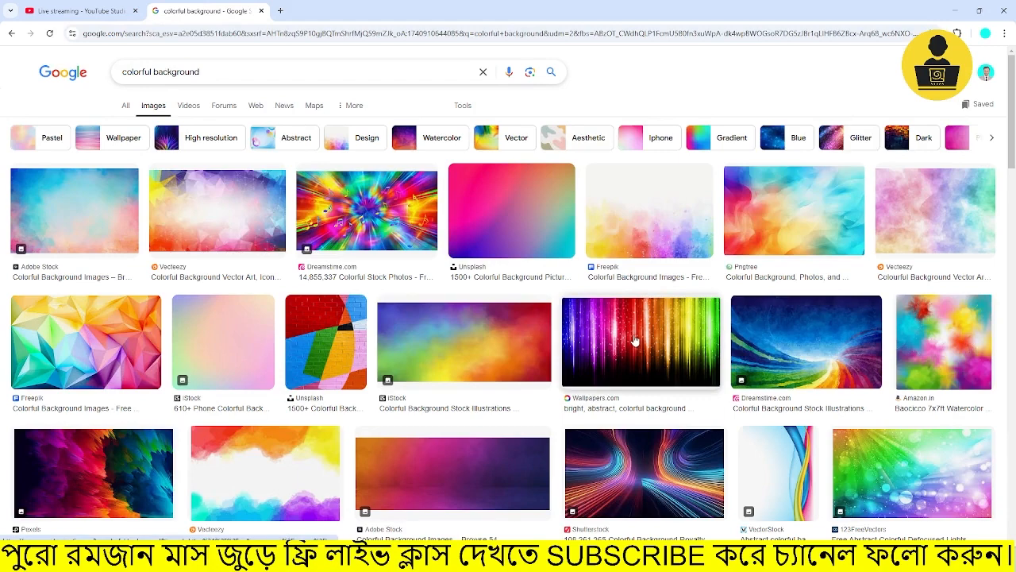
Step: Copy the rainbow light-streak image from the search results and paste it into the Illustrator document, enlarged to about 502 by 281 px
right_click(635, 342)
left_click(675, 473)
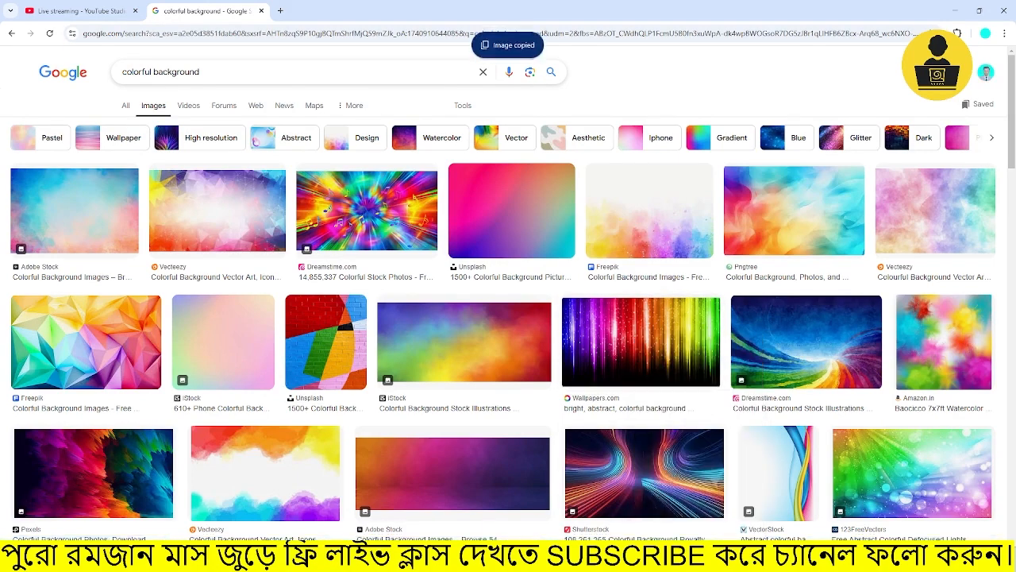
key("alt+Tab")
key("ctrl+v")
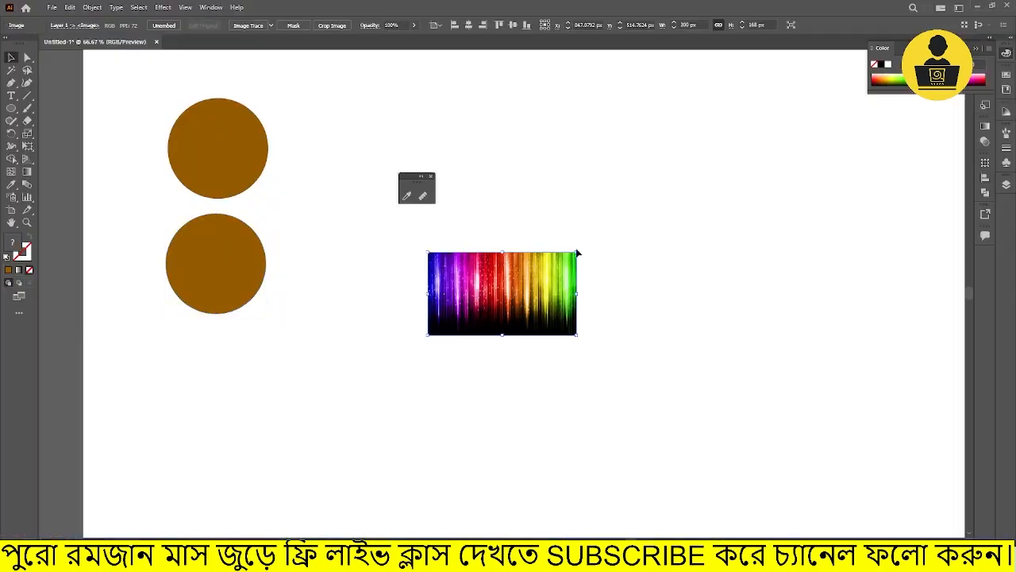
left_click_drag(577, 253, 492, 295)
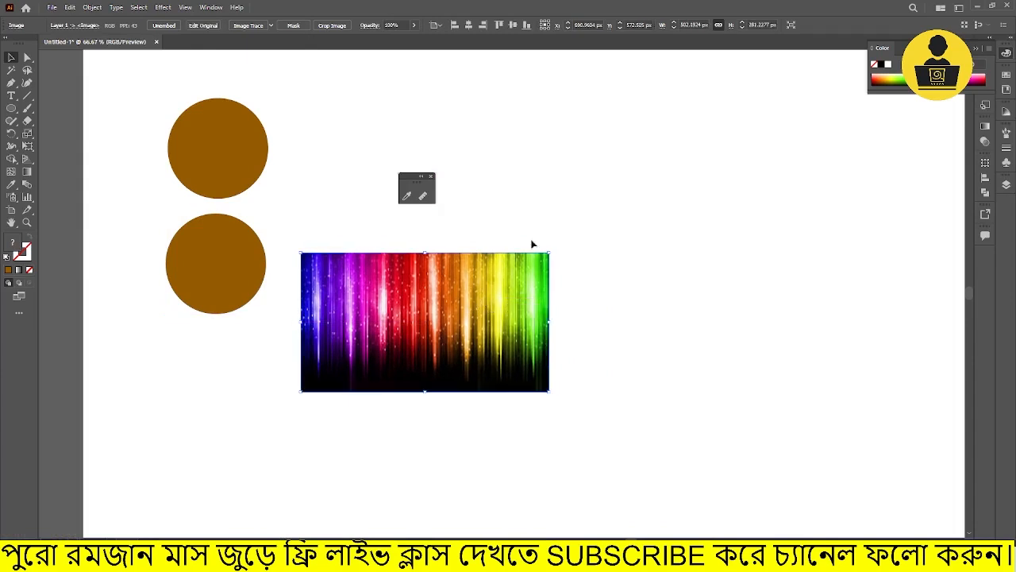
left_click(524, 208)
double_click(12, 241)
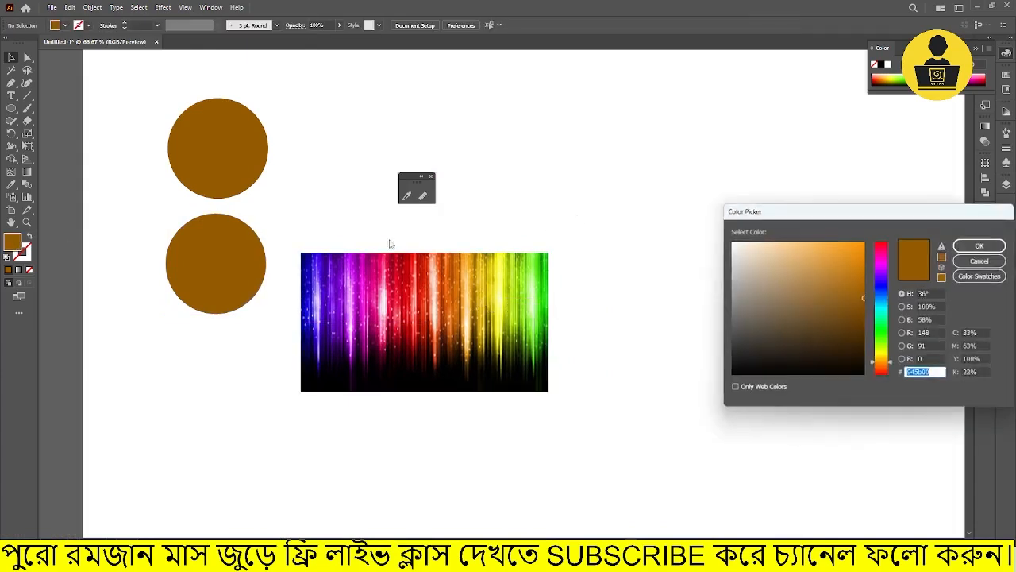
left_click_drag(794, 219, 646, 124)
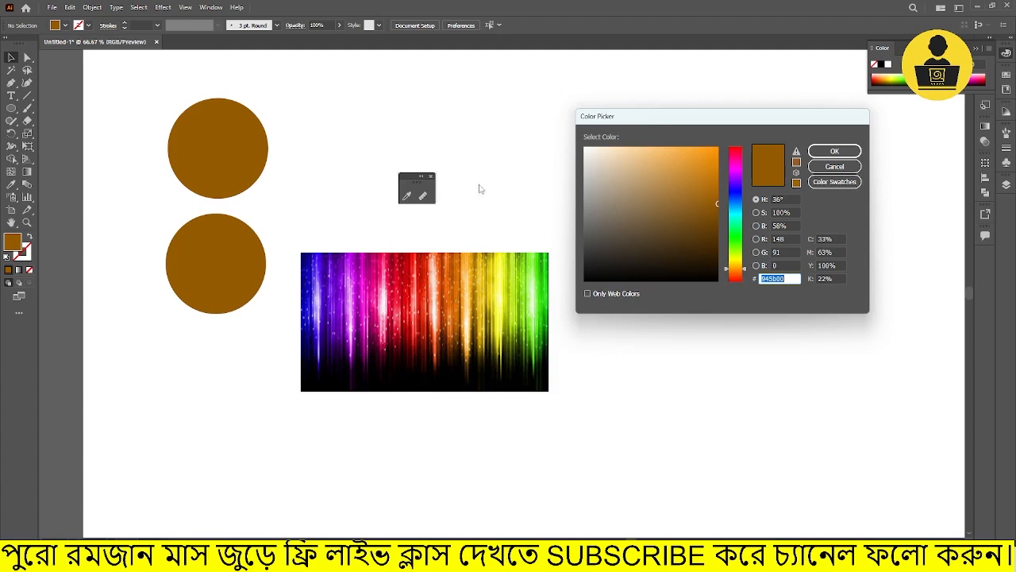
left_click(834, 166)
Step: Sample a series of fill colors across the rainbow image with the Eyedropper tool, ending on a light green
left_click(406, 195)
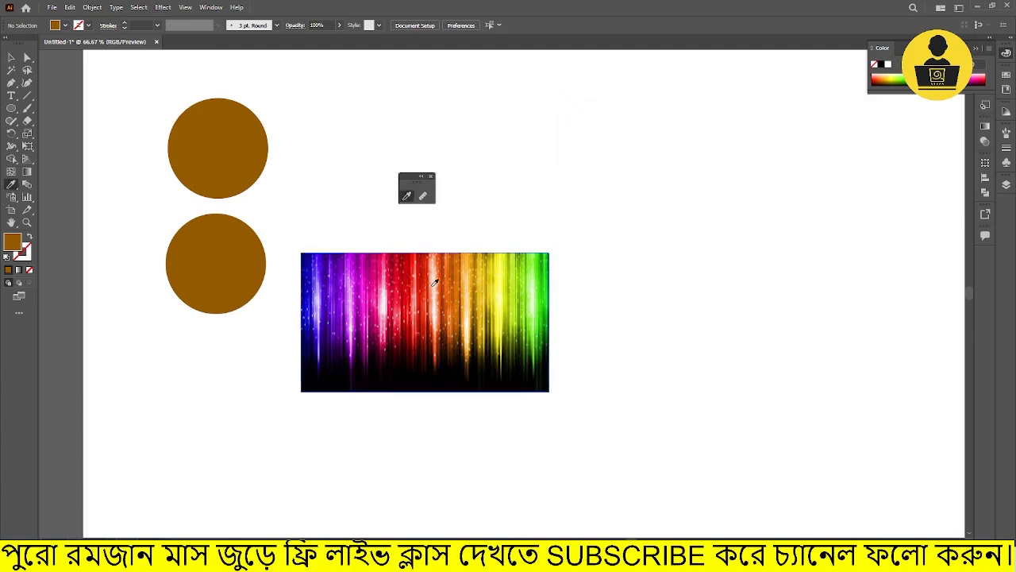
left_click(433, 285)
left_click(475, 285)
left_click(517, 277)
left_click(516, 318)
left_click(394, 333)
left_click(348, 303)
left_click(329, 271)
left_click(332, 307)
left_click(321, 296)
left_click(322, 310)
left_click(325, 310)
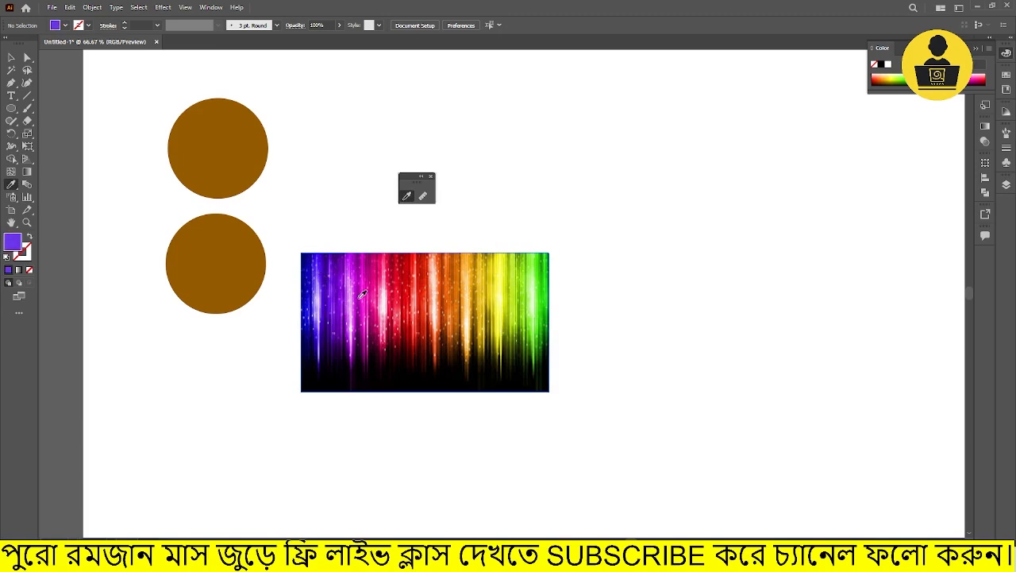
left_click(404, 291)
left_click(456, 268)
left_click(517, 286)
left_click(531, 288)
Step: Move the rainbow image up level with the top of the lower brown circle and shift the floating Eyedropper toolbar above its edge
key("v")
left_click_drag(424, 291, 423, 275)
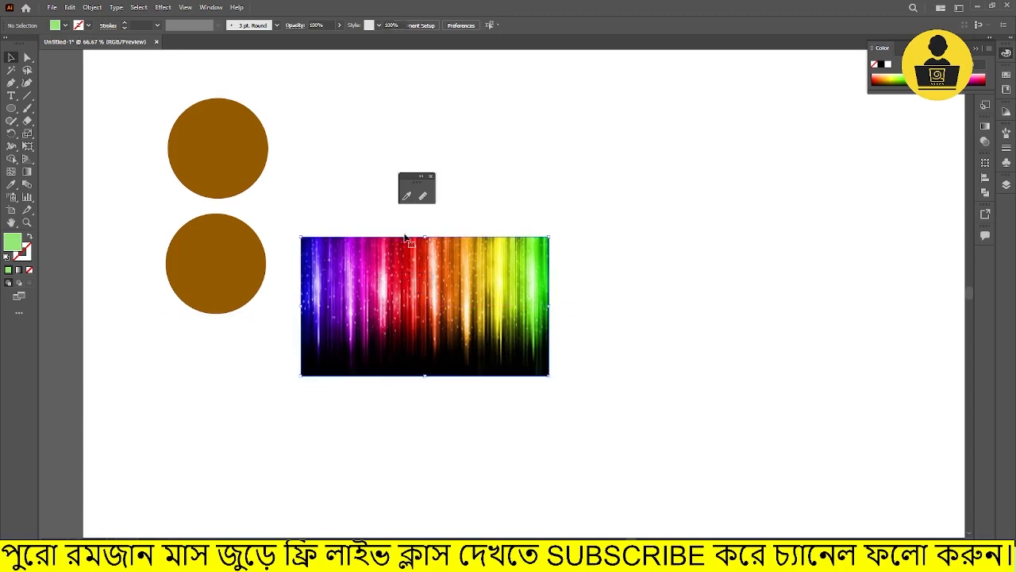
left_click_drag(416, 181, 316, 173)
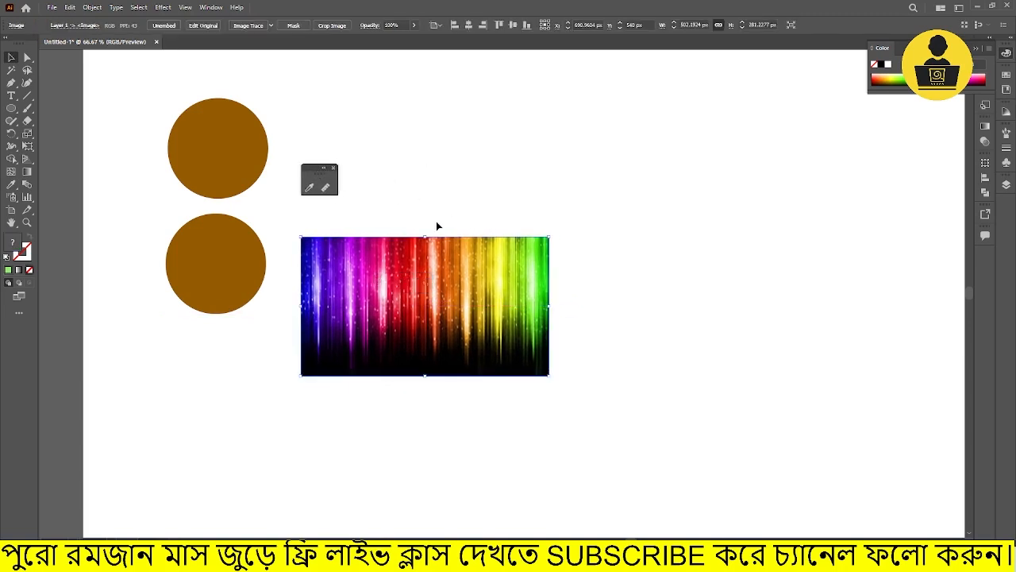
left_click(416, 205)
left_click_drag(390, 265, 390, 239)
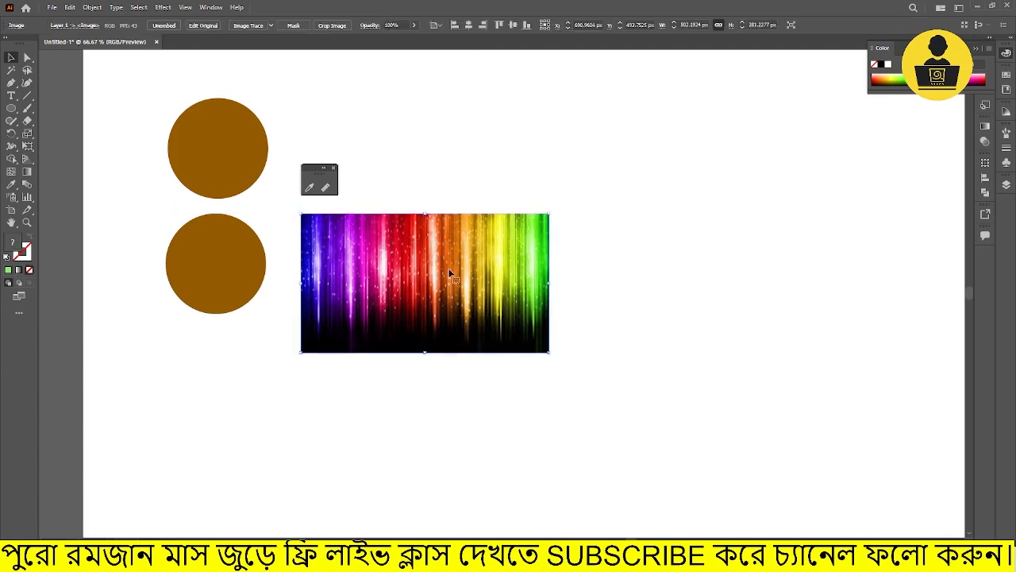
left_click(92, 7)
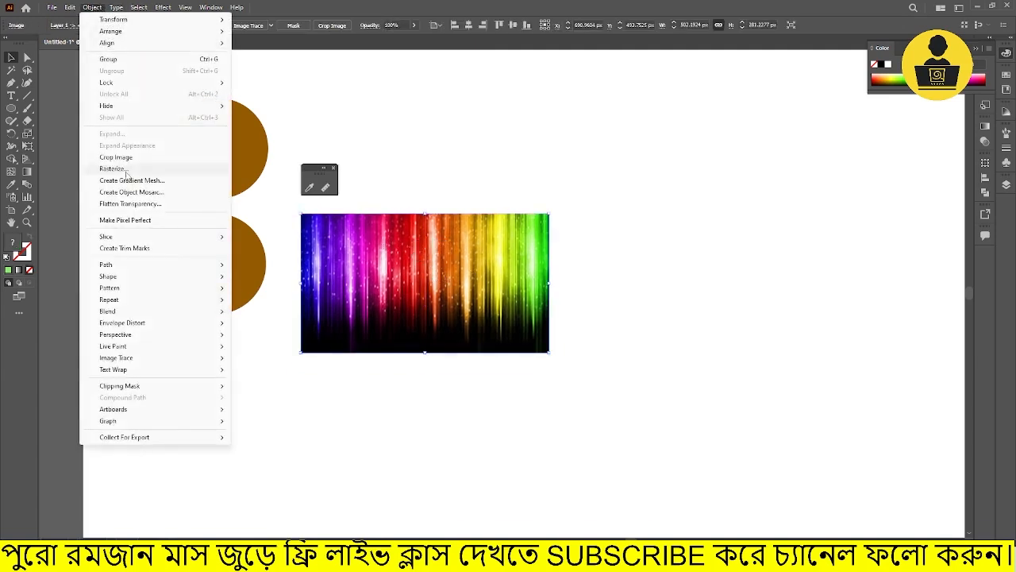
left_click(128, 180)
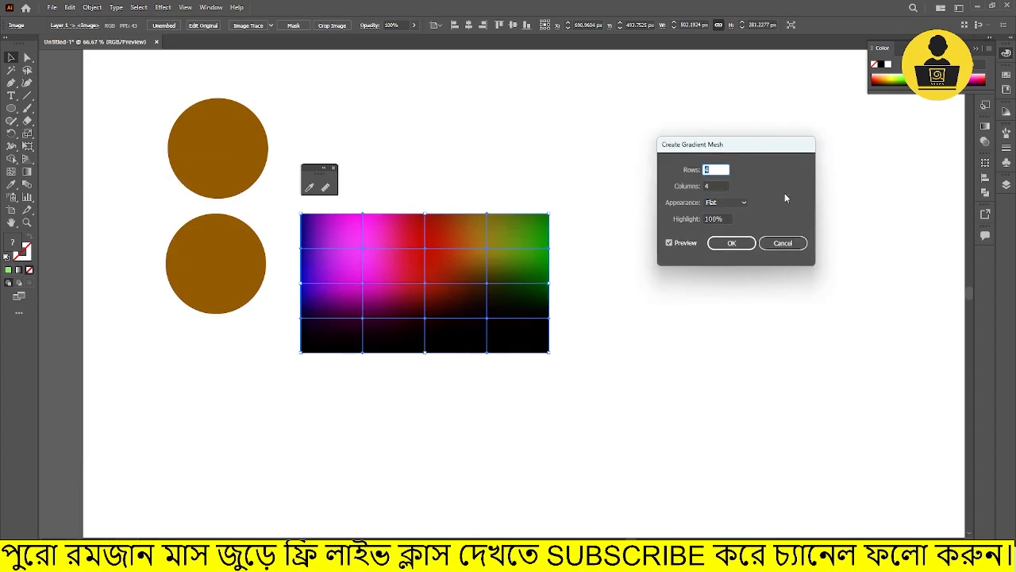
left_click(778, 245)
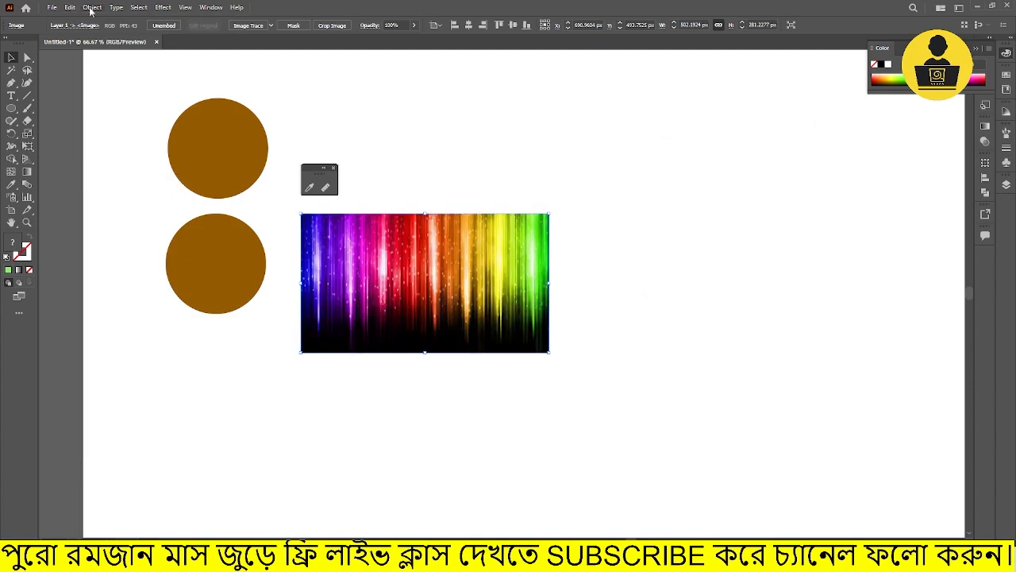
Step: Create a color object mosaic of 10 by 10 tiles from the rainbow image and place it below the original
left_click(92, 7)
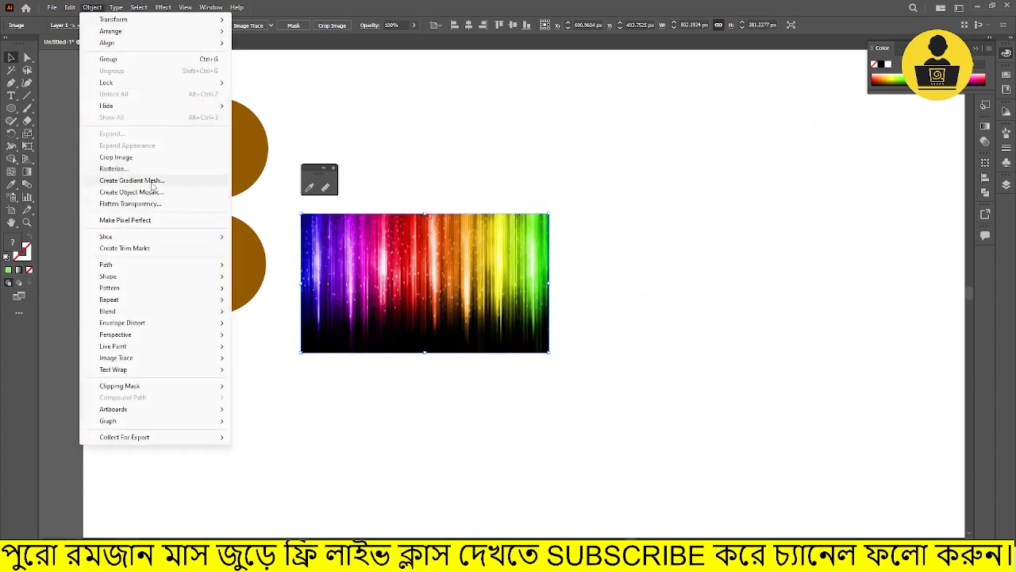
left_click(143, 193)
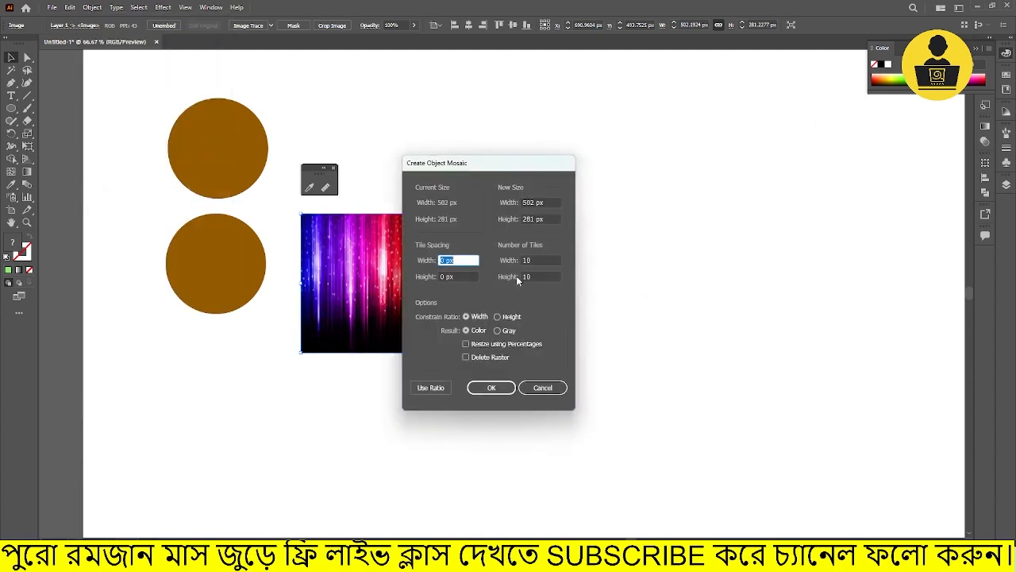
left_click(489, 387)
left_click_drag(416, 252, 414, 397)
left_click(621, 310)
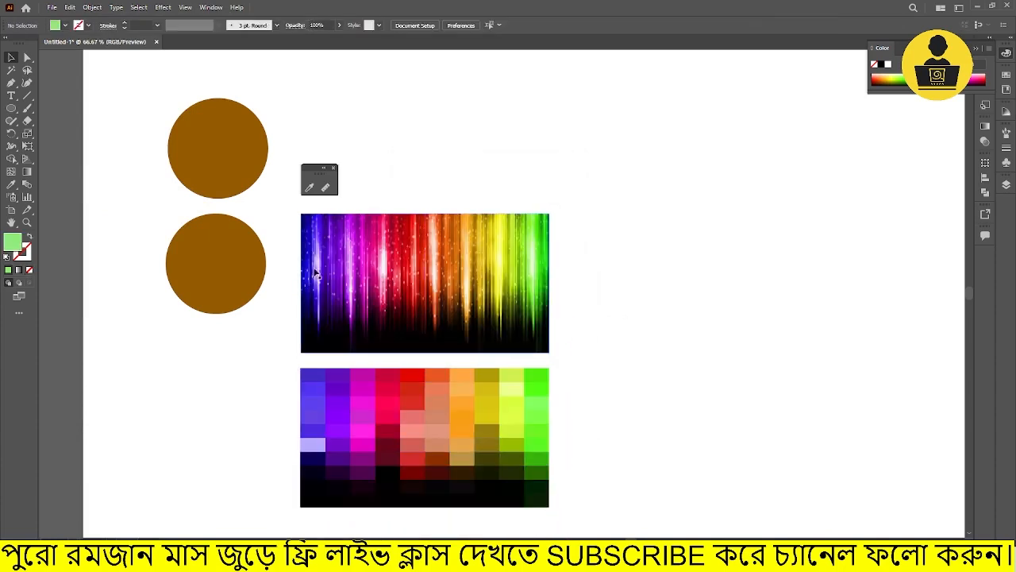
Step: Place the mosaic near the artboard's upper edge and align the rainbow image directly beneath it, keeping the floating toolbar clear
left_click_drag(462, 416, 519, 107)
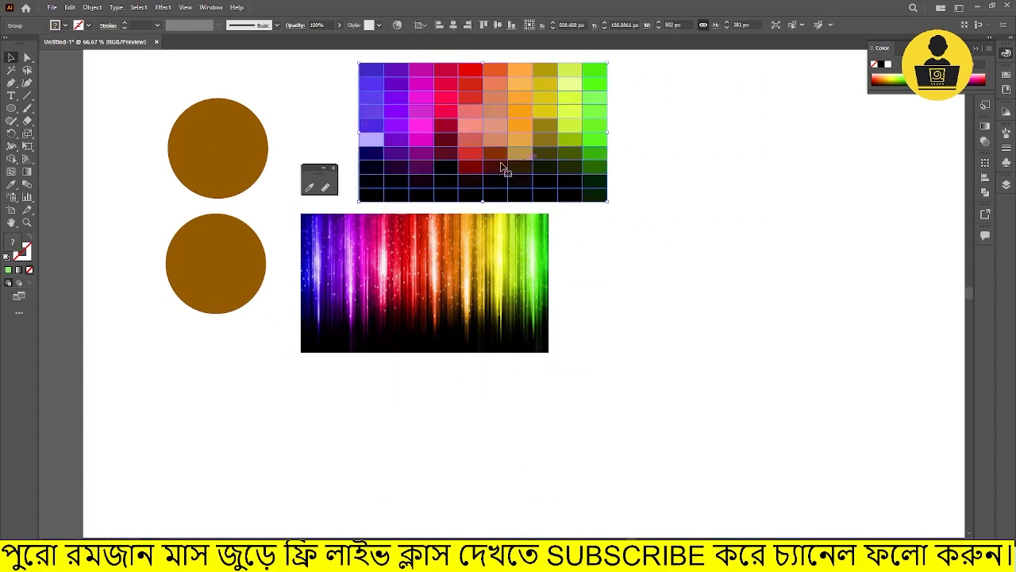
left_click(659, 195)
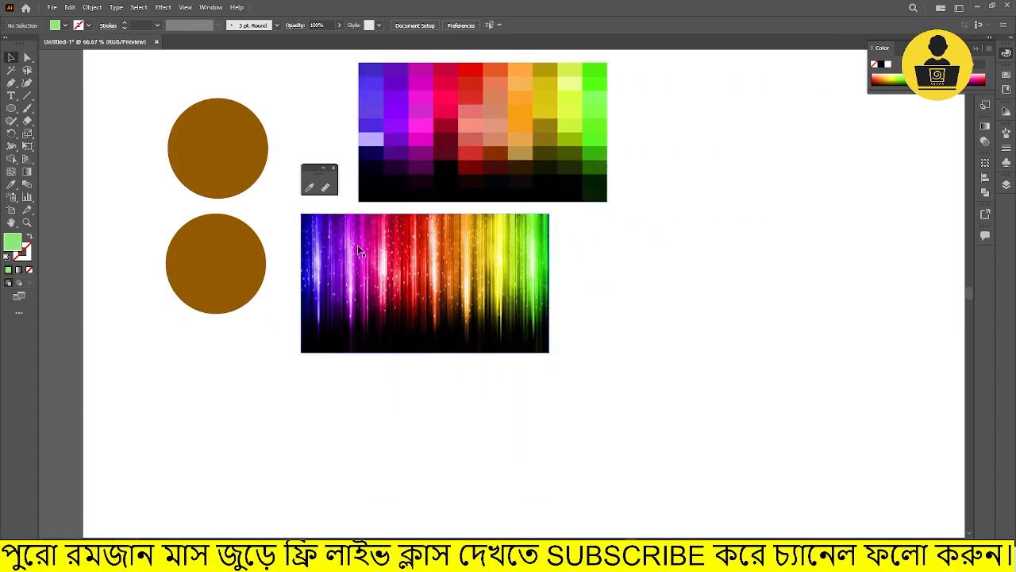
left_click_drag(355, 249, 416, 267)
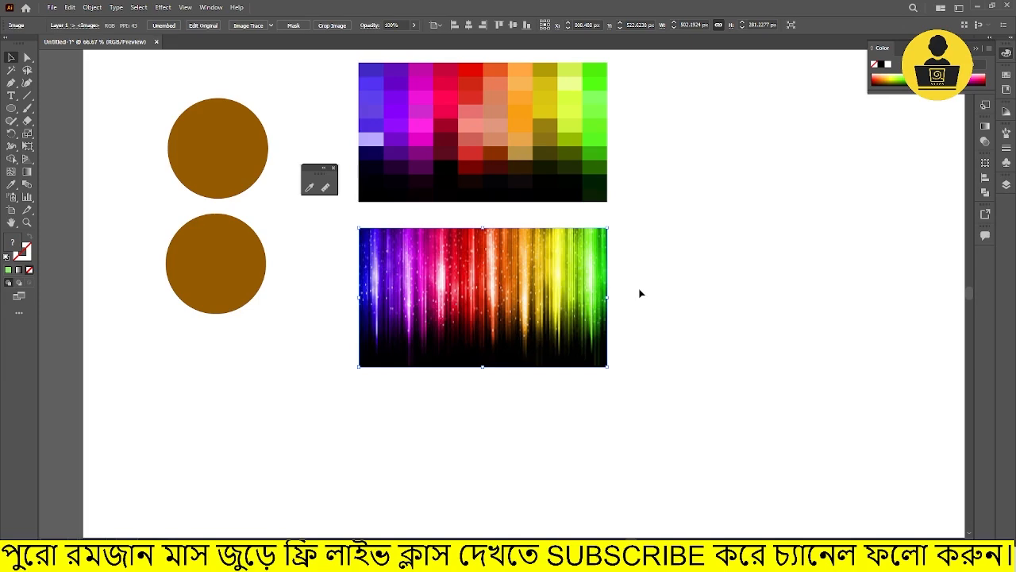
left_click_drag(310, 171, 304, 167)
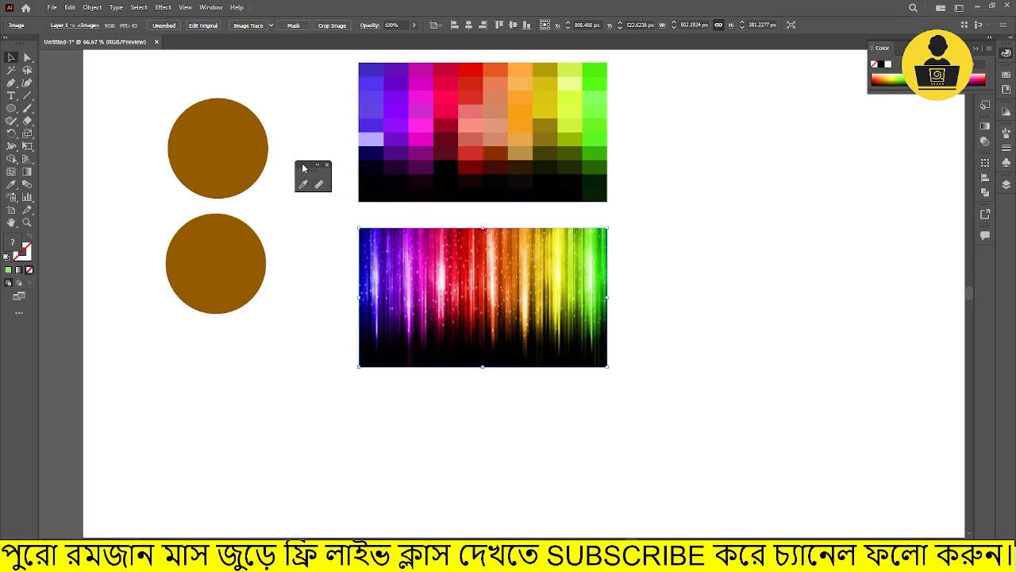
Step: Try the 5 x 5 Average raster sample size in the Eyedropper options and switch back to Point Sample
double_click(302, 184)
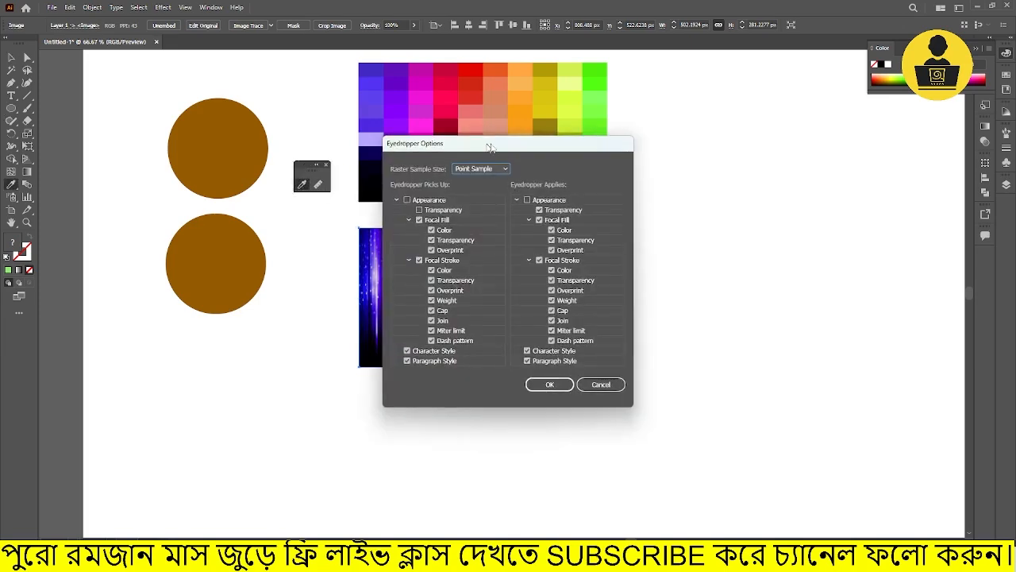
left_click_drag(490, 147, 708, 113)
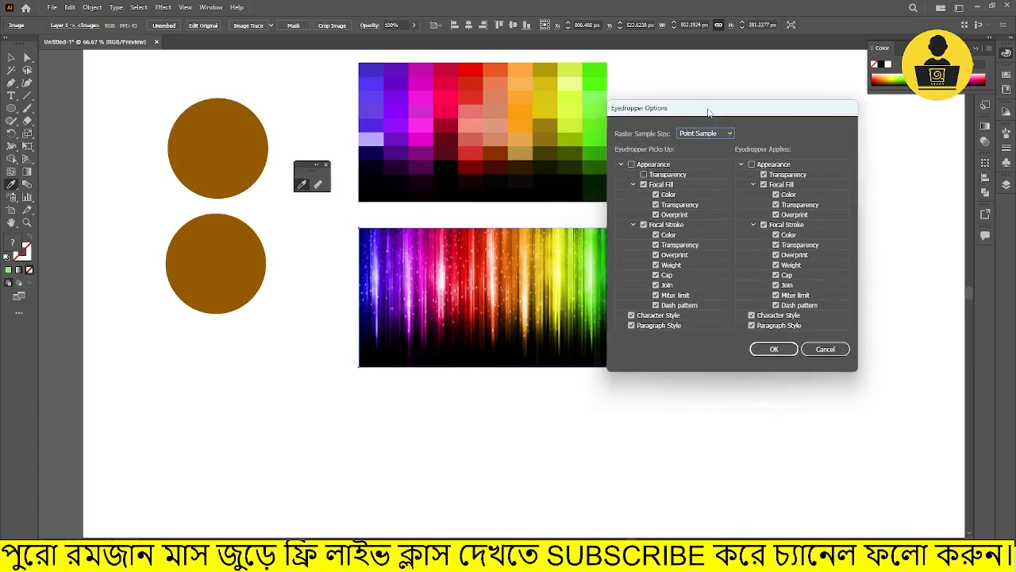
left_click_drag(709, 114, 719, 109)
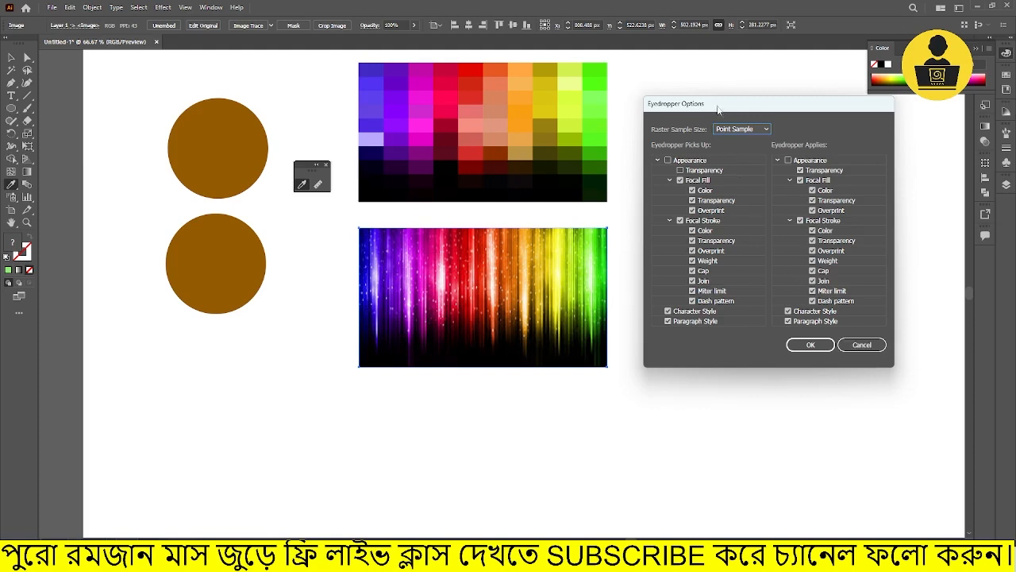
left_click_drag(719, 110, 414, 132)
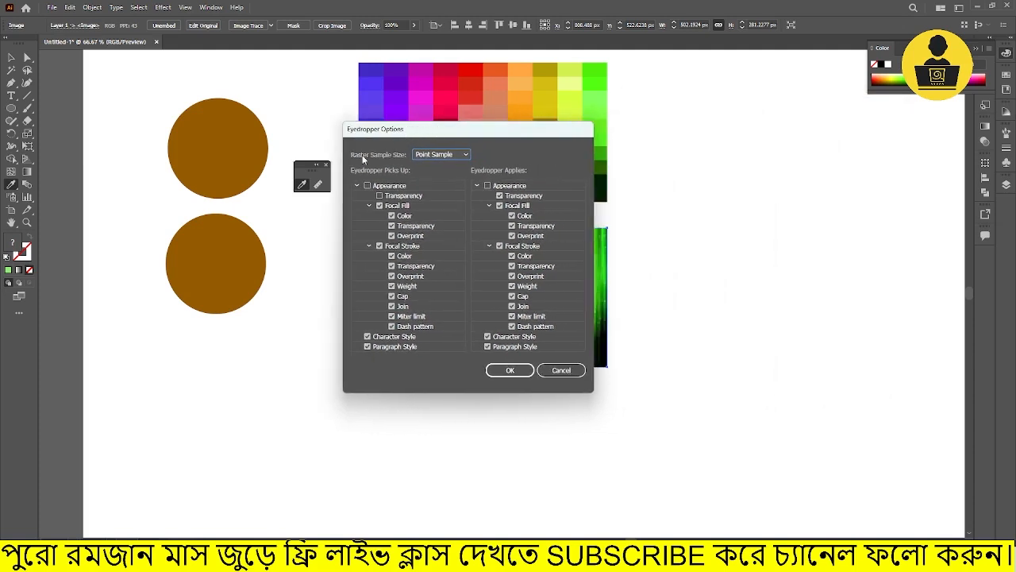
left_click(424, 155)
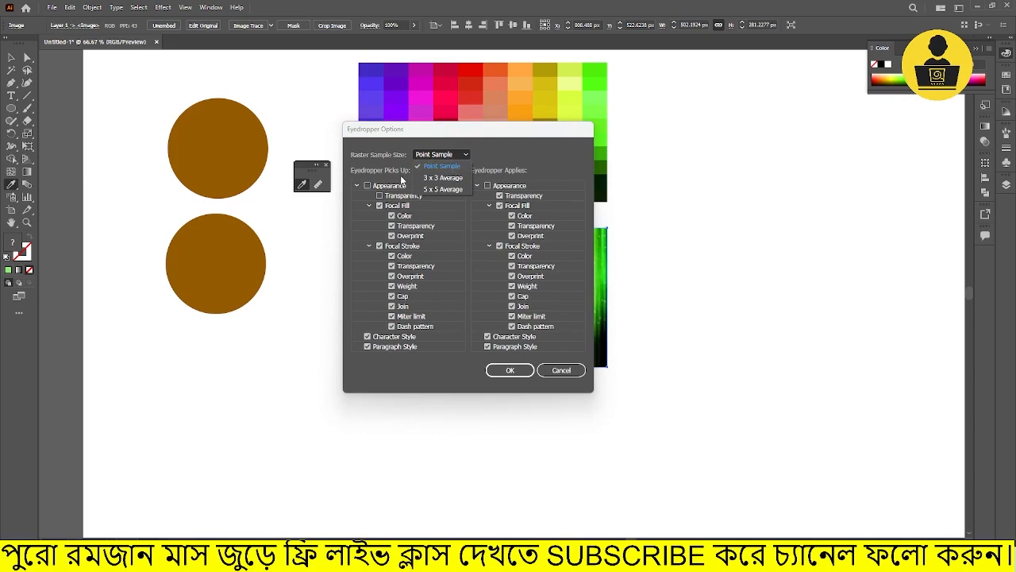
left_click(436, 189)
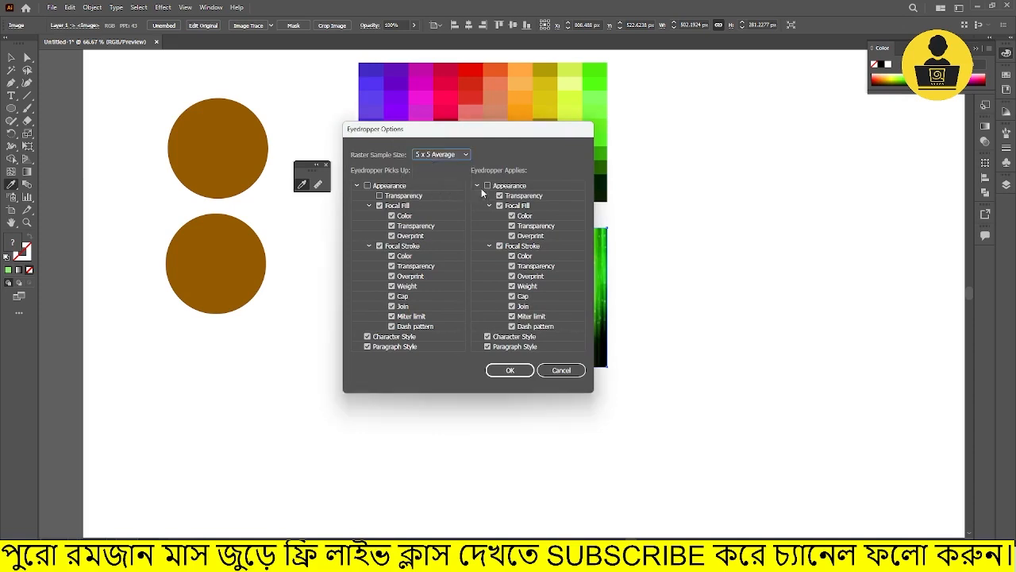
left_click(429, 155)
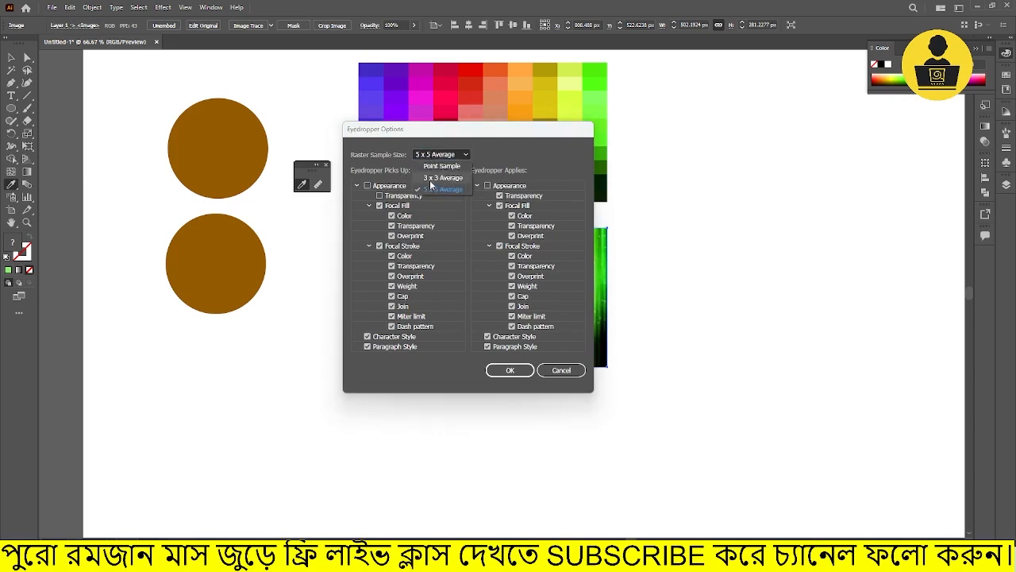
left_click(436, 166)
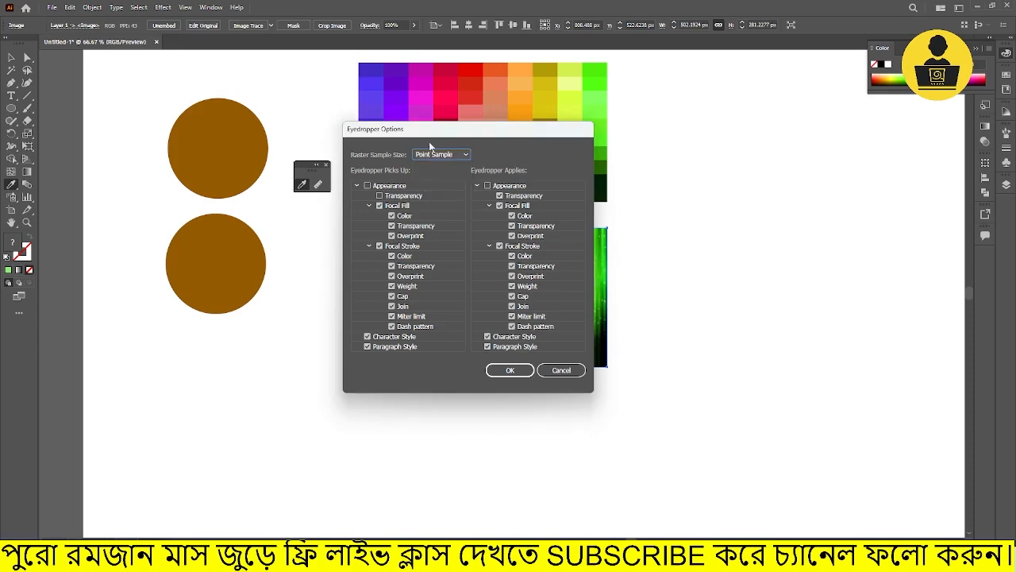
Step: Try enabling Appearance for both what the Eyedropper picks up and what it applies, and discard the option changes
left_click_drag(425, 136, 529, 103)
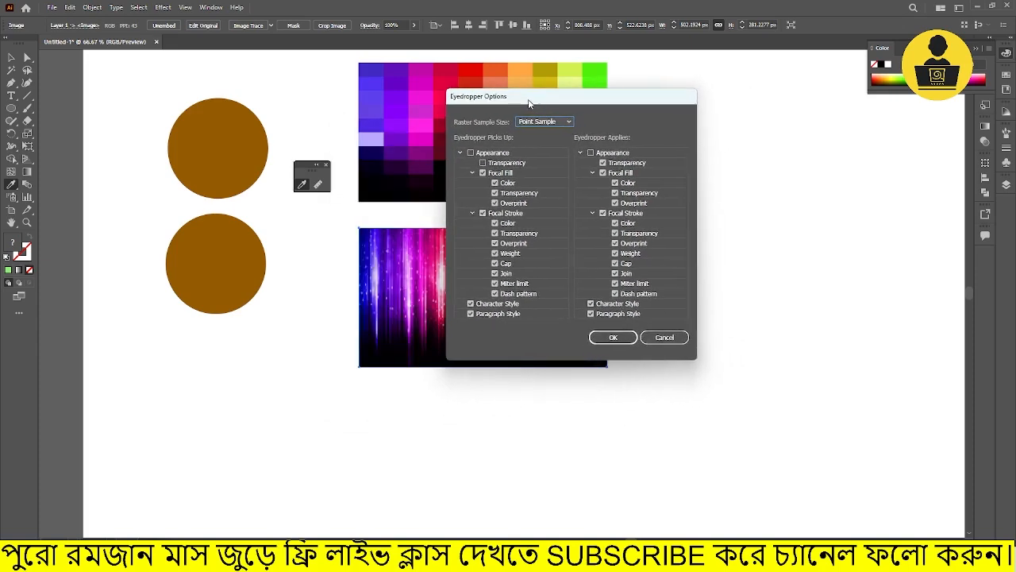
left_click(469, 152)
left_click(458, 153)
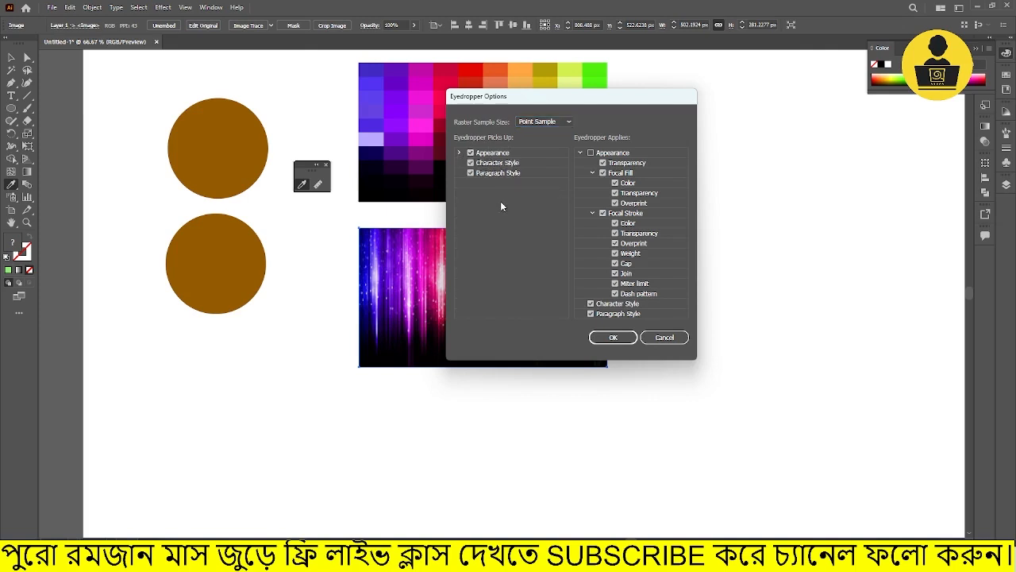
left_click(580, 153)
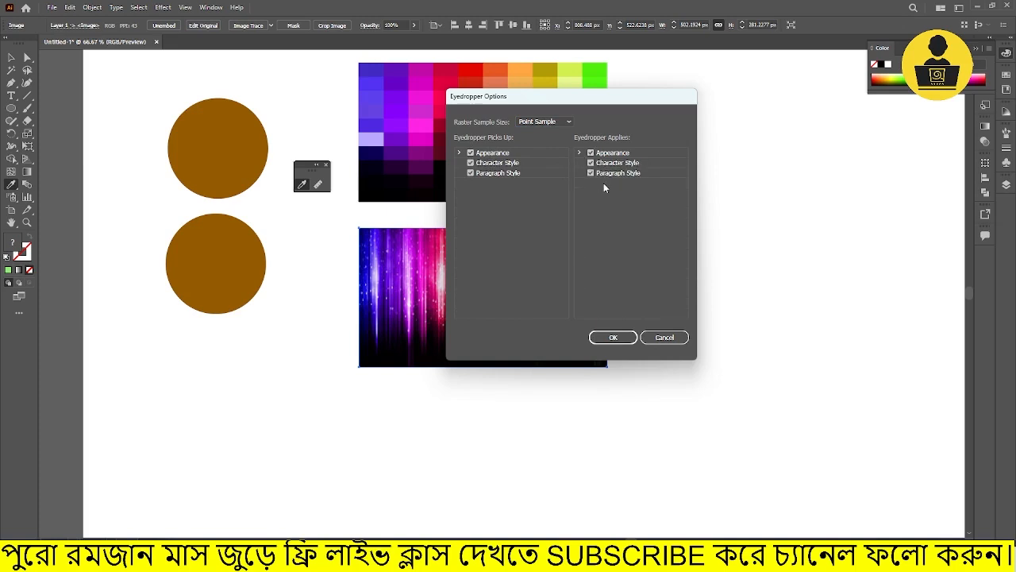
left_click_drag(522, 99, 688, 114)
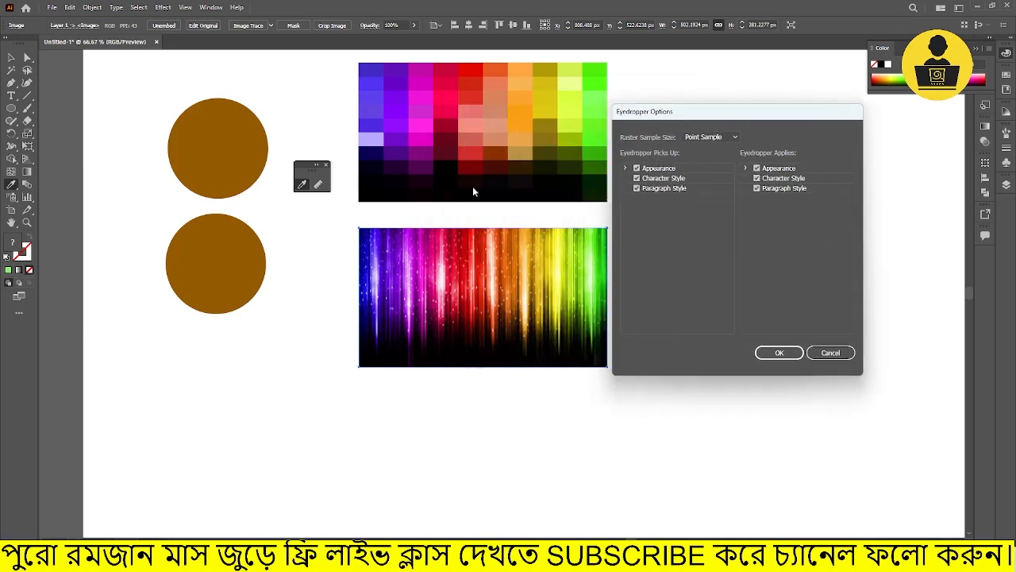
left_click(826, 353)
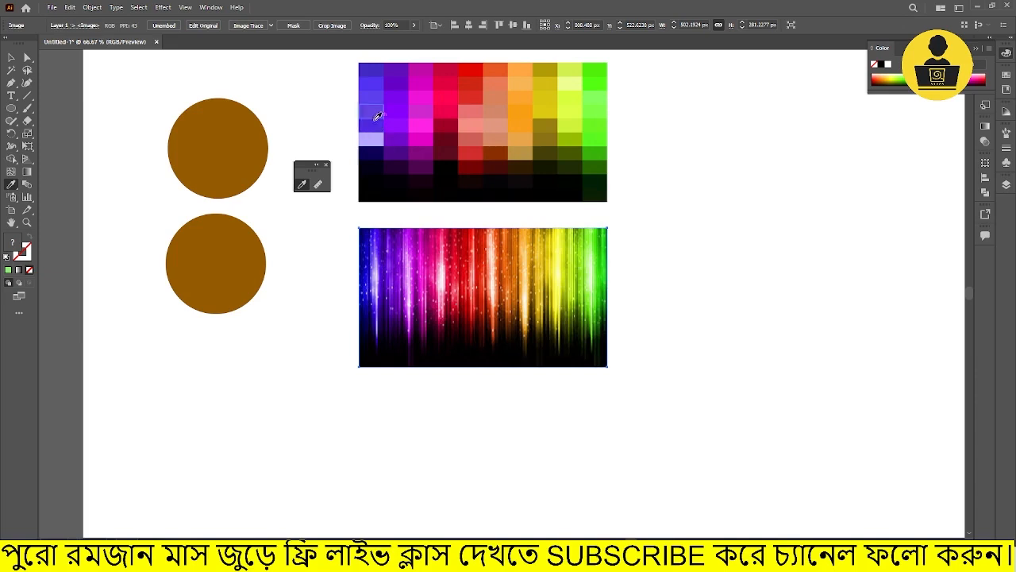
Step: Move the upper brown circle to the other side of the images, try filling it with the mosaic's dark navy, and undo the fill
left_click(11, 57)
left_click_drag(252, 155, 808, 244)
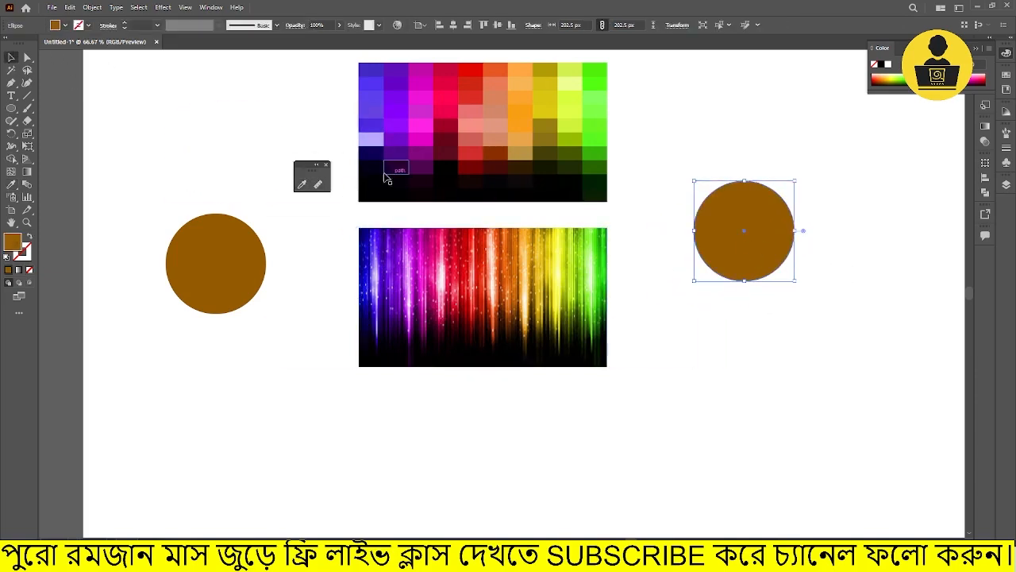
left_click(302, 184)
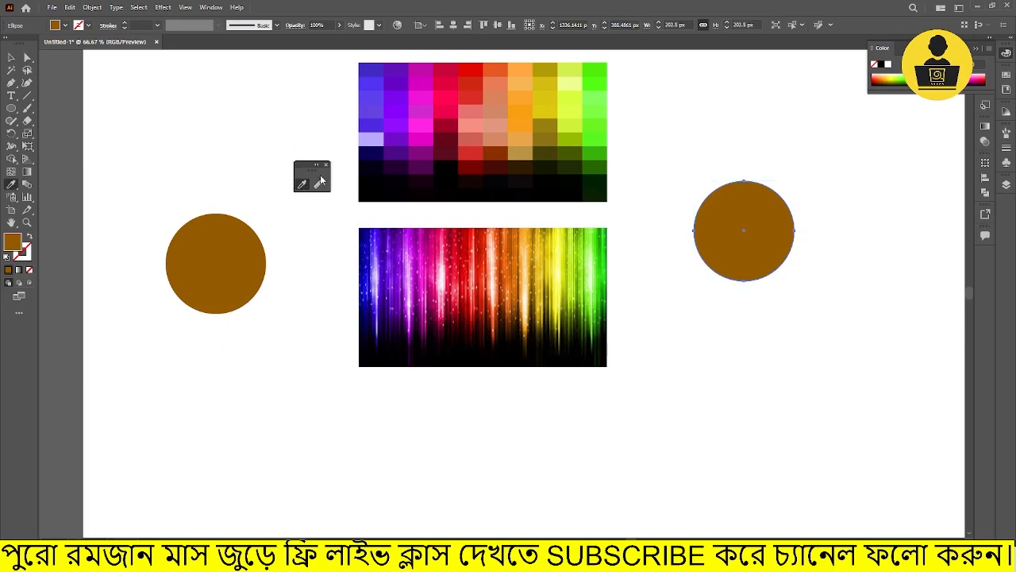
left_click(367, 152)
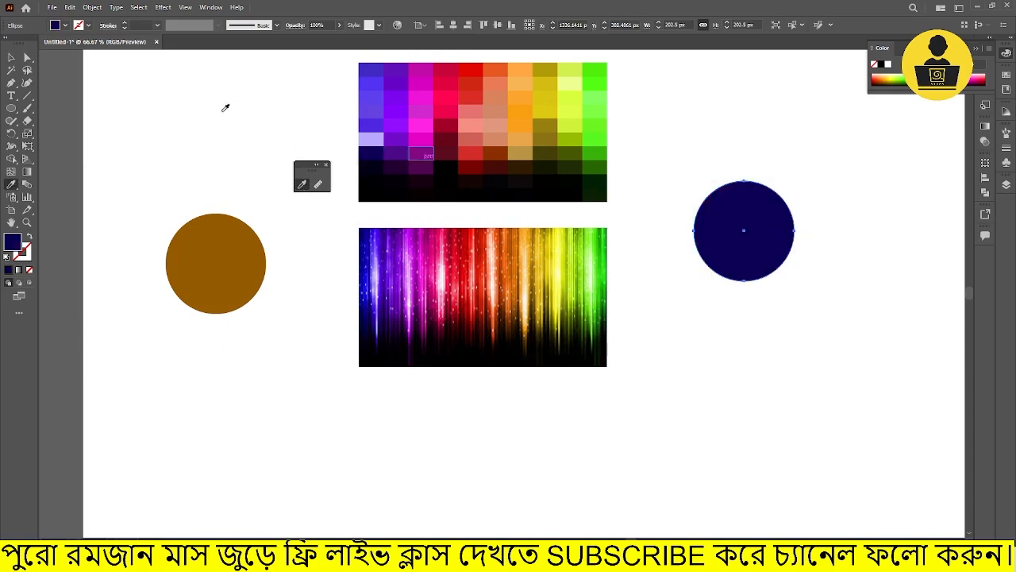
left_click(12, 58)
key("ctrl+z")
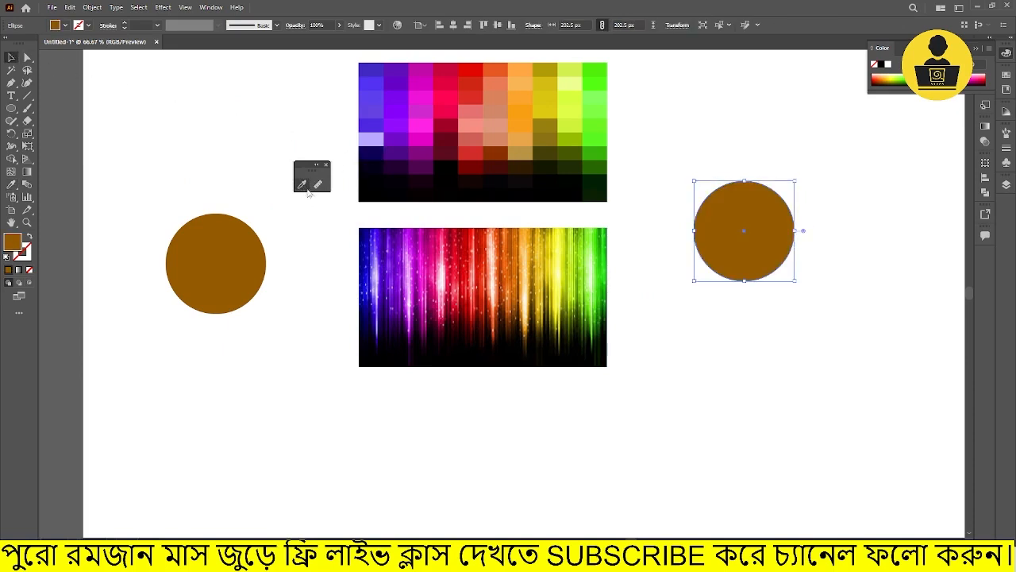
Step: Examine the Appearance, Focal Fill and Focal Stroke attributes in the Eyedropper options and discard any option changes
double_click(302, 184)
left_click_drag(681, 117, 520, 139)
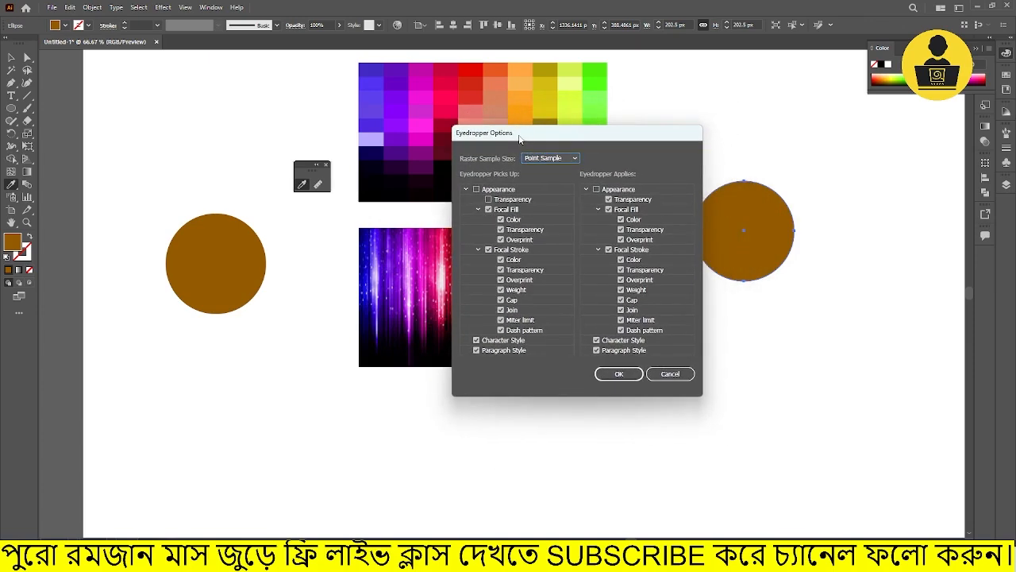
left_click(476, 188)
left_click(466, 189)
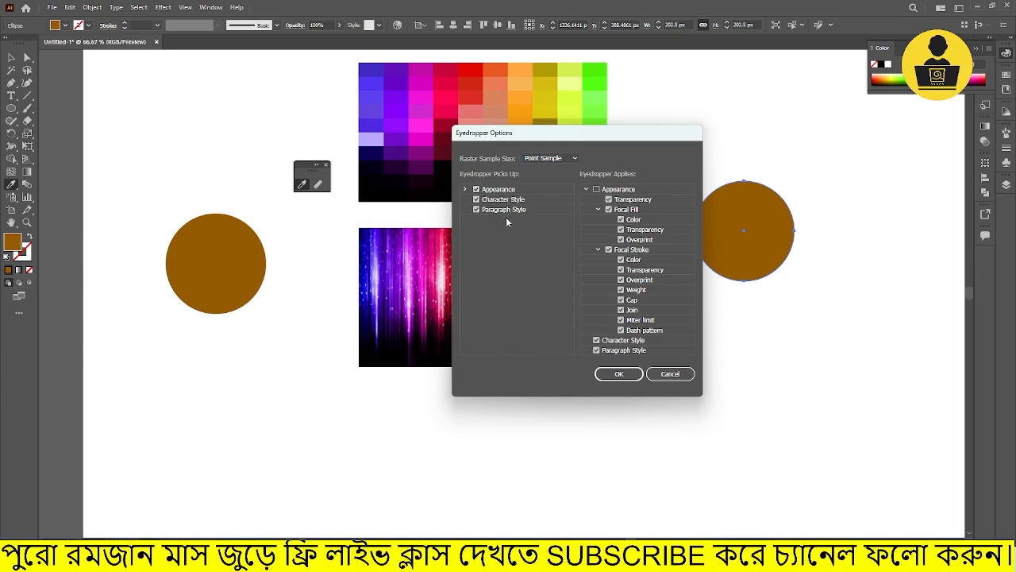
left_click(466, 190)
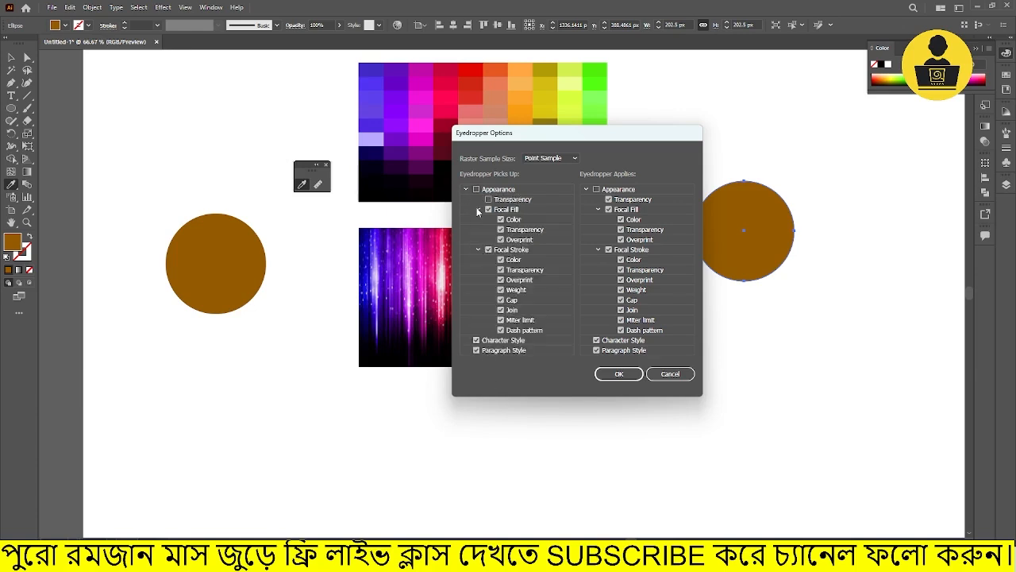
left_click(477, 210)
left_click(477, 219)
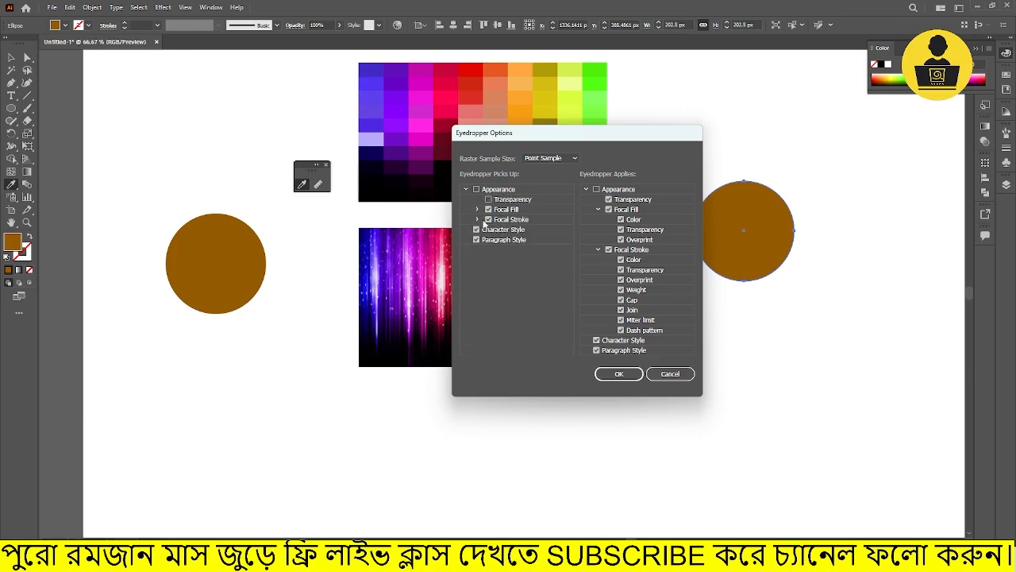
left_click(477, 210)
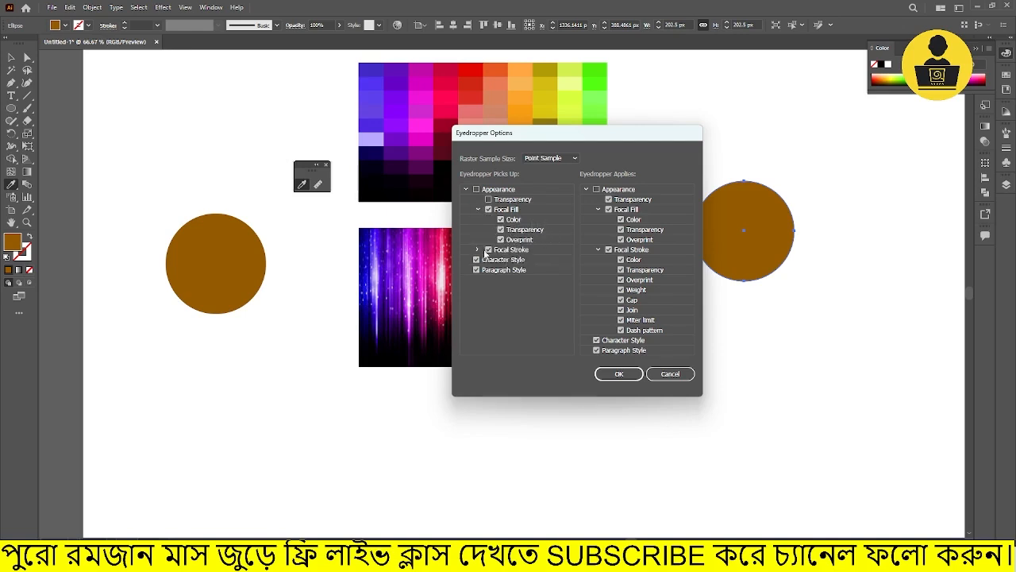
left_click(478, 249)
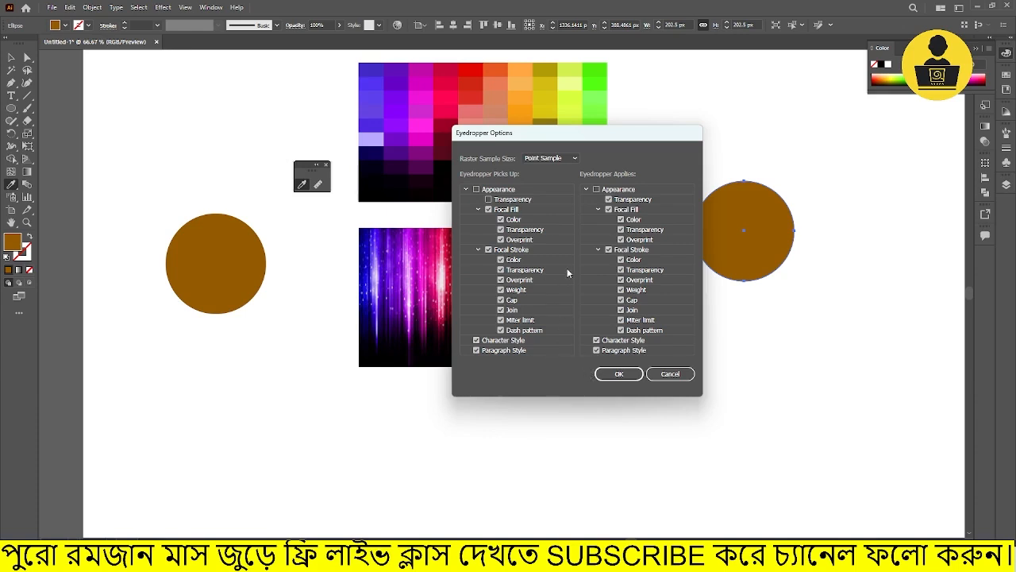
left_click_drag(516, 135, 708, 129)
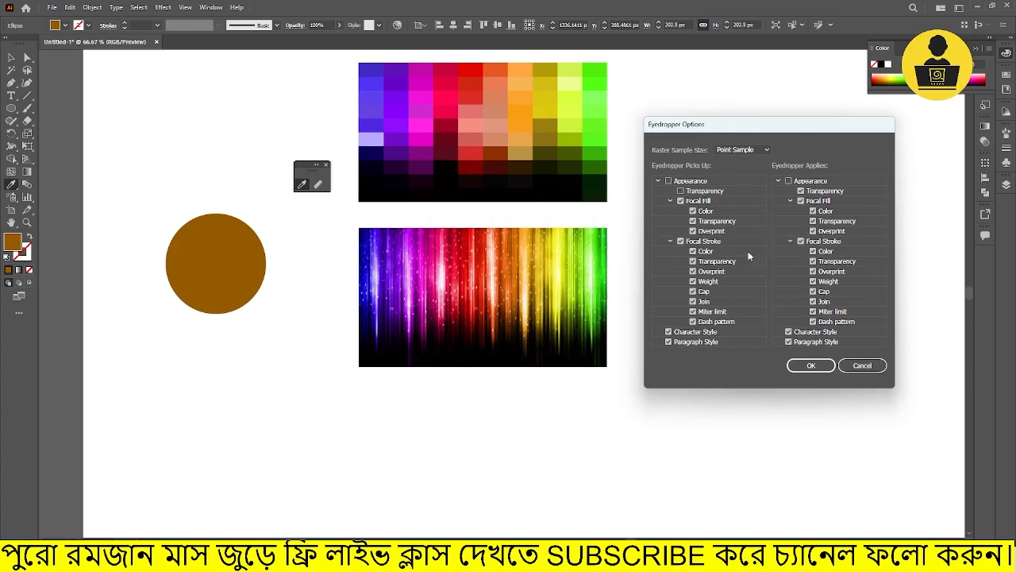
left_click(859, 366)
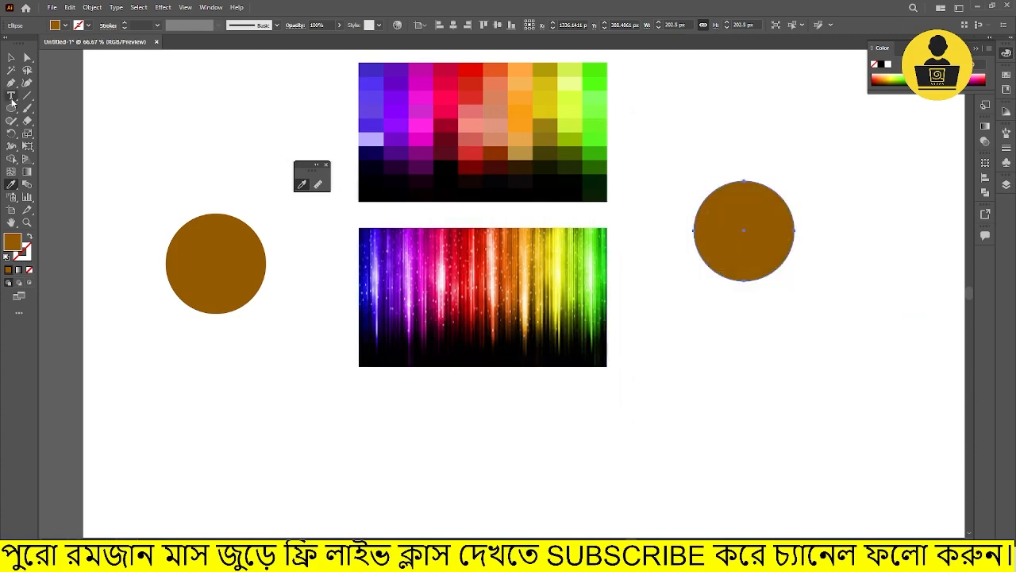
Step: Place one brown circle near the artboard's upper edge and the other below it, both left of the images
left_click(11, 57)
left_click_drag(727, 259, 273, 385)
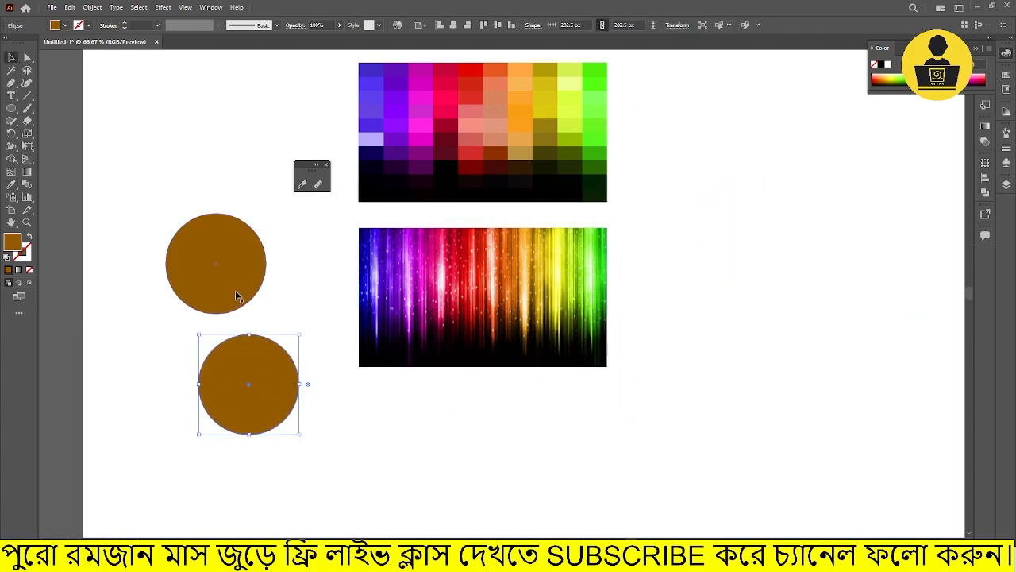
left_click_drag(235, 289, 199, 136)
left_click_drag(267, 397, 251, 295)
Step: Swap the lower circle's fill and stroke so it has only a brown outline, and thicken the stroke to 13 pt
left_click(30, 236)
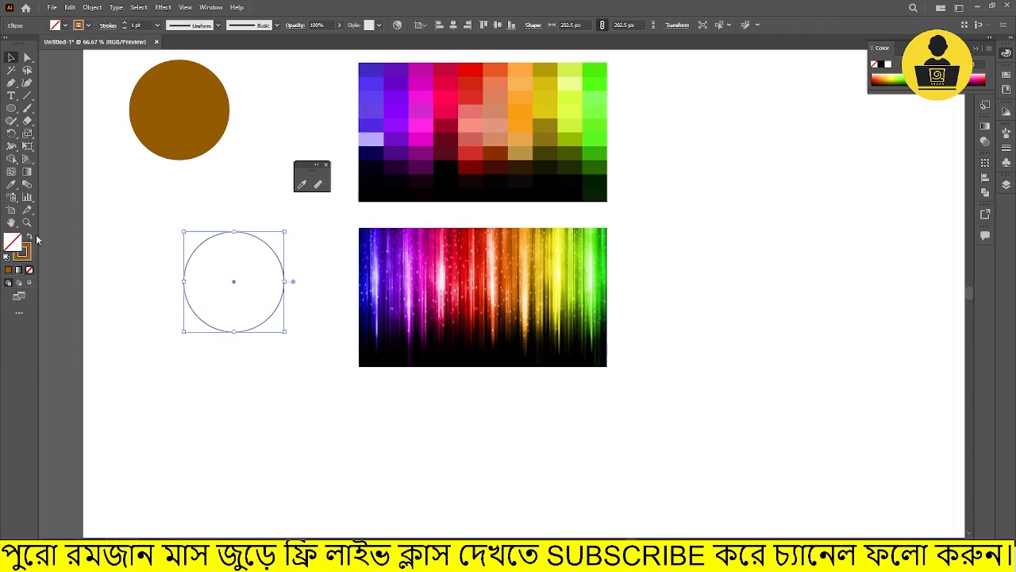
left_click(126, 23)
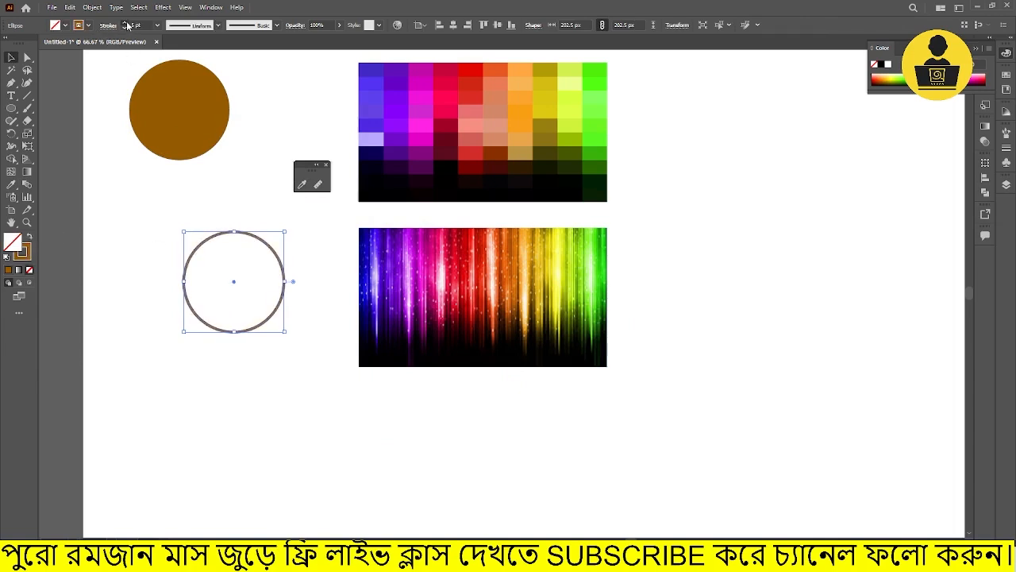
left_click(126, 23)
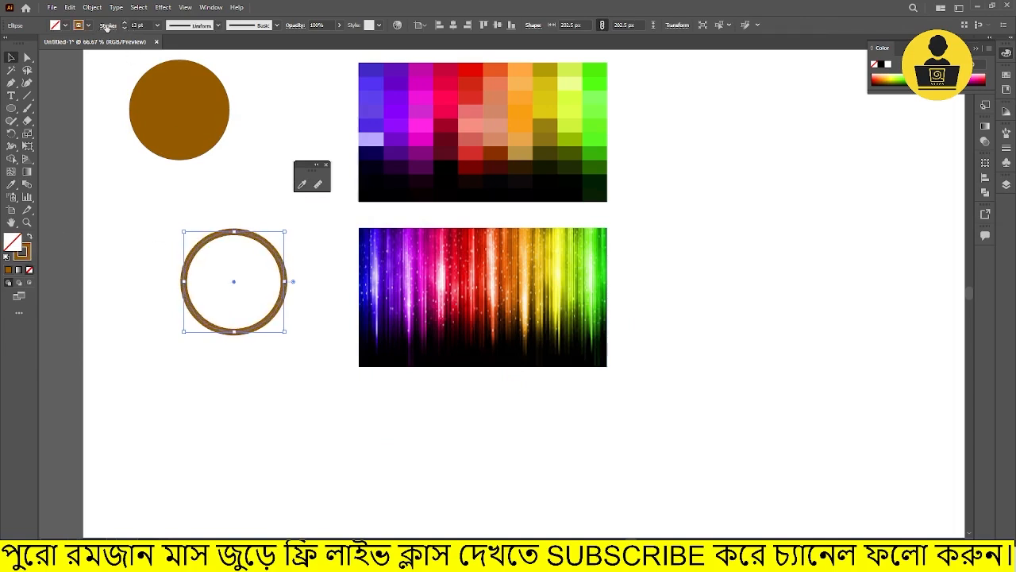
Step: Turn the lower circle's outline into a dashed line with 12 pt dashes and round caps, and set its weight to 11 pt
left_click(107, 26)
left_click(8, 98)
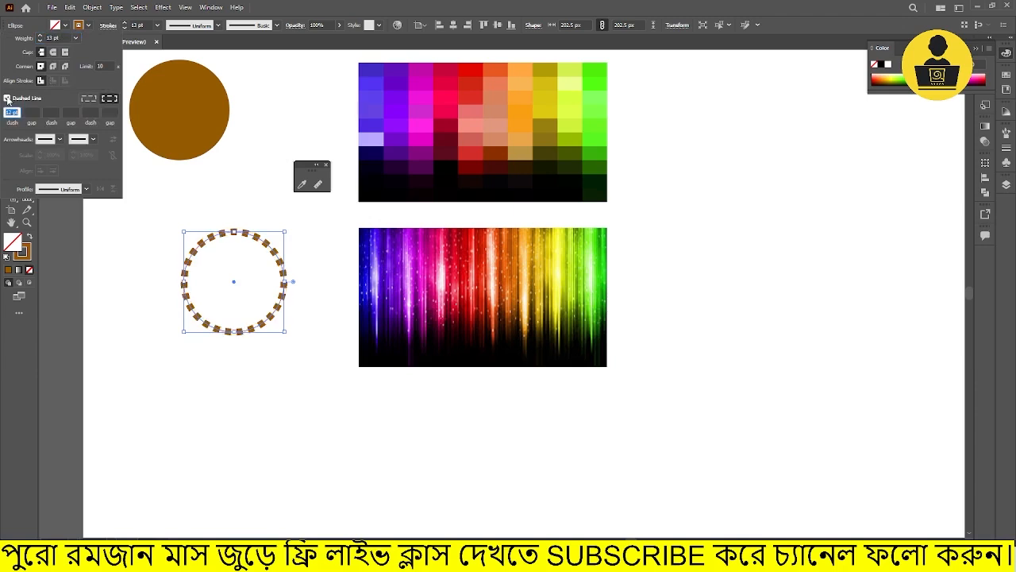
left_click(53, 52)
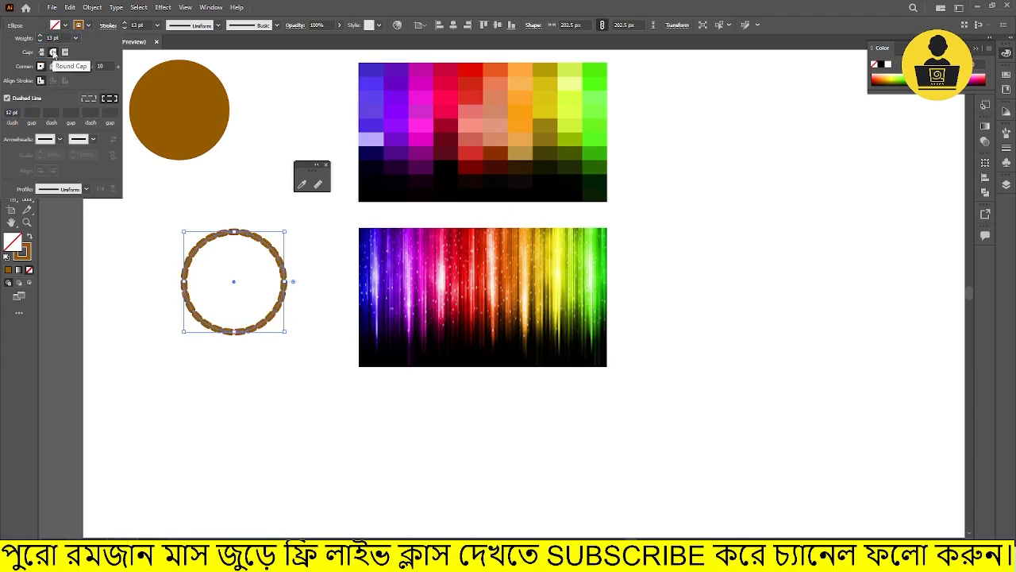
left_click(40, 40)
left_click(40, 41)
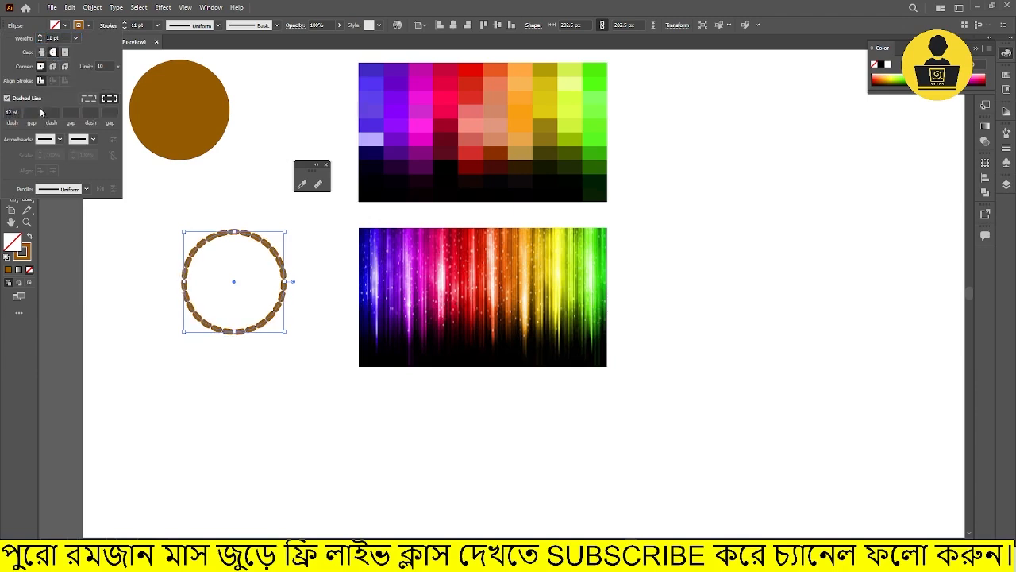
Step: Increase the dash gap of the lower circle's outline until the rounded dashes are clearly separated
left_click(33, 111)
type("0")
key("Return")
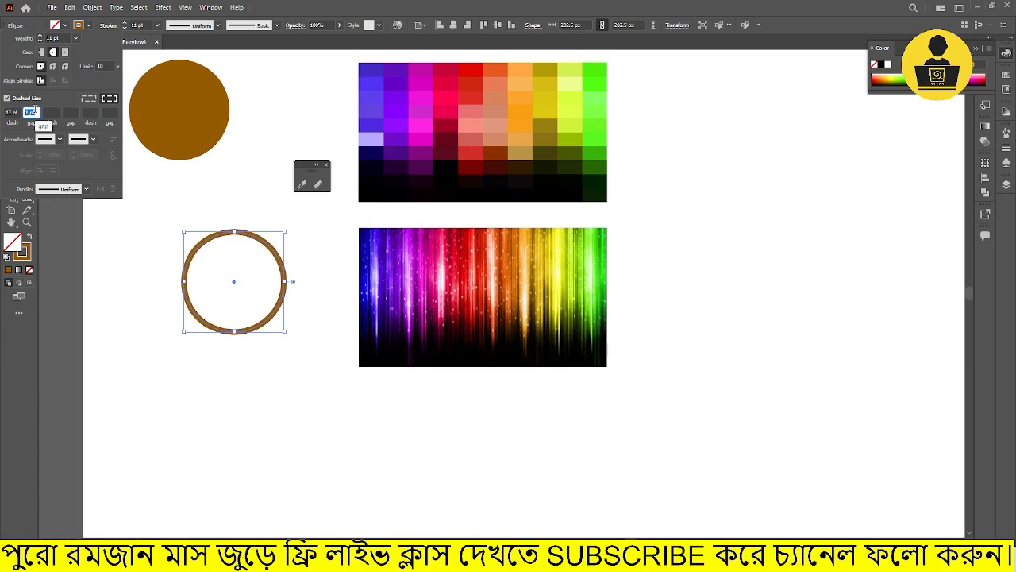
type("15")
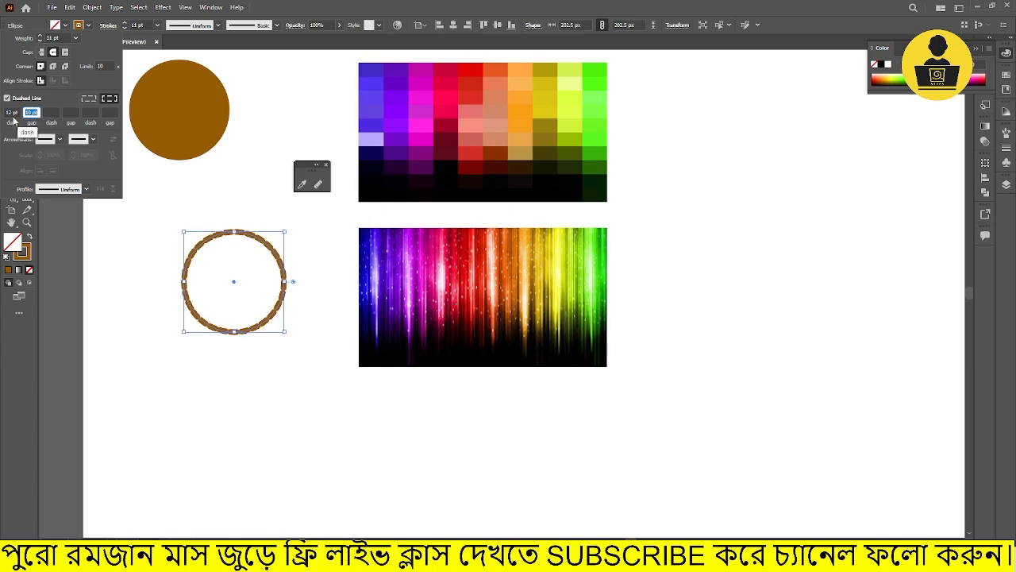
key("Return")
right_click(32, 112)
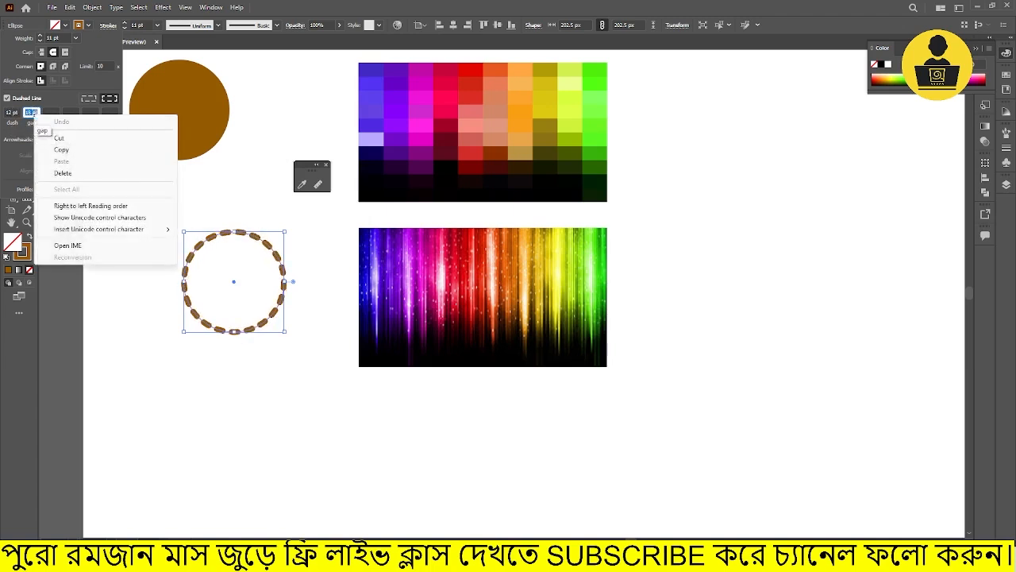
key("Escape")
type("30")
key("Return")
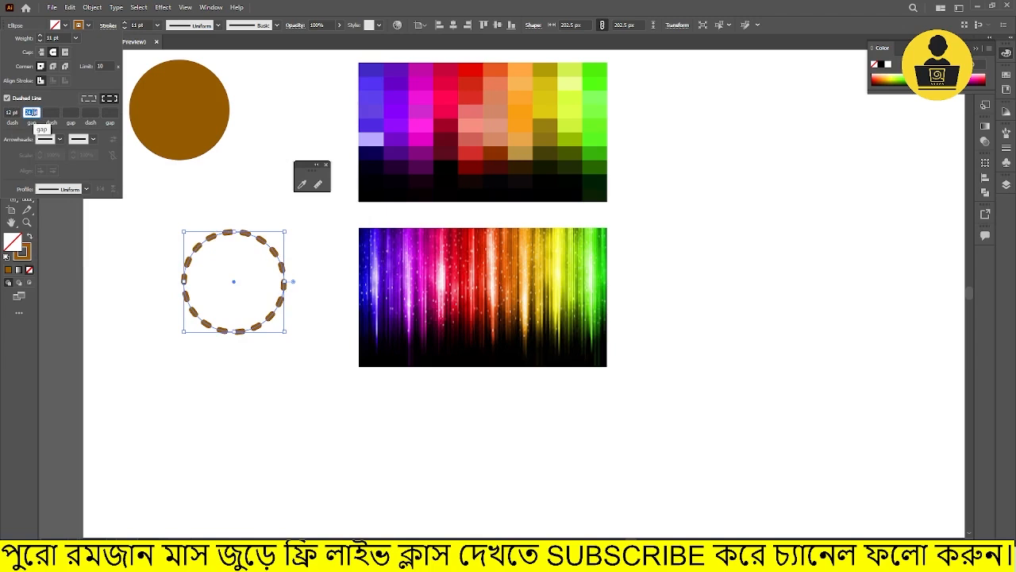
Step: Shift the dashed circle slightly left and set its stroke weight to 10 pt
left_click(225, 212)
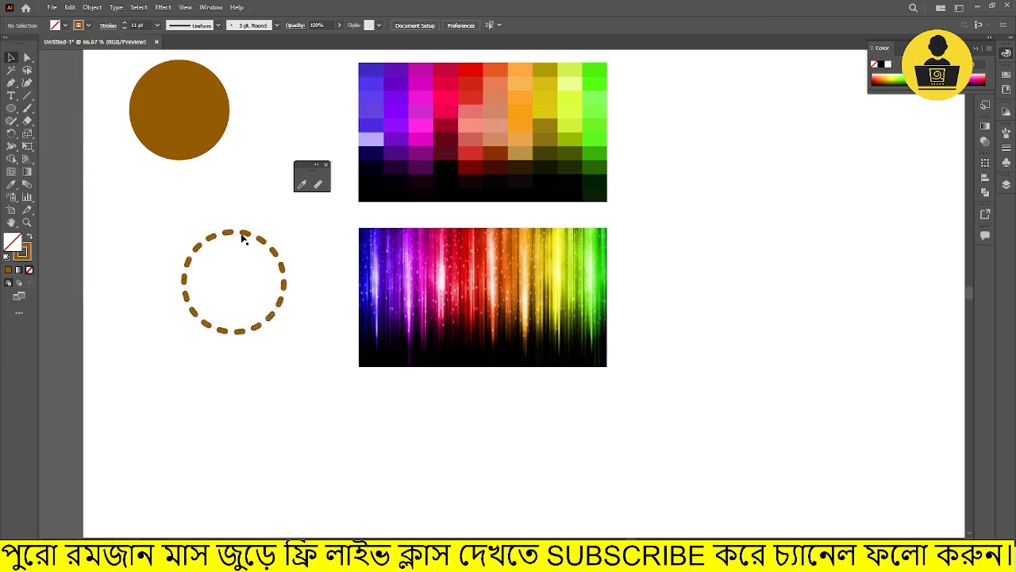
left_click_drag(243, 238, 218, 238)
left_click(123, 29)
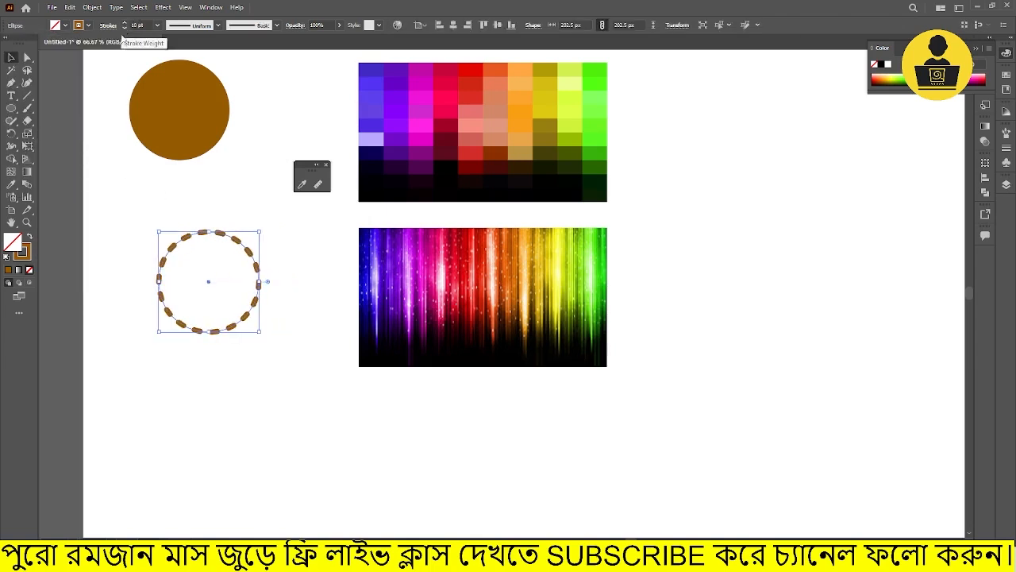
Step: Recolor the dashed circle's stroke with a purple sampled from the mosaic's second column using the Eyedropper, and deselect it
left_click(24, 251)
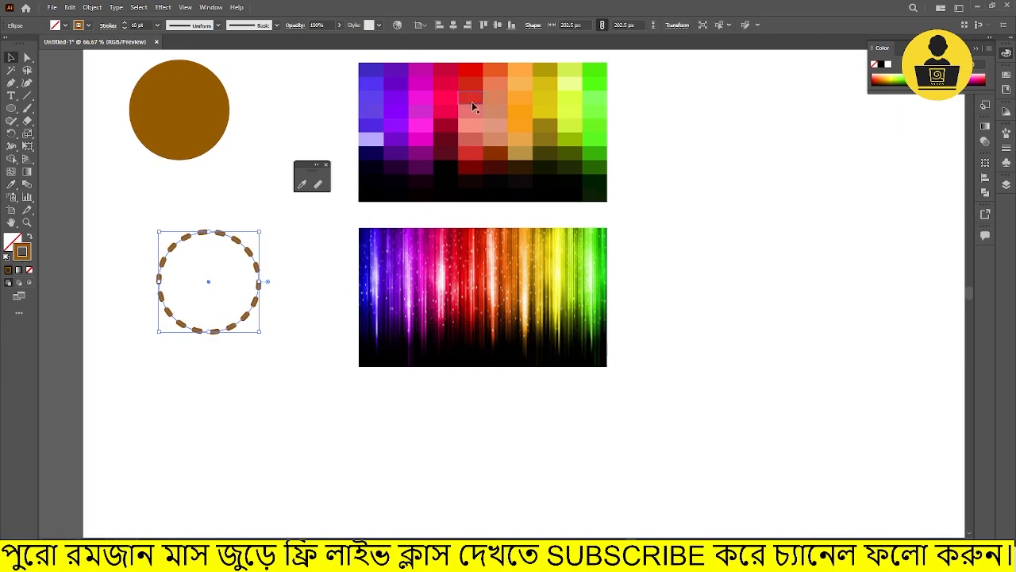
left_click(16, 184)
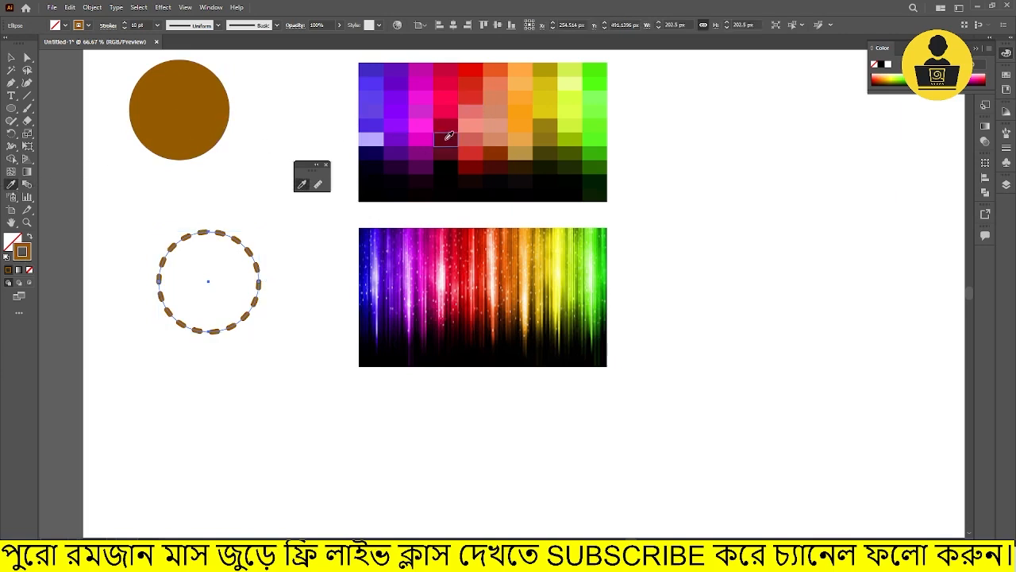
left_click(398, 138)
left_click(12, 58)
left_click(228, 179)
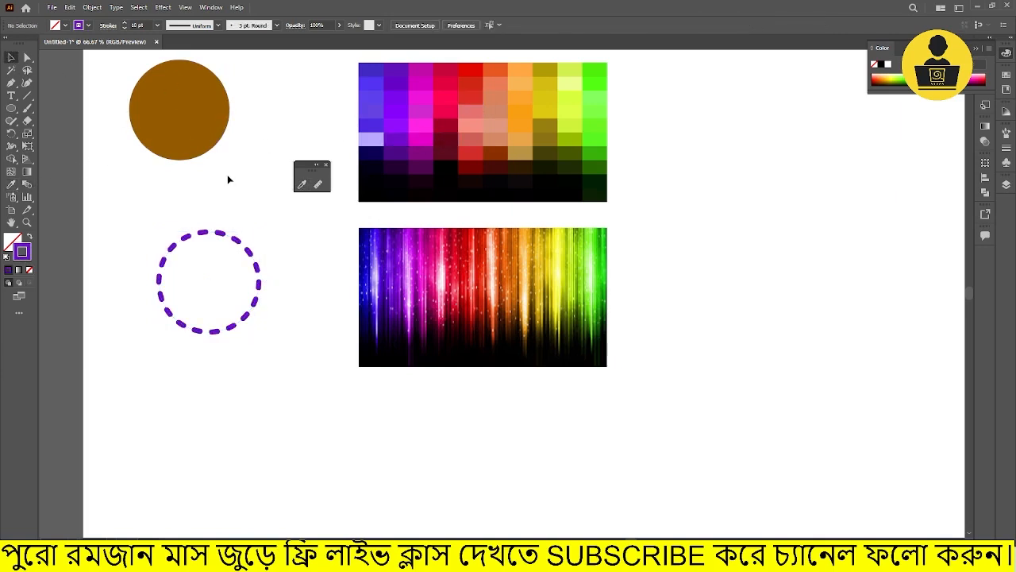
Step: Draw a rectangle about 314 by 215 px to the right of the mosaic with a purple fill and no stroke
left_click_drag(11, 108, 48, 108)
left_click_drag(695, 125, 853, 232)
left_click(27, 237)
left_click(12, 57)
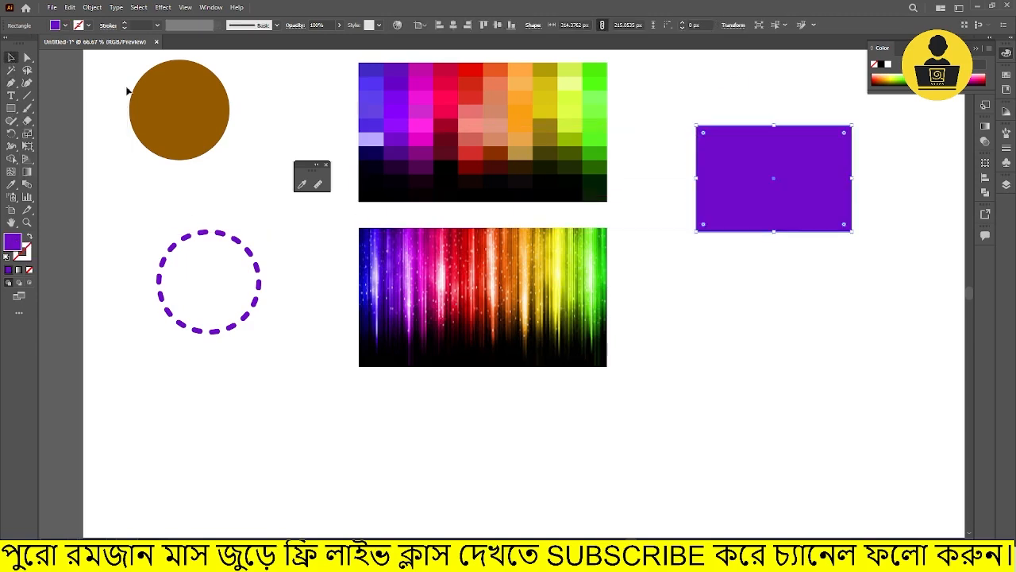
Step: Sample purple, blue and magenta mosaic tiles onto the rectangle with the Eyedropper, leaving it filled with magenta
left_click(11, 184)
left_click(398, 105)
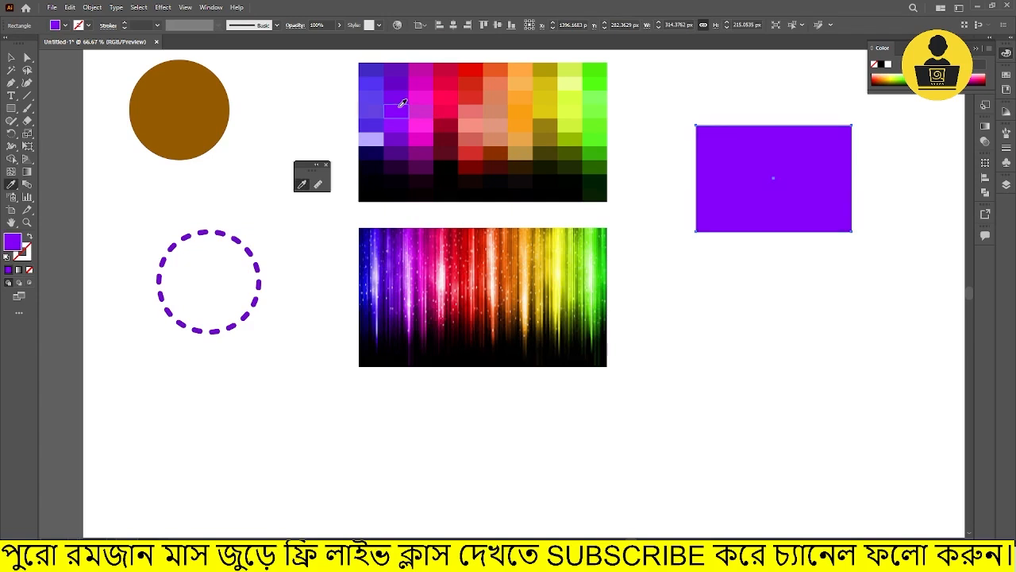
left_click(374, 88)
left_click(422, 132)
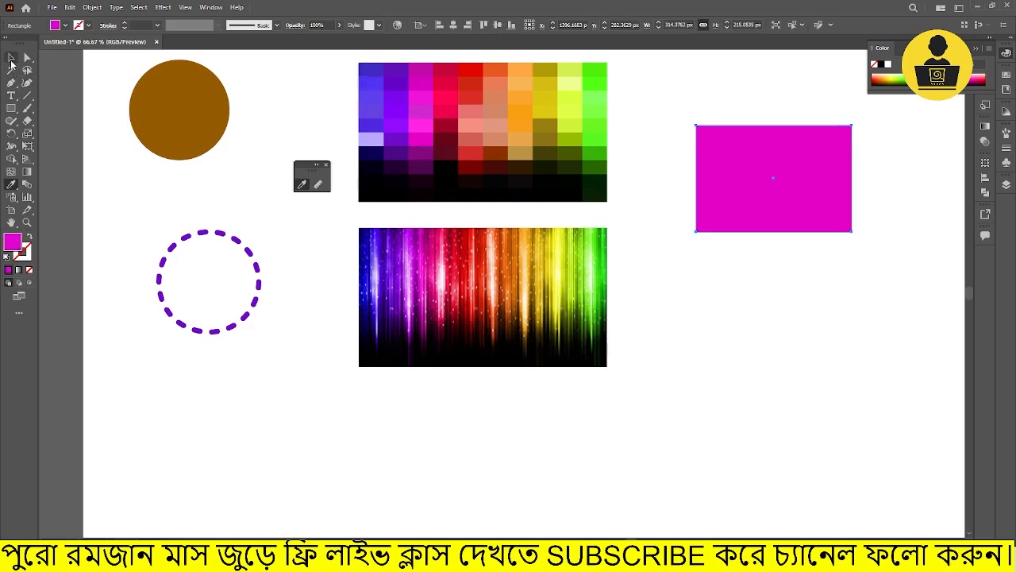
Step: Draw a magenta circle about 303 px in diameter in the empty area below the rectangle
key("ctrl+shift+a")
left_click(11, 108)
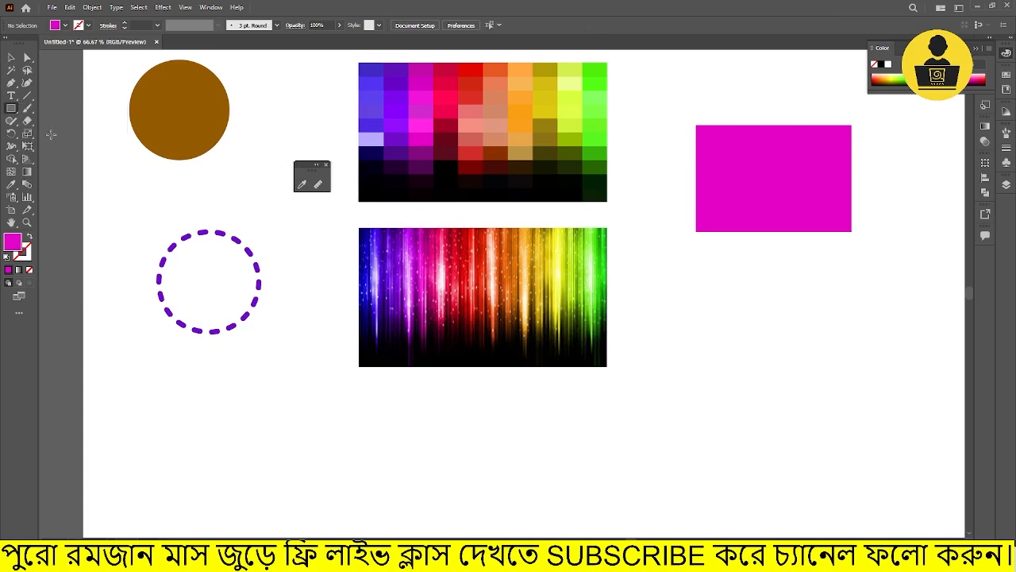
left_click_drag(710, 324, 861, 473)
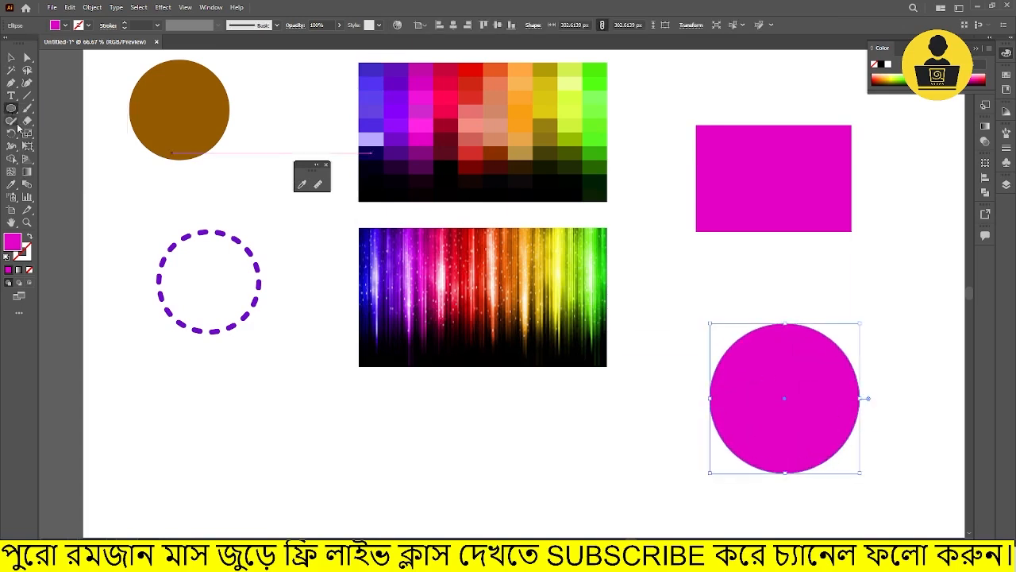
Step: Fill the new circle with bright green sampled from the mosaic's last column and move it directly beneath the magenta rectangle
left_click(11, 182)
left_click(594, 81)
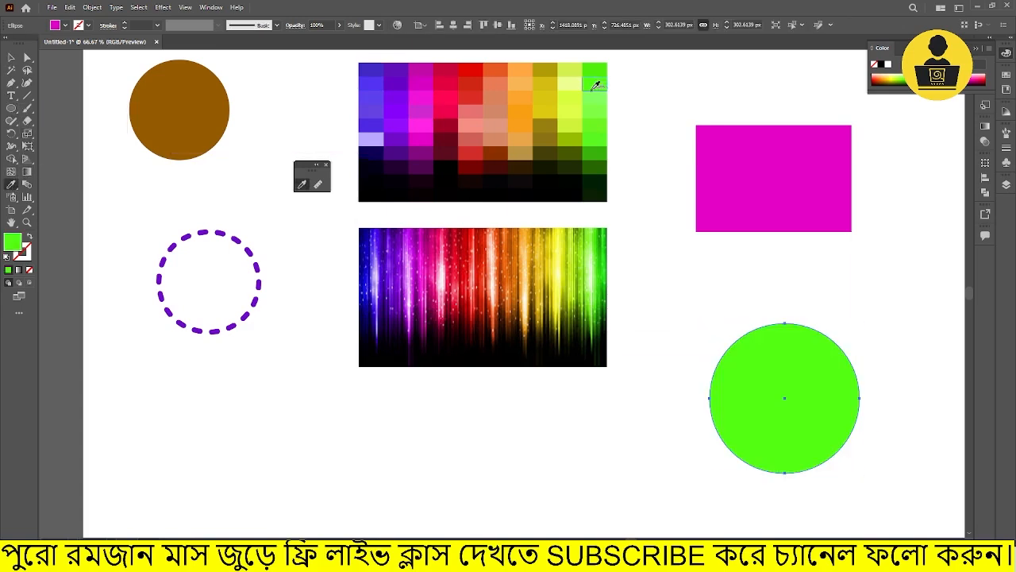
left_click(11, 57)
left_click_drag(785, 339, 777, 266)
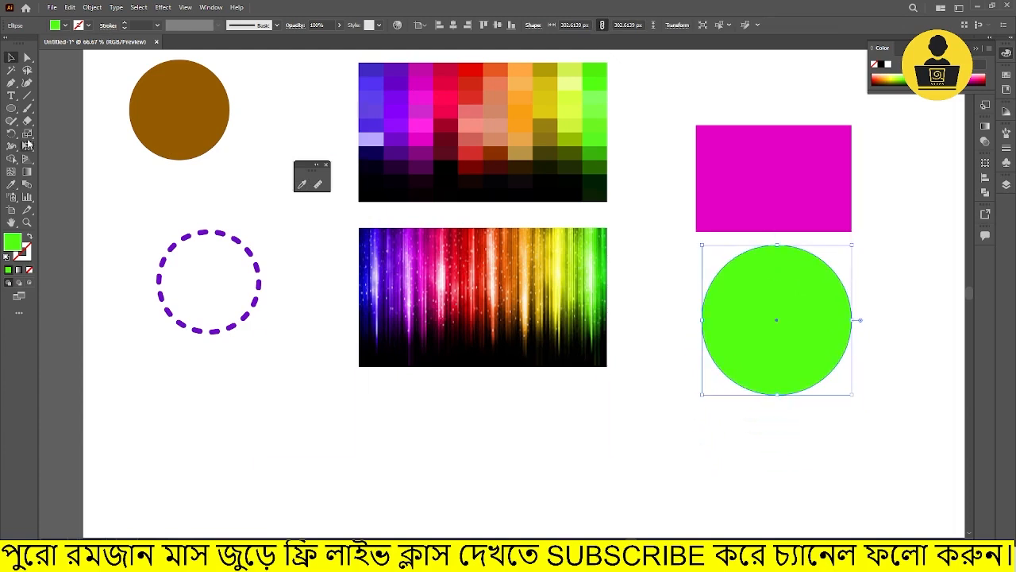
Step: Draw a horizontal line about 348 px long beneath the green circle and sample black from the mosaic's dark tiles as its fill
left_click(27, 95)
left_click_drag(691, 438, 866, 438)
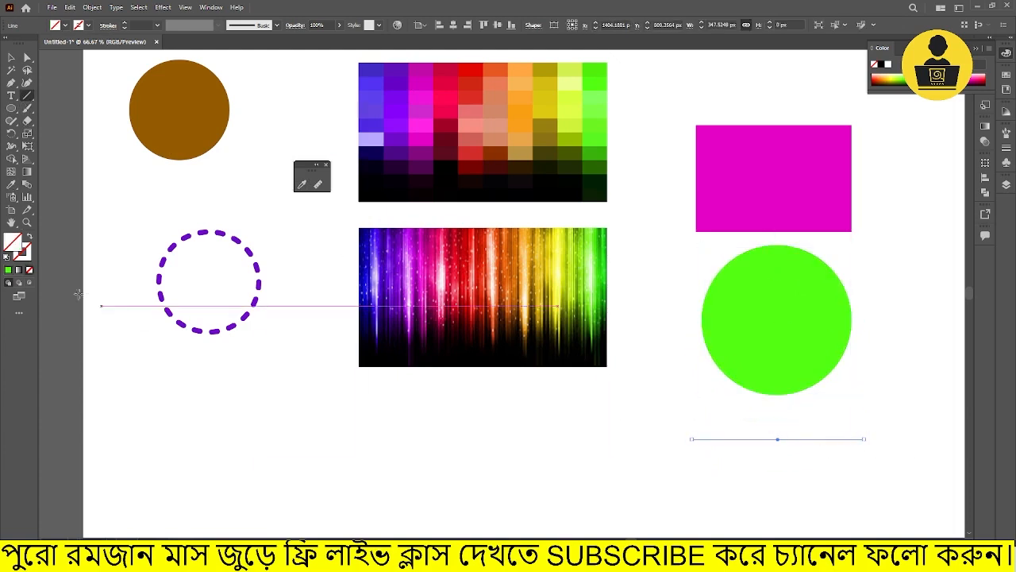
left_click(11, 184)
left_click(393, 168)
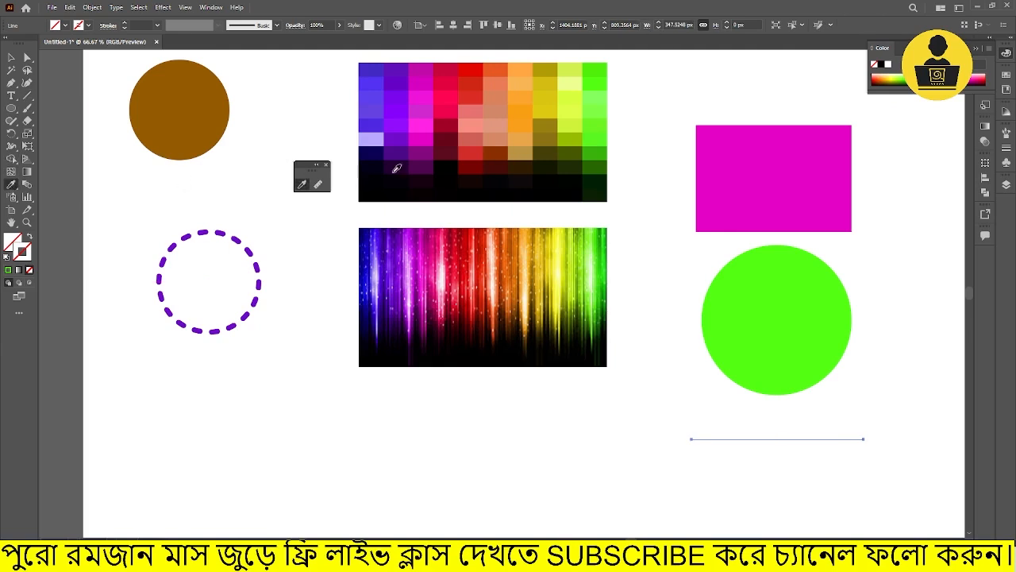
key("shift+x")
key("v")
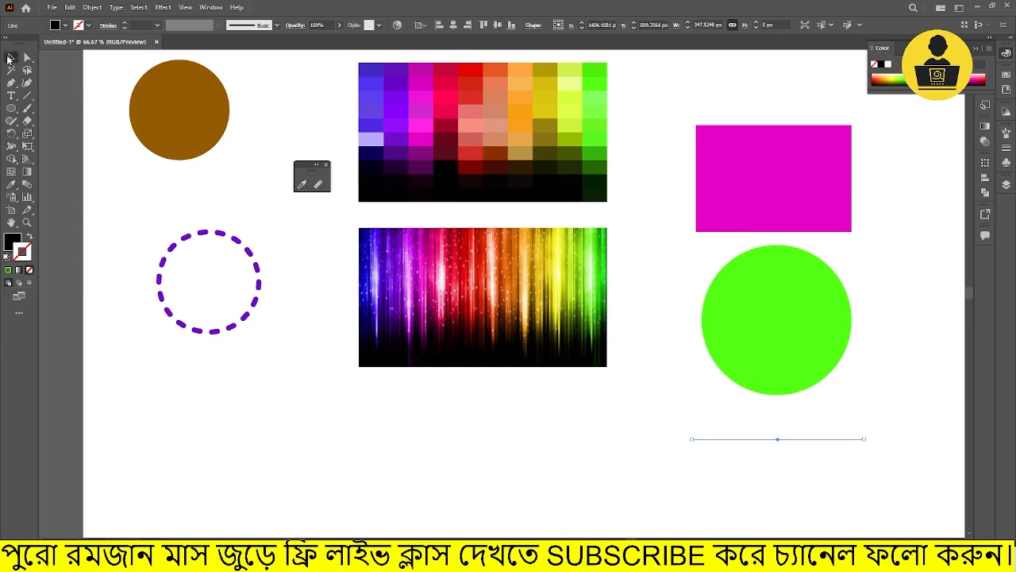
Step: Give the line a 1 pt stroke without fill and color that stroke black by sampling a tile in the mosaic's bottom row
left_click(124, 24)
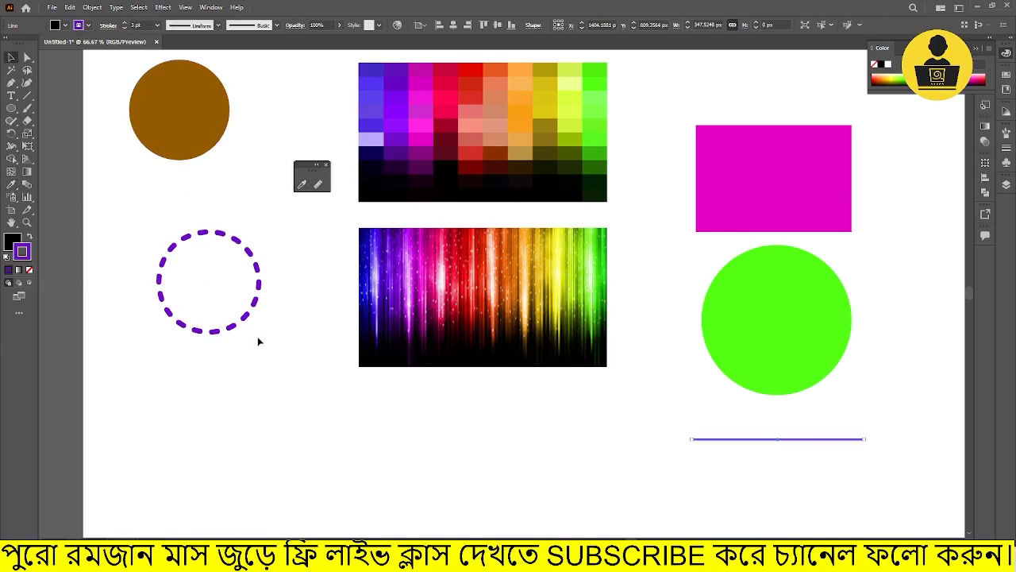
left_click(28, 236)
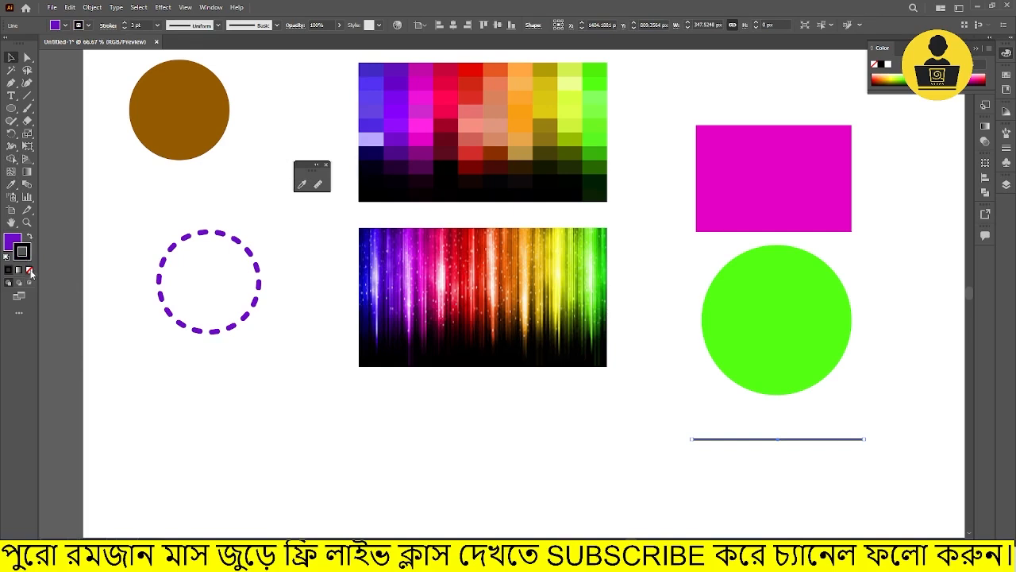
left_click(28, 236)
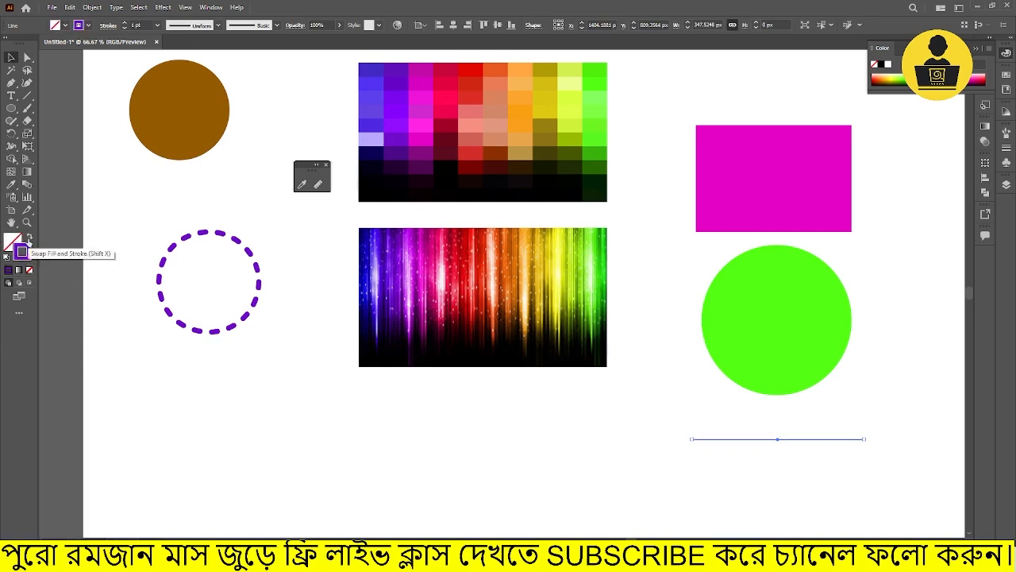
left_click(12, 185)
left_click(397, 184)
key("v")
left_click(182, 198)
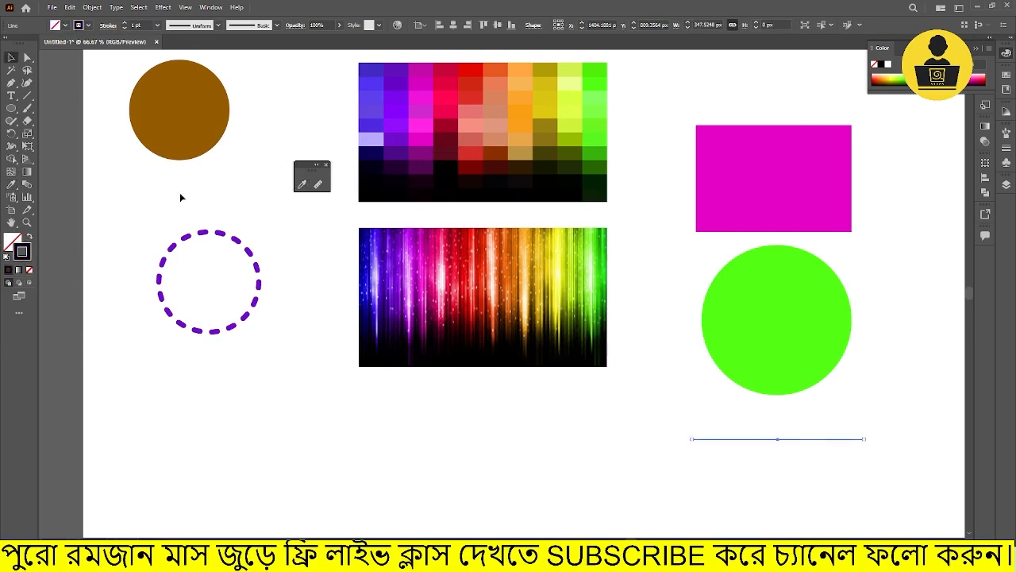
Step: Move the dashed purple circle slightly to the right, closer to the rainbow image
left_click_drag(756, 348, 662, 338)
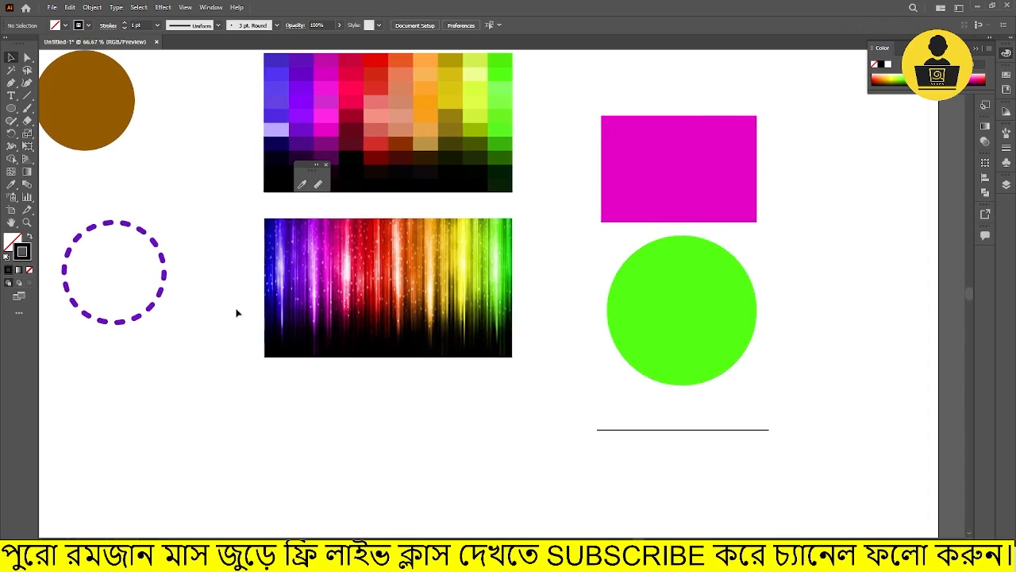
left_click_drag(164, 278, 227, 280)
left_click_drag(557, 119, 749, 438)
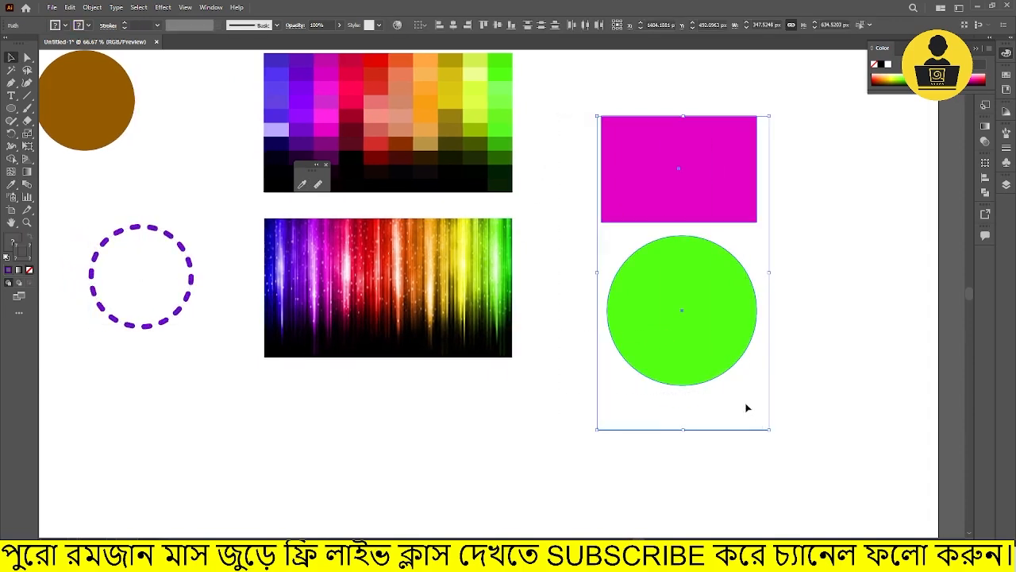
left_click(824, 319)
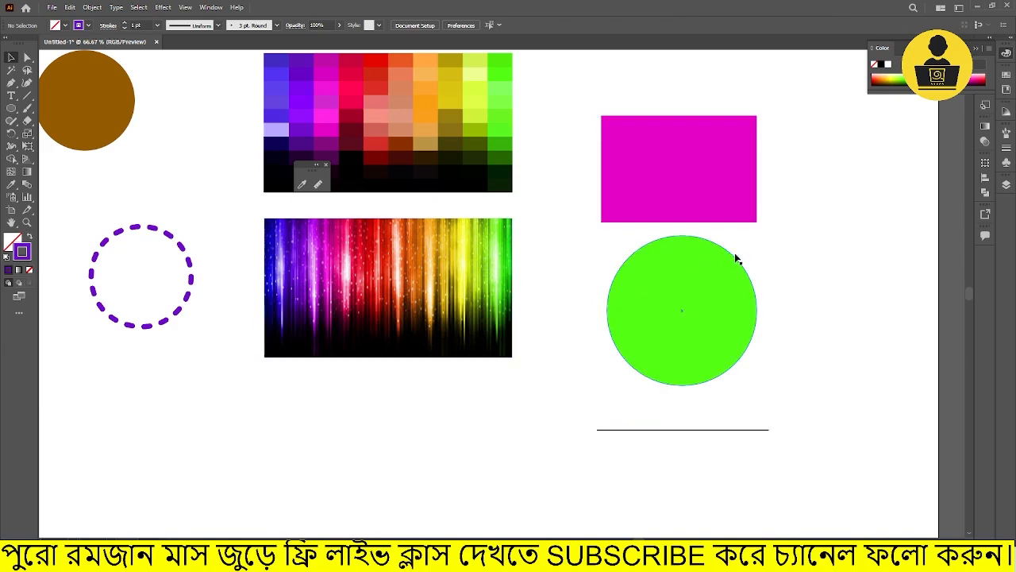
Step: Arrange the magenta rectangle, green circle and line as two identical columns about 390 px apart by duplicating the set
left_click_drag(692, 273, 613, 305)
left_click_drag(501, 100, 622, 379)
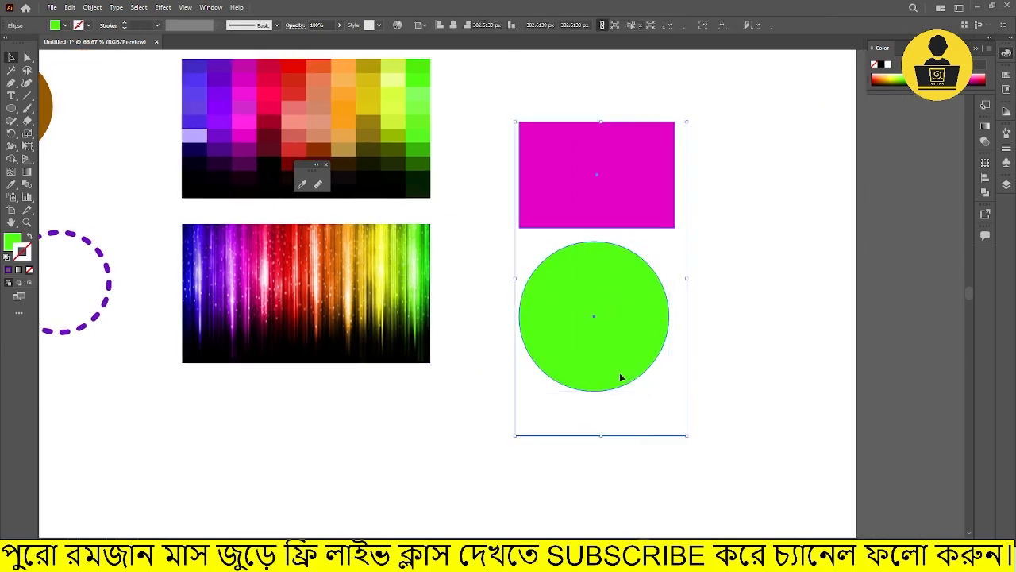
left_click_drag(593, 298, 737, 300)
left_click(621, 477)
left_click_drag(465, 110, 569, 458)
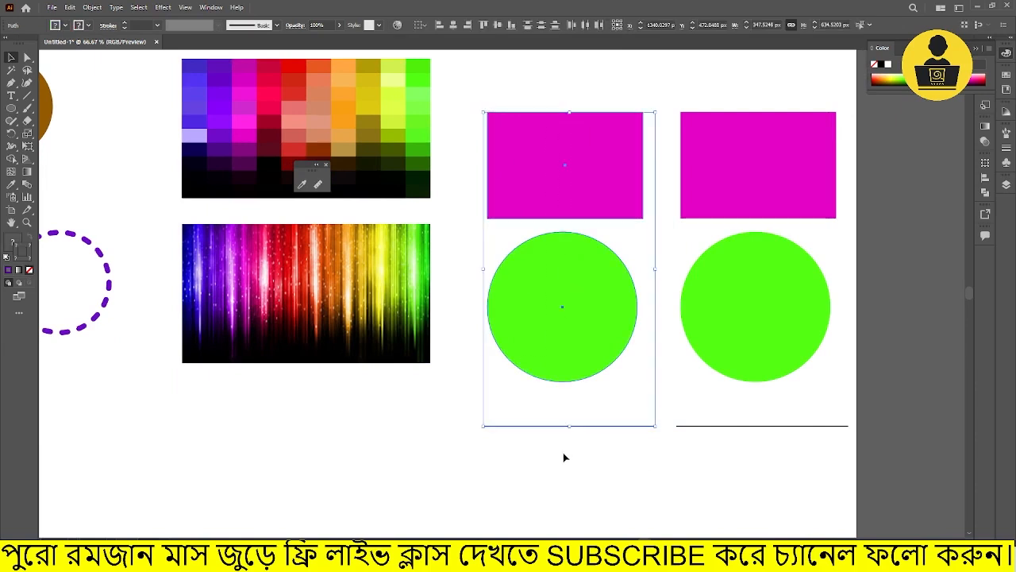
left_click(470, 430)
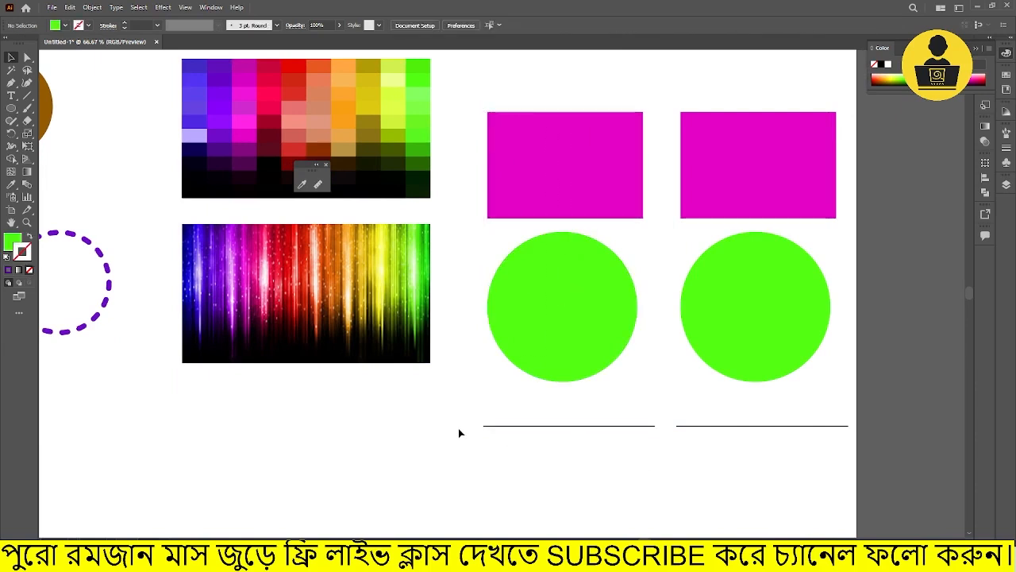
Step: Apply the dashed purple circle's 10 pt dashed stroke and empty fill to the rectangle, circle and line nearest the mosaic with the Eyedropper
left_click_drag(472, 81, 571, 456)
left_click_drag(318, 420, 390, 410)
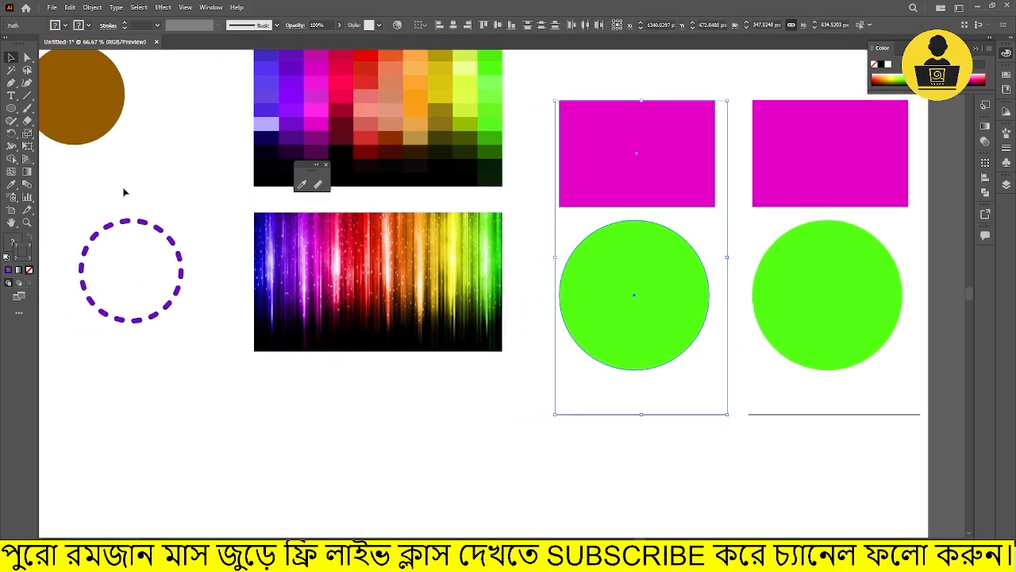
key("i")
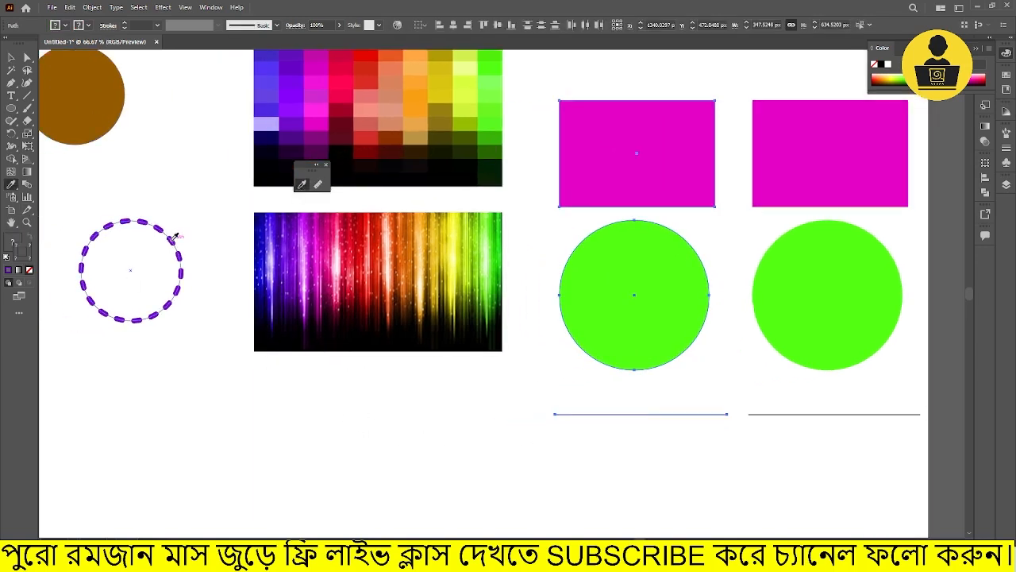
left_click(176, 235)
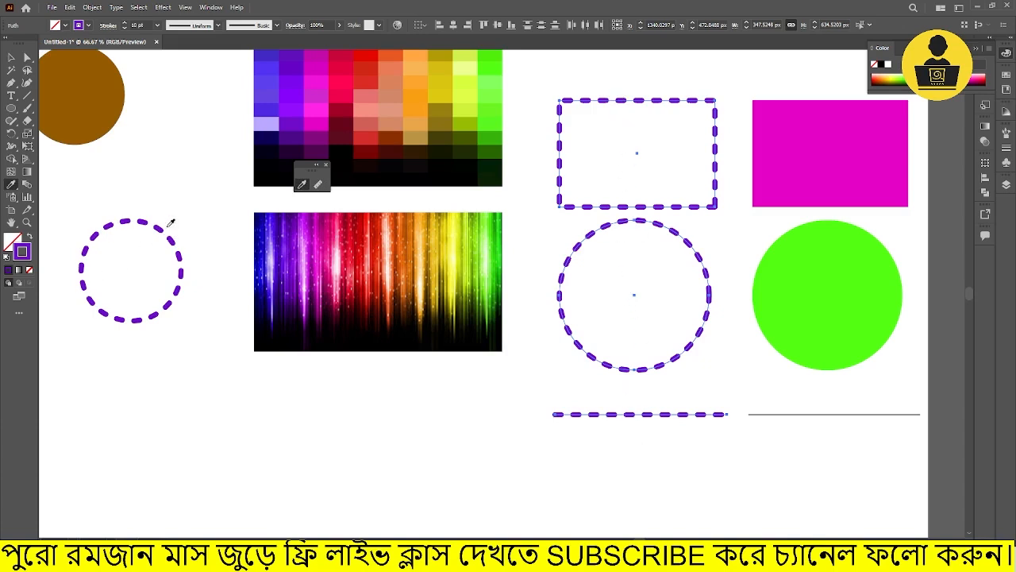
left_click(11, 58)
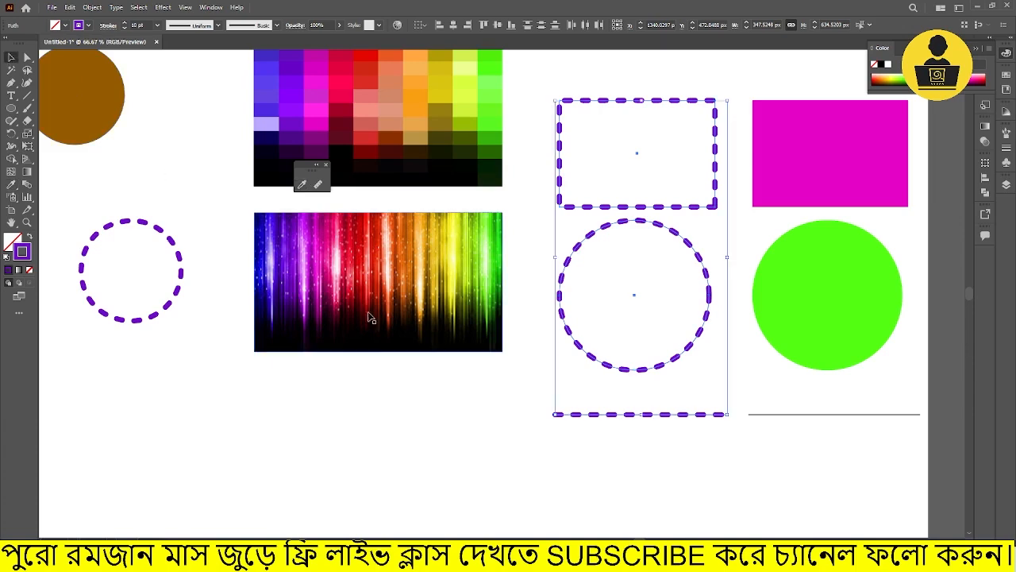
Step: Select the column with the magenta rectangle and turn off Focal Stroke among the attributes the Eyedropper picks up
left_click_drag(421, 352, 325, 348)
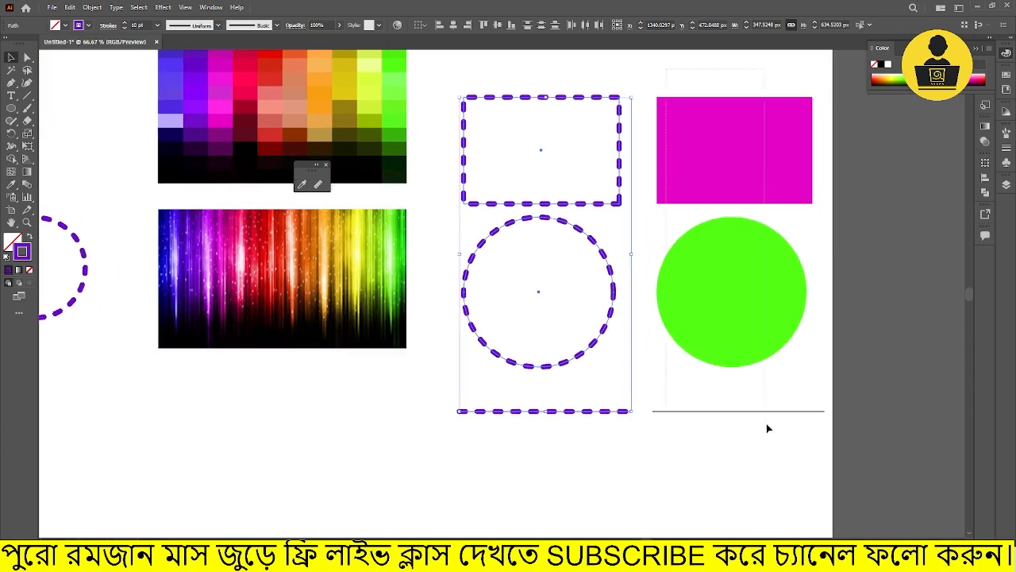
left_click(738, 411)
double_click(302, 184)
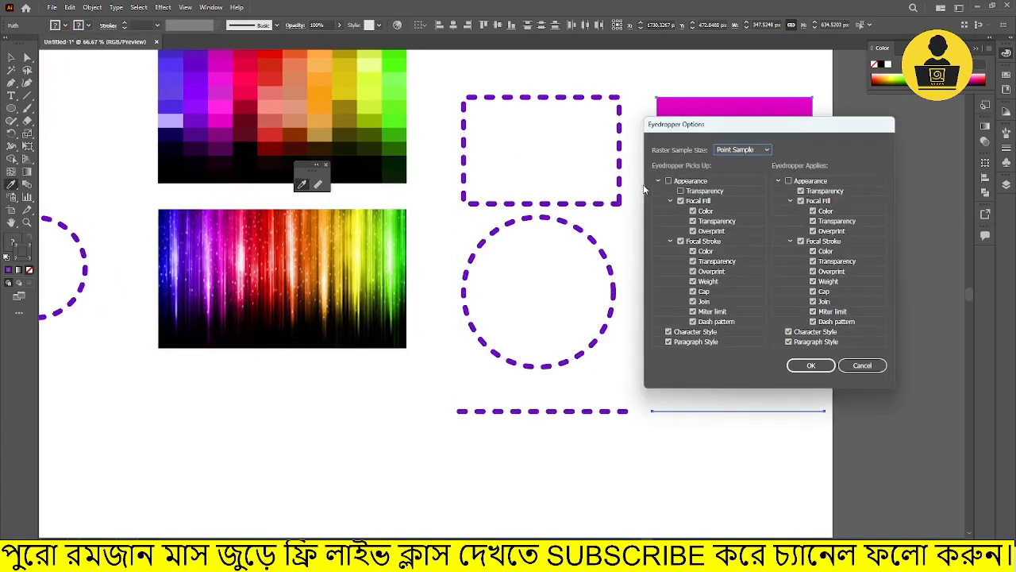
left_click_drag(672, 128, 469, 126)
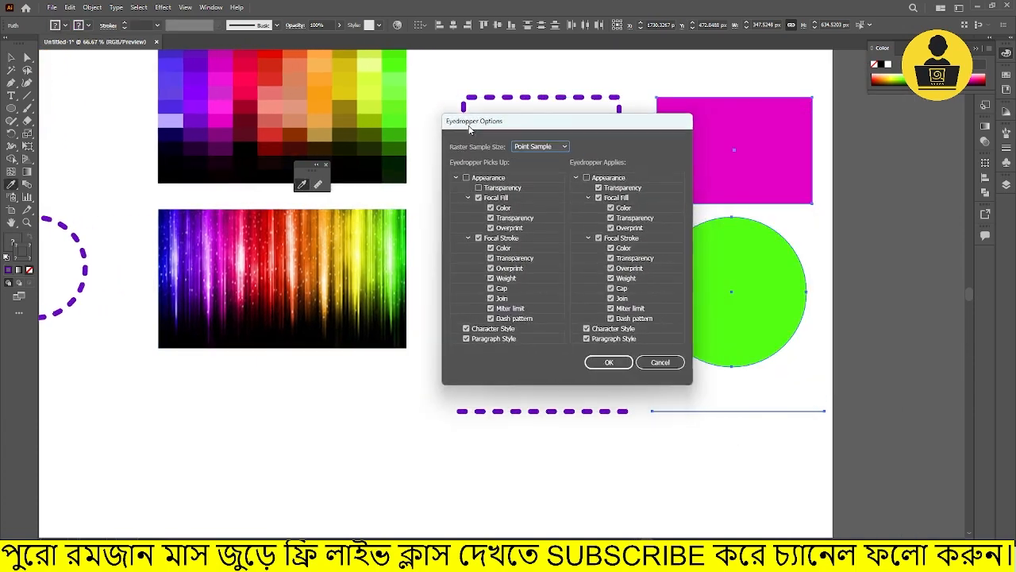
left_click(477, 238)
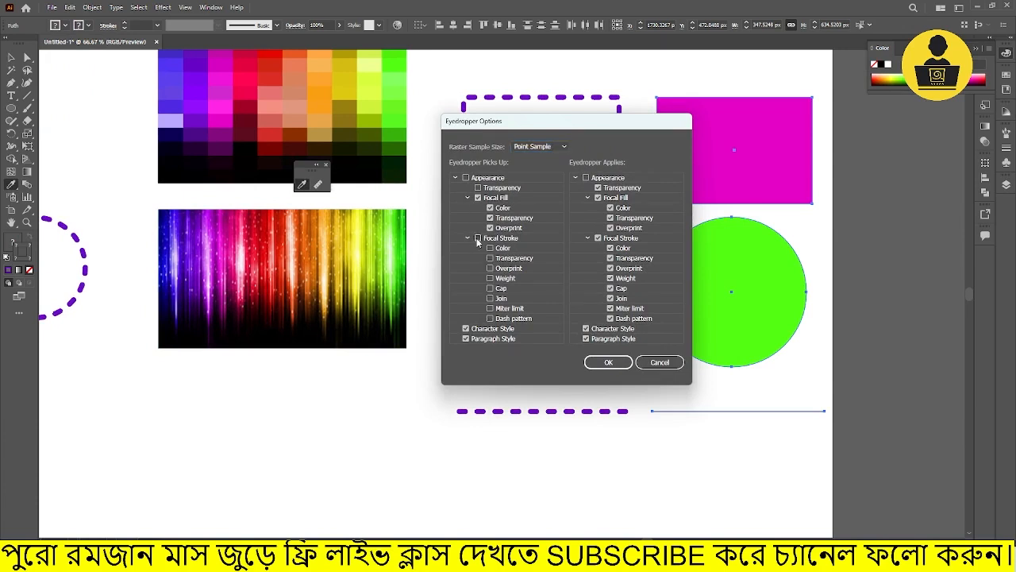
left_click(610, 363)
Step: Try sampling the dashed purple circle onto the magenta rectangle, green circle and line, and undo the change
left_click(83, 253)
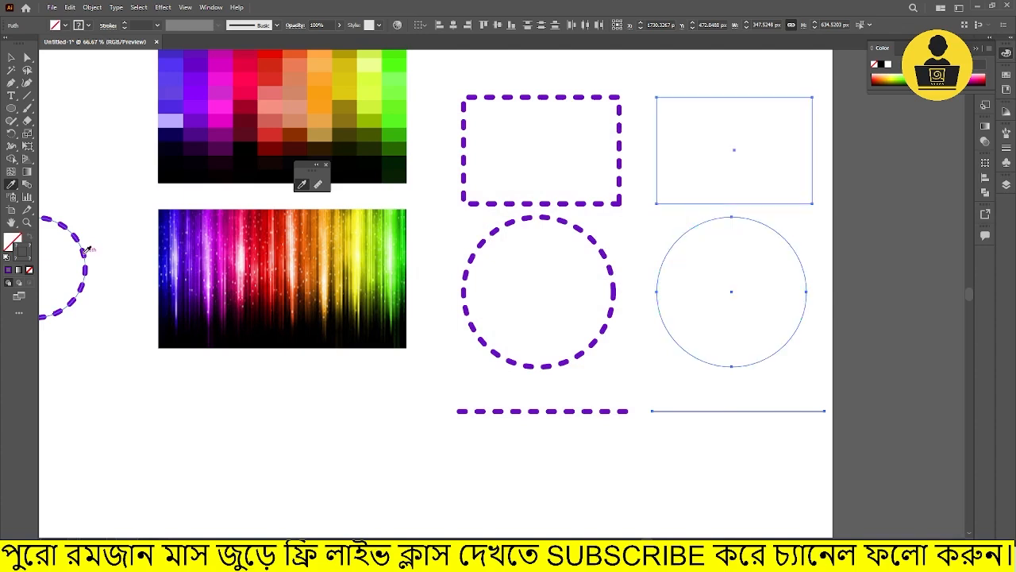
left_click(11, 57)
left_click(694, 73)
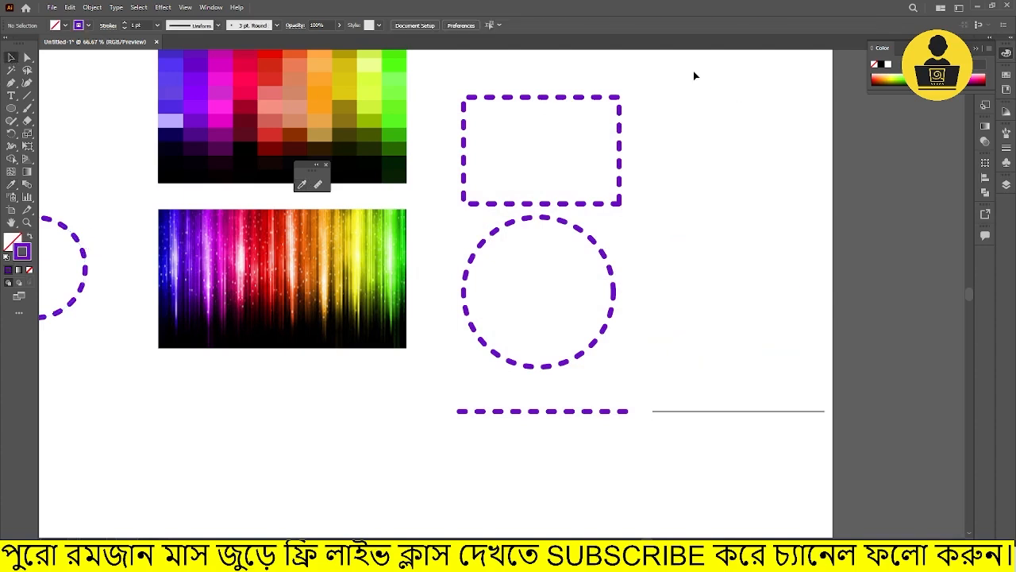
left_click_drag(662, 71, 761, 440)
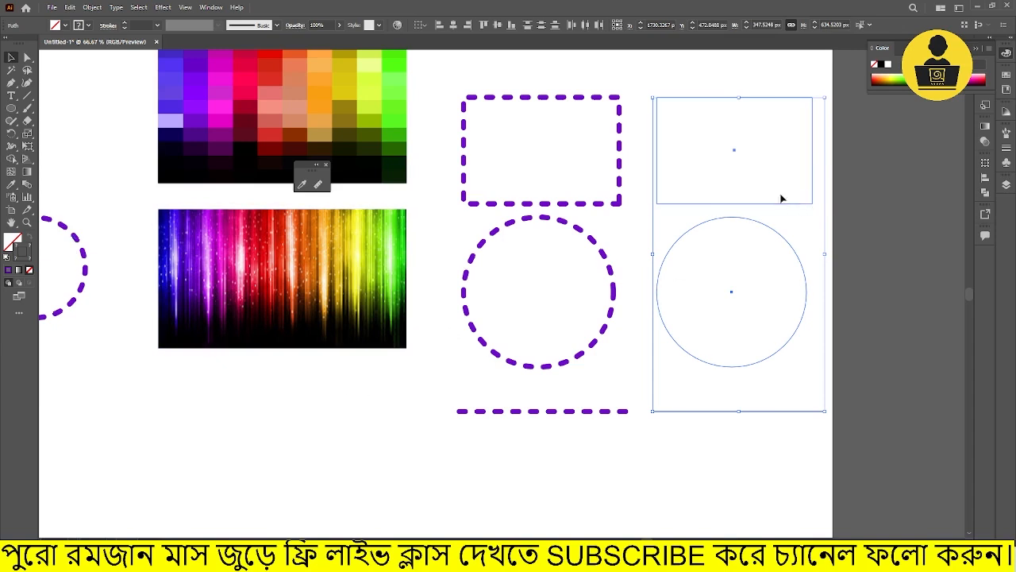
key("ctrl+z")
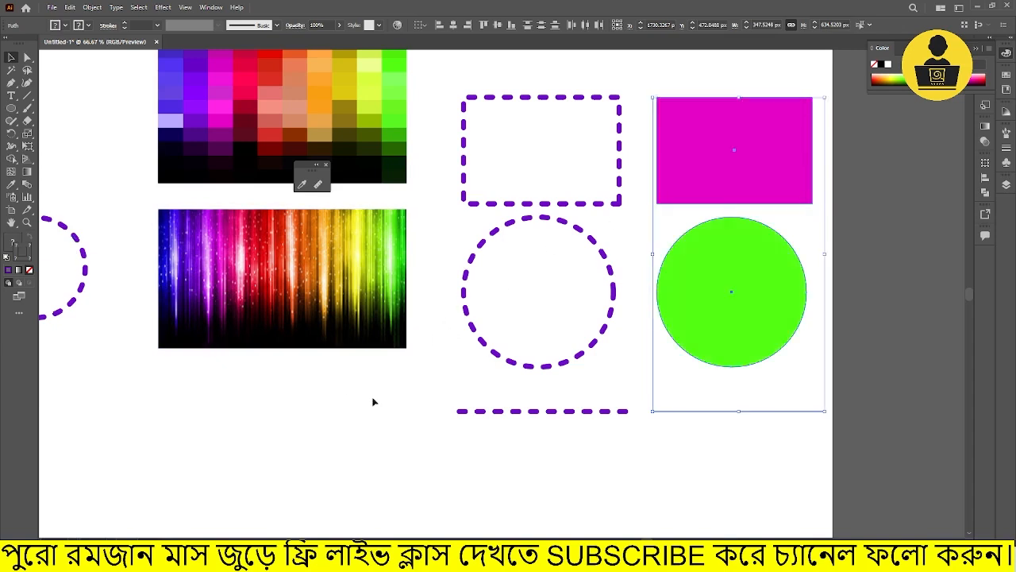
Step: Examine which fill and stroke attributes the Eyedropper picks up and applies, without changing its options
left_click(374, 402)
left_click(302, 185)
double_click(301, 185)
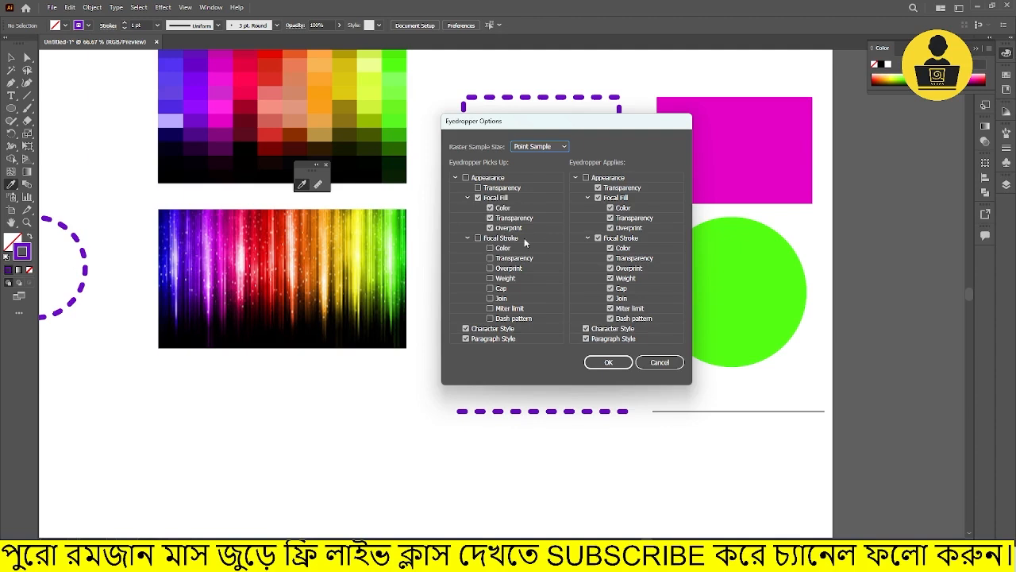
left_click(660, 362)
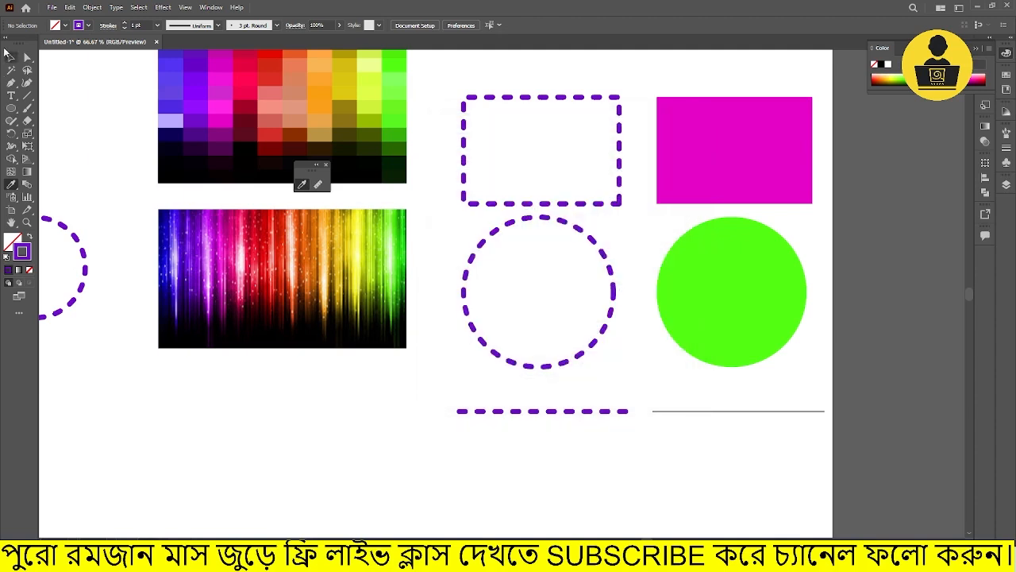
Step: Fill the dashed purple circle beside the rainbow image with light lavender sampled from the mosaic's first column
left_click(11, 58)
left_click_drag(84, 252, 136, 244)
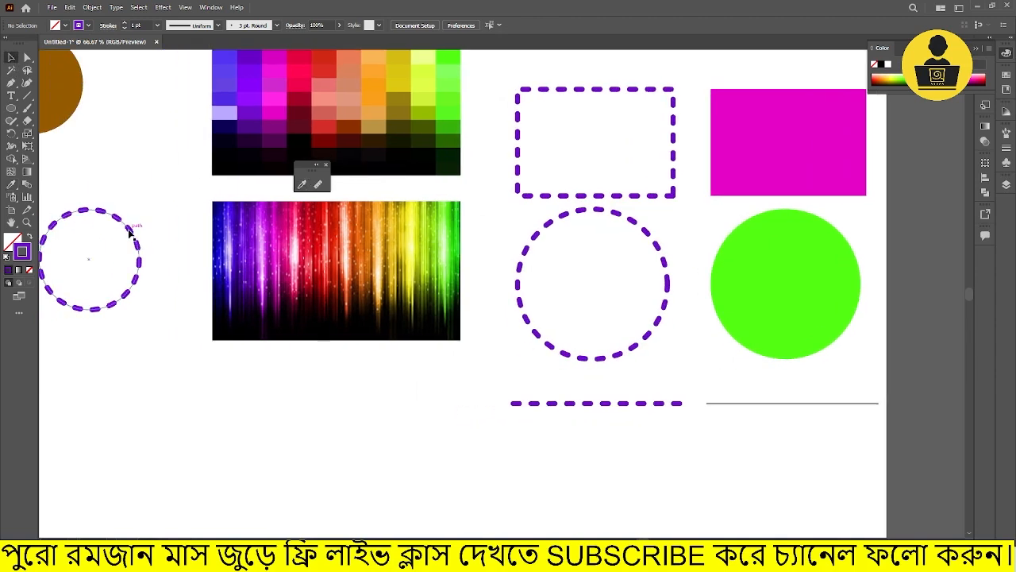
left_click(131, 228)
left_click(13, 185)
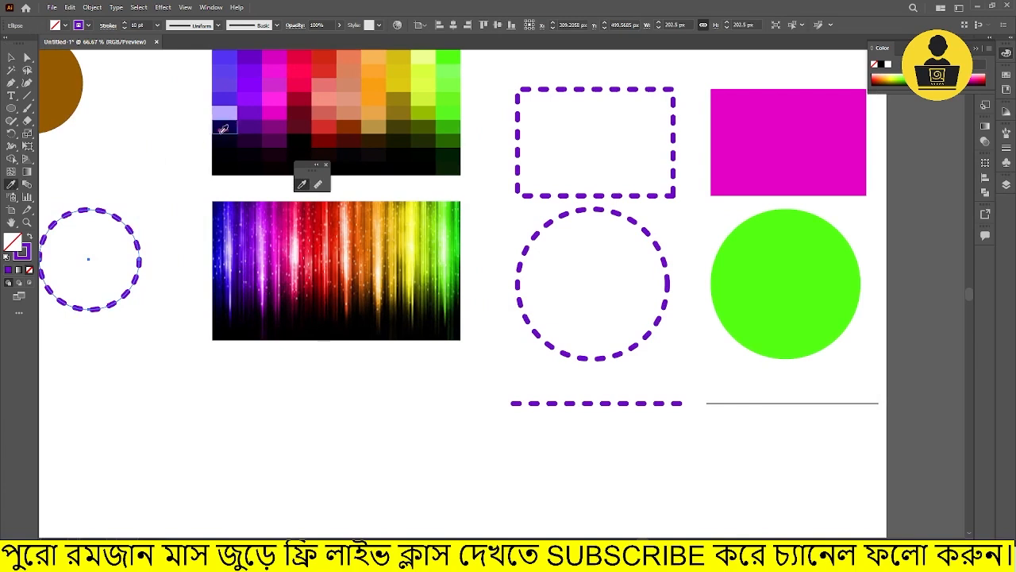
left_click(230, 114)
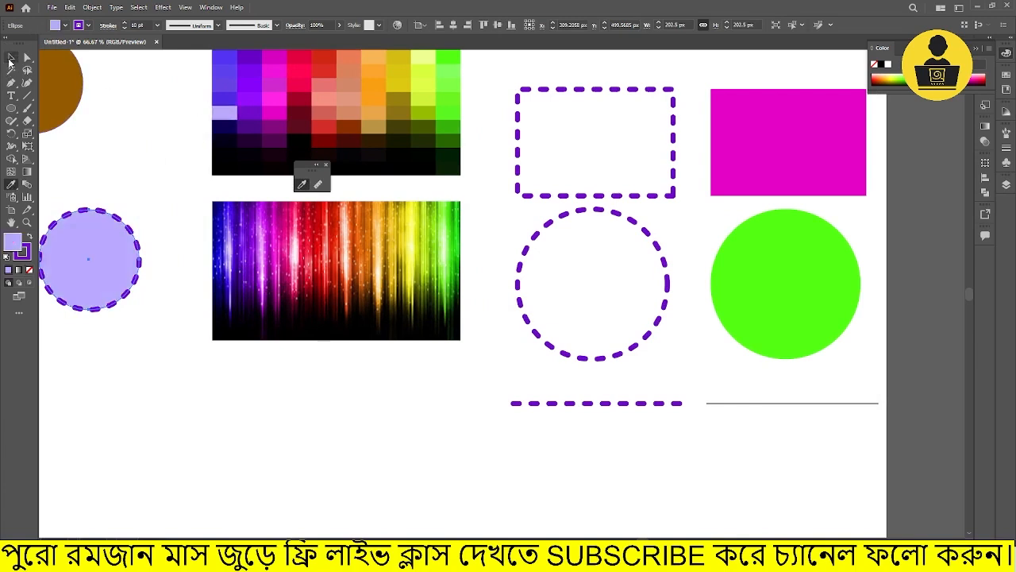
Step: Set the Eyedropper to pick up Focal Stroke attributes but not Focal Fill
double_click(300, 185)
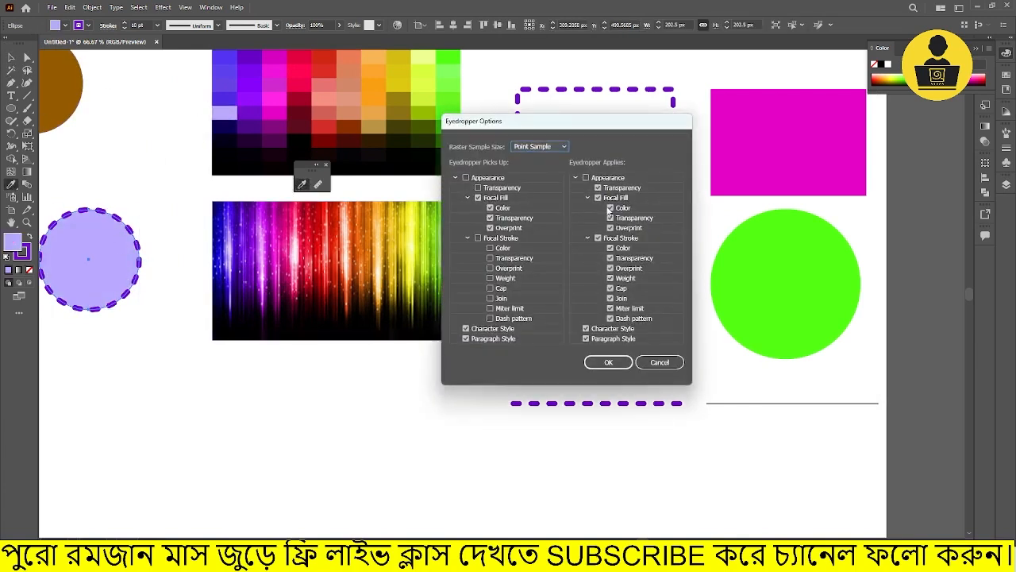
left_click(477, 198)
left_click(477, 238)
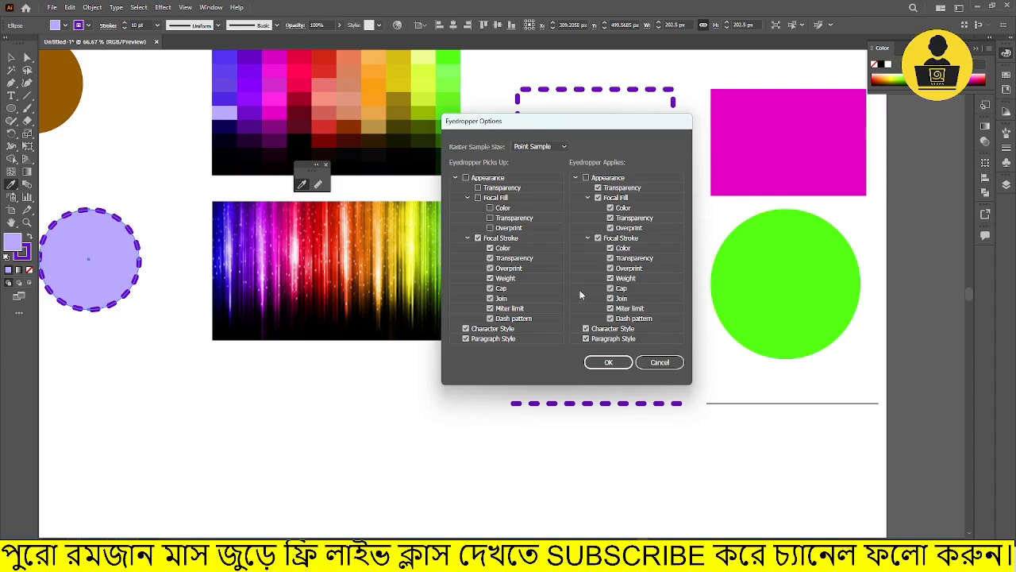
left_click(609, 364)
Step: Apply the lavender circle's dashed purple stroke to the magenta rectangle, green circle and black line with the Eyedropper
left_click(12, 57)
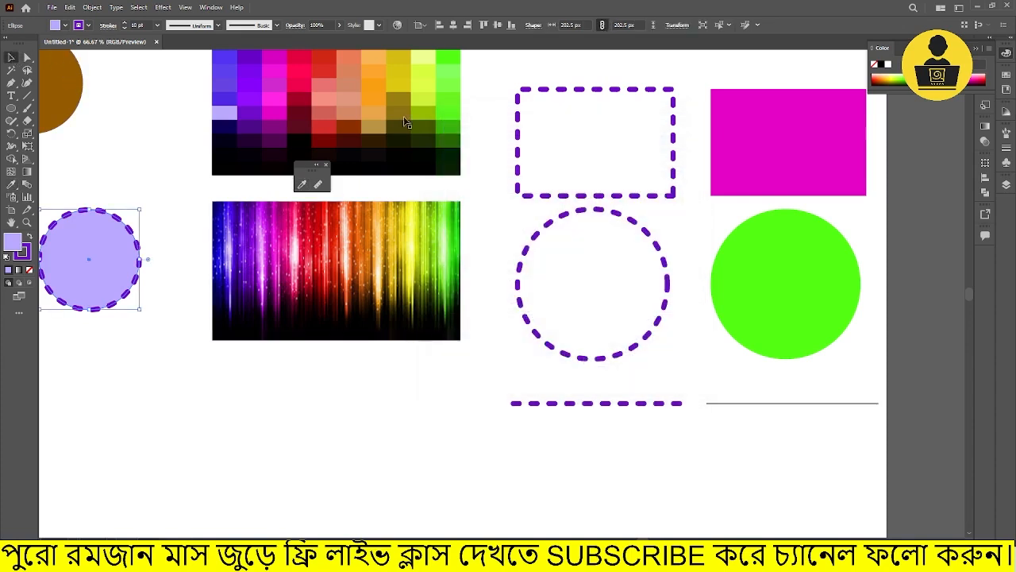
left_click_drag(699, 77, 773, 445)
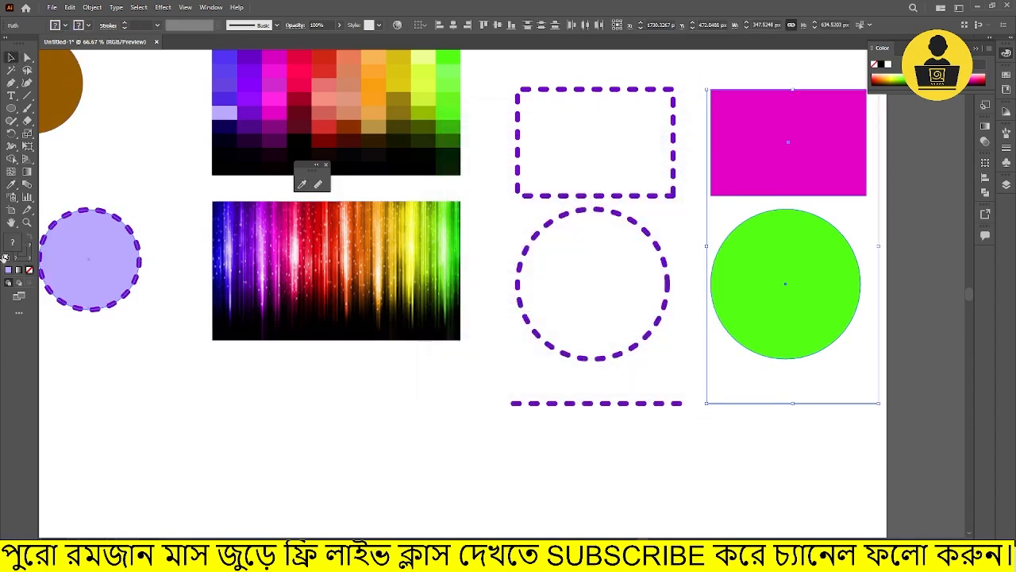
left_click(11, 184)
left_click(93, 217)
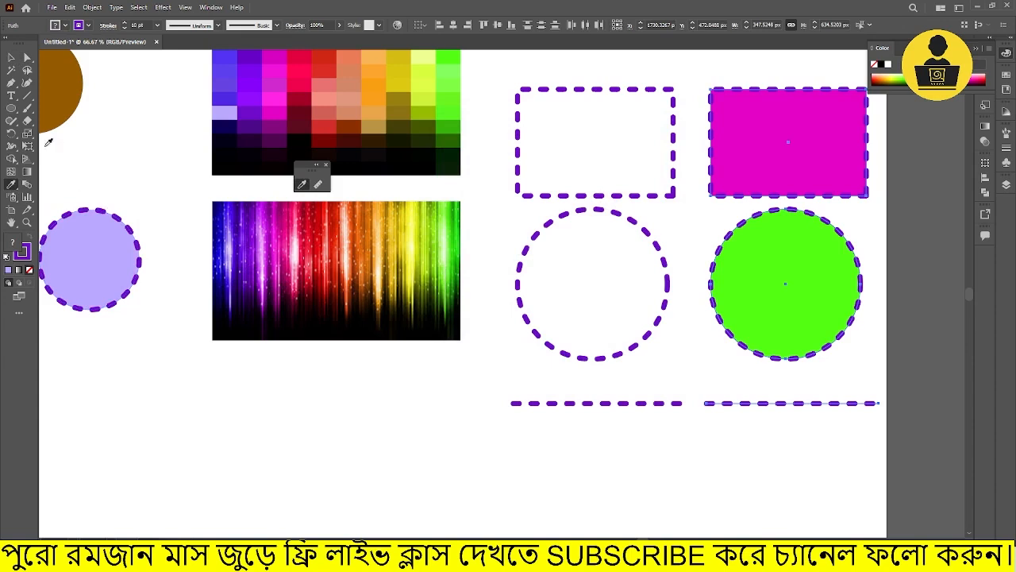
Step: Deselect the dashed magenta rectangle, green circle and line
left_click(11, 61)
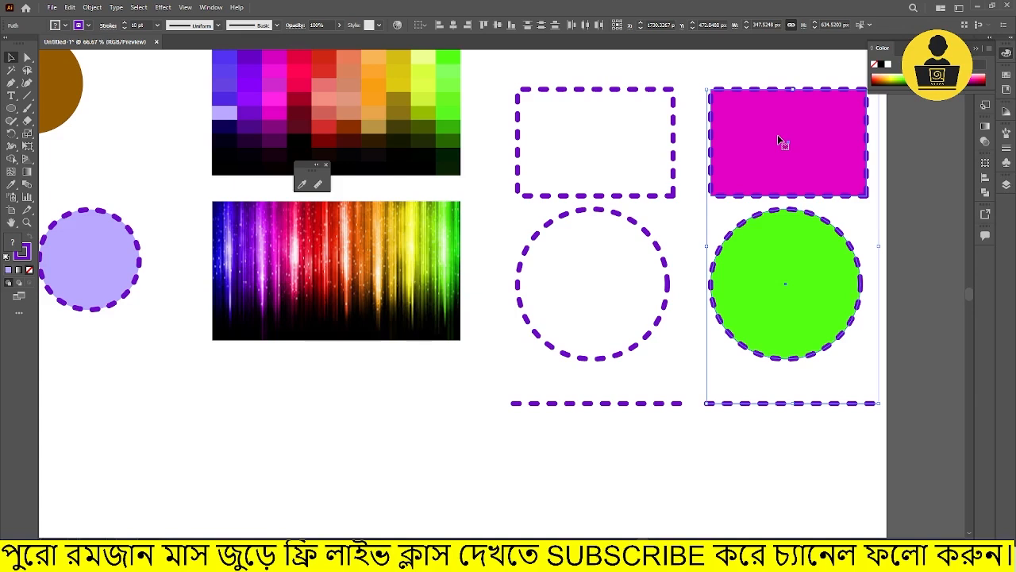
scroll(460, 182, "down", 1)
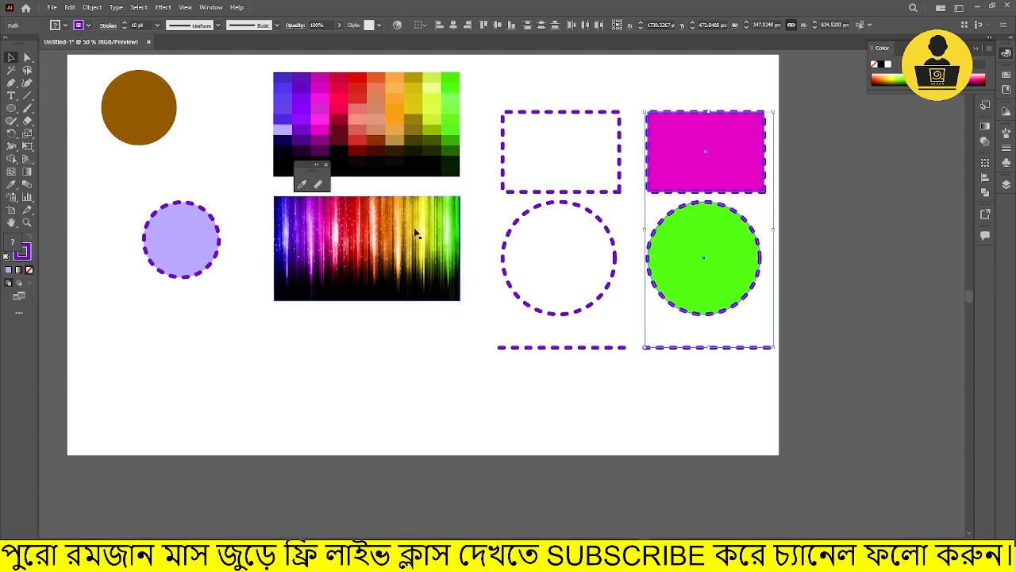
key("space")
left_click_drag(421, 176, 402, 183)
left_click(468, 377)
key("space")
left_click_drag(468, 377, 520, 350)
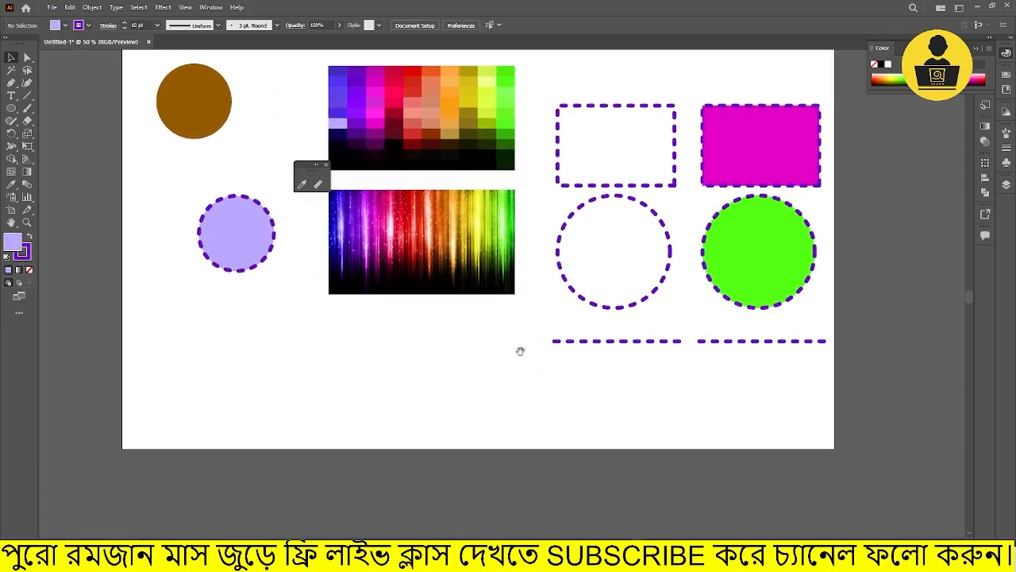
Step: Try enabling all Appearance attributes for both picking up and applying in the Eyedropper options, and discard the changes
double_click(303, 183)
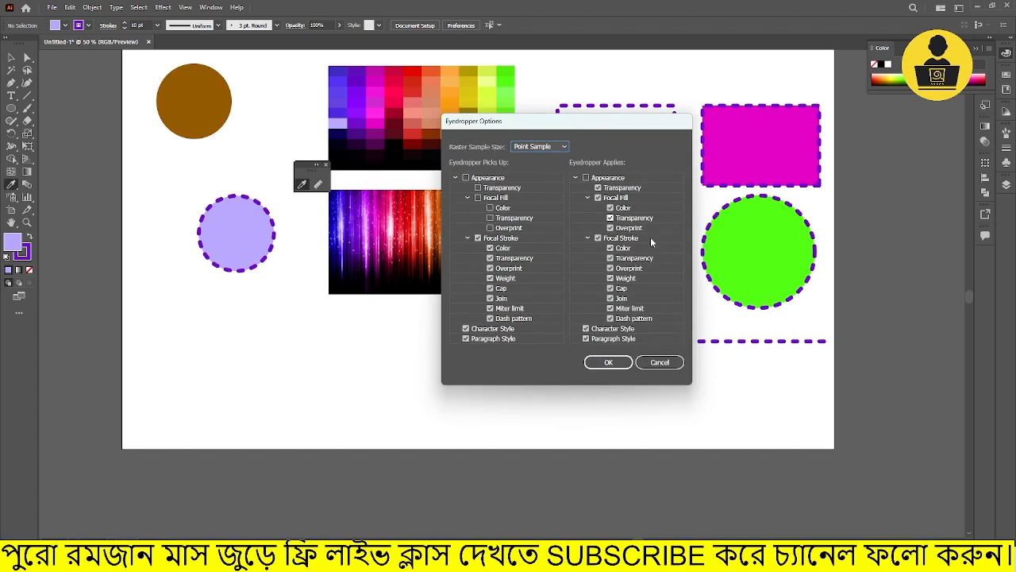
left_click(466, 178)
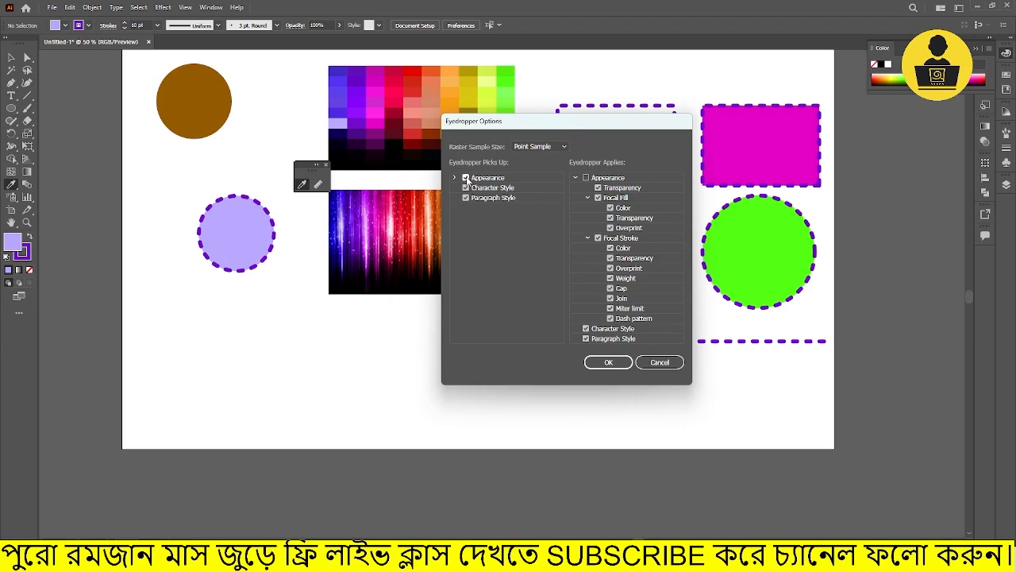
left_click(466, 178)
left_click(466, 178)
left_click(466, 178)
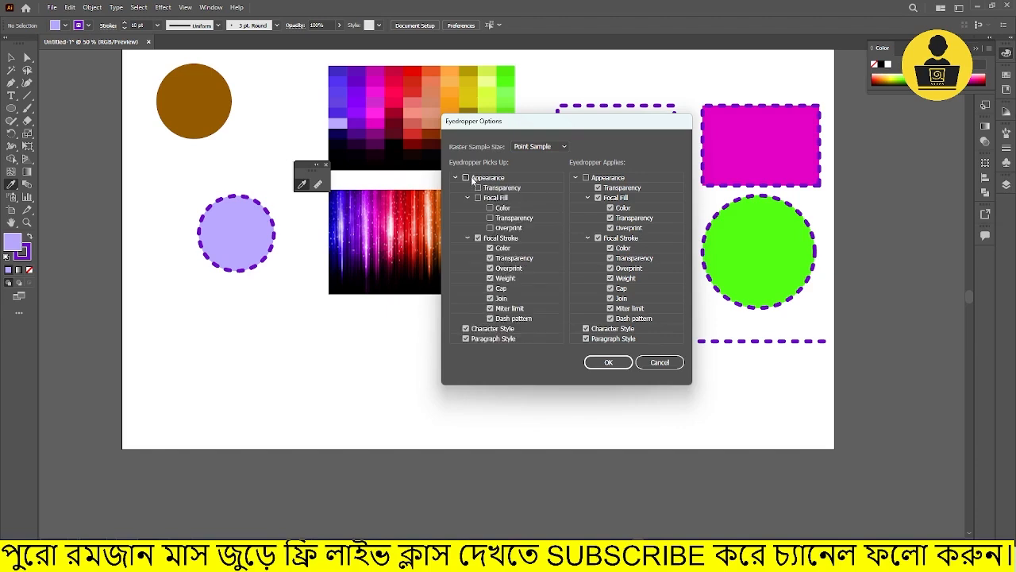
left_click(473, 179)
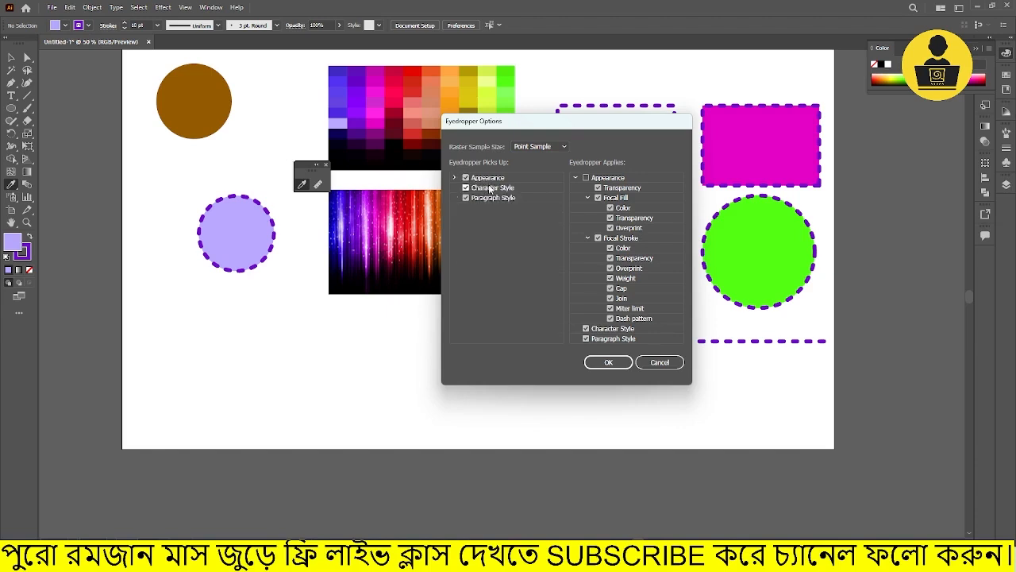
left_click(466, 178)
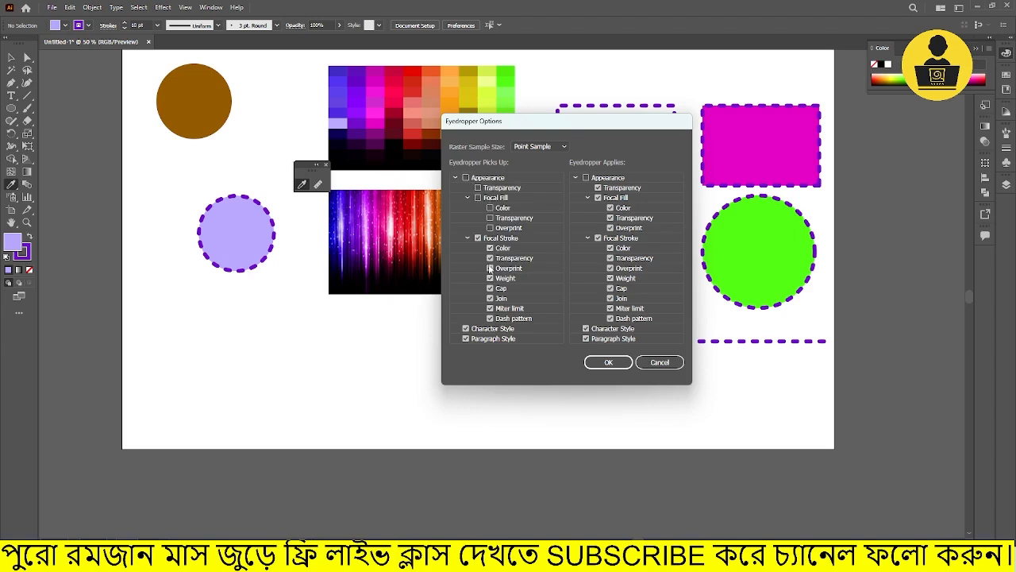
left_click(466, 179)
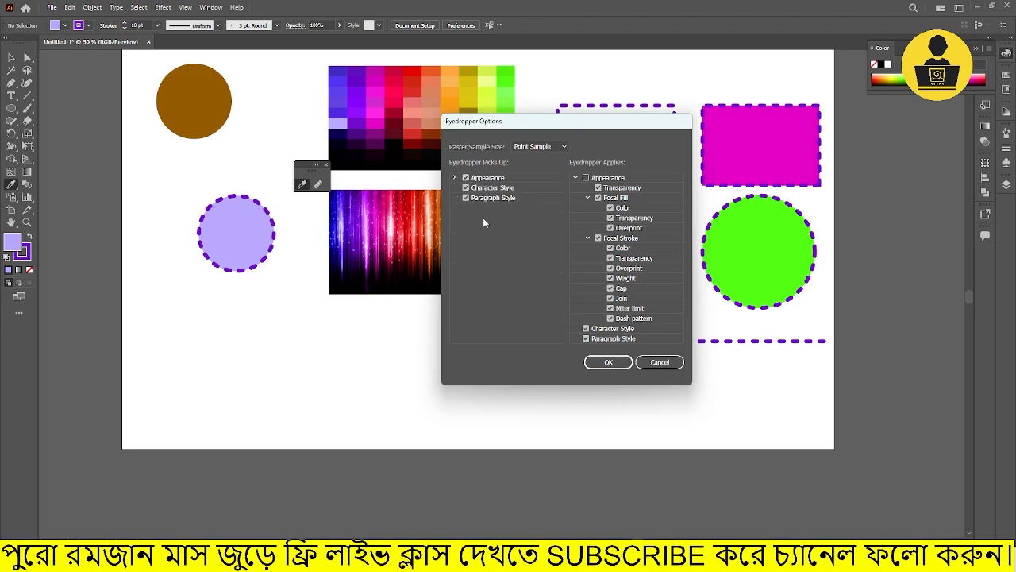
left_click(586, 179)
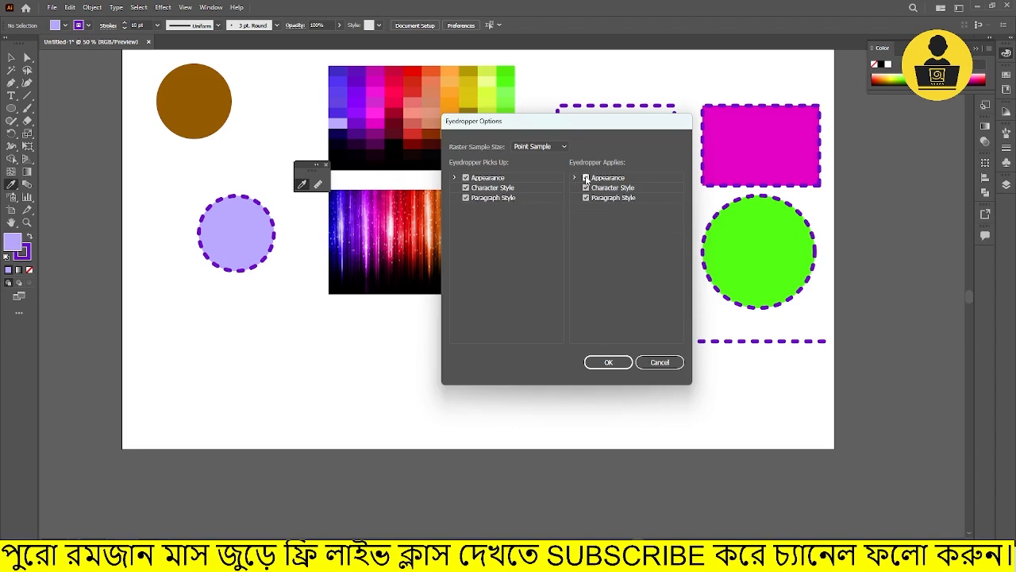
left_click(455, 177)
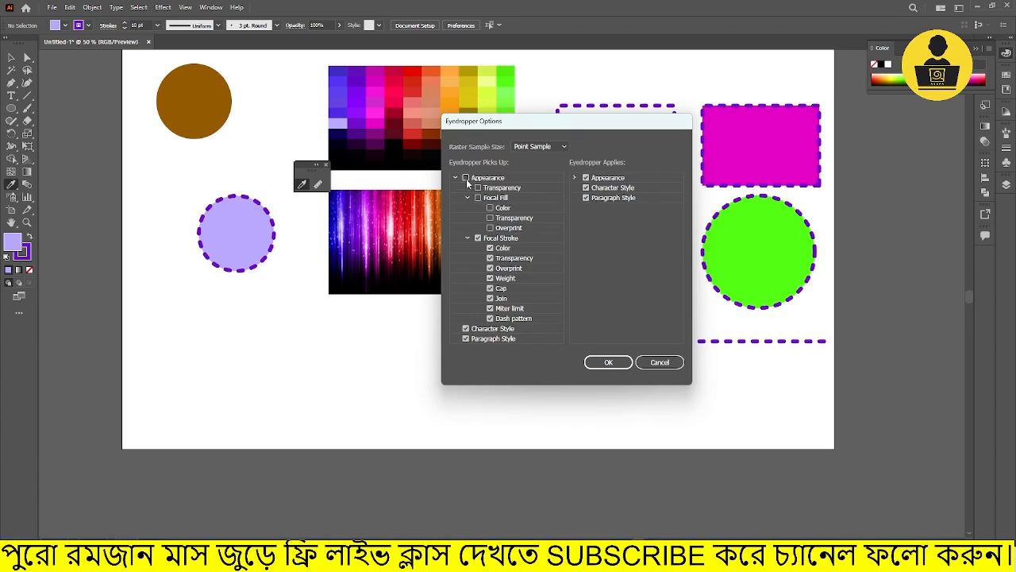
left_click(466, 178)
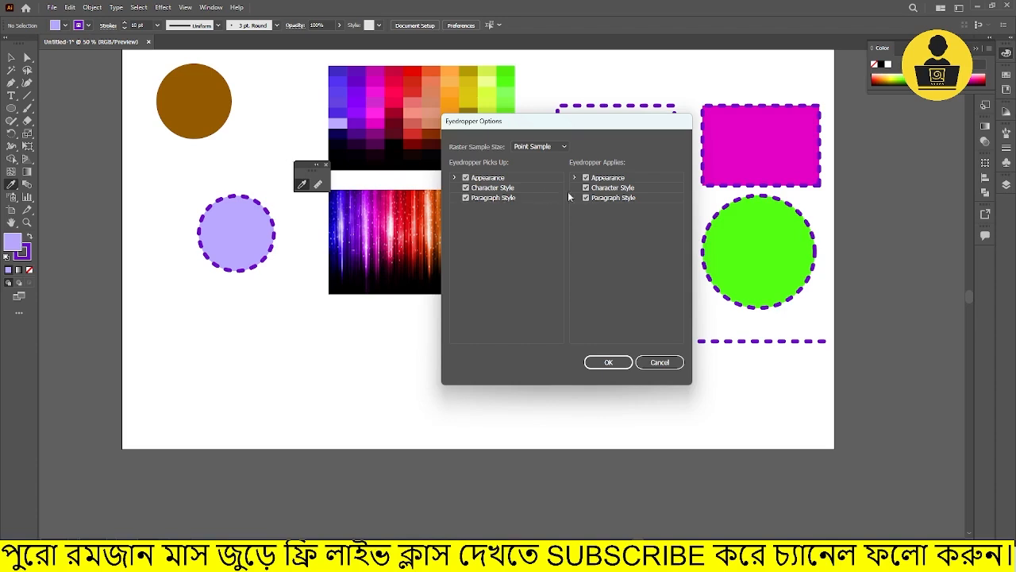
left_click(660, 362)
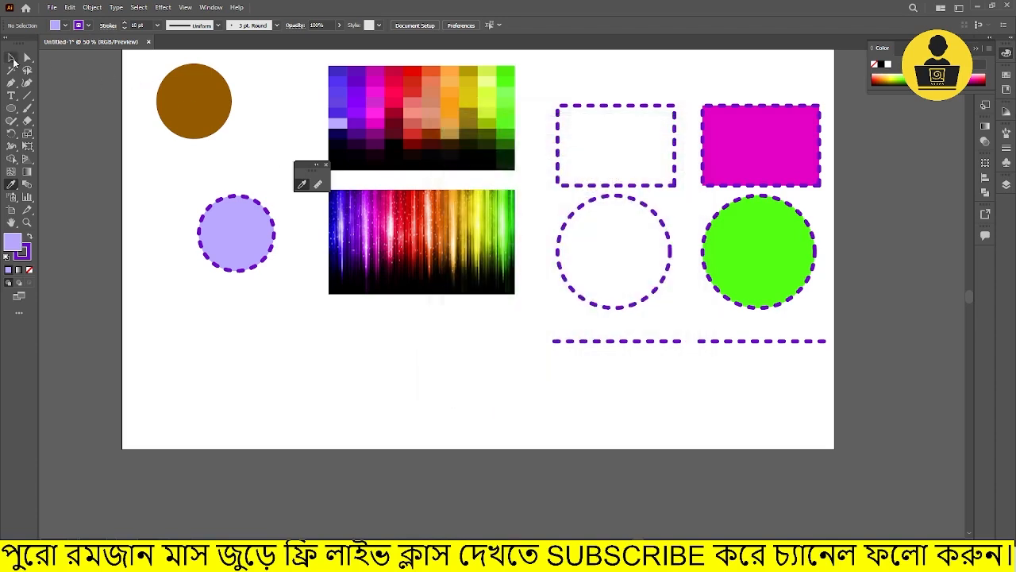
Step: Add a Lorem ipsum point text below the lavender circle and scale it to about 113 pt
left_click(11, 57)
left_click(11, 95)
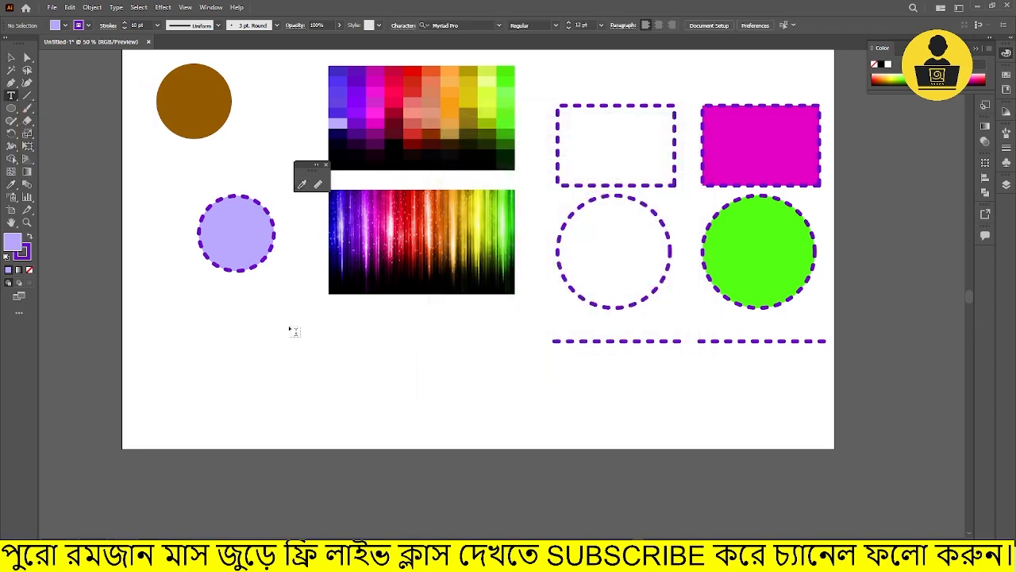
left_click(237, 339)
key("Escape")
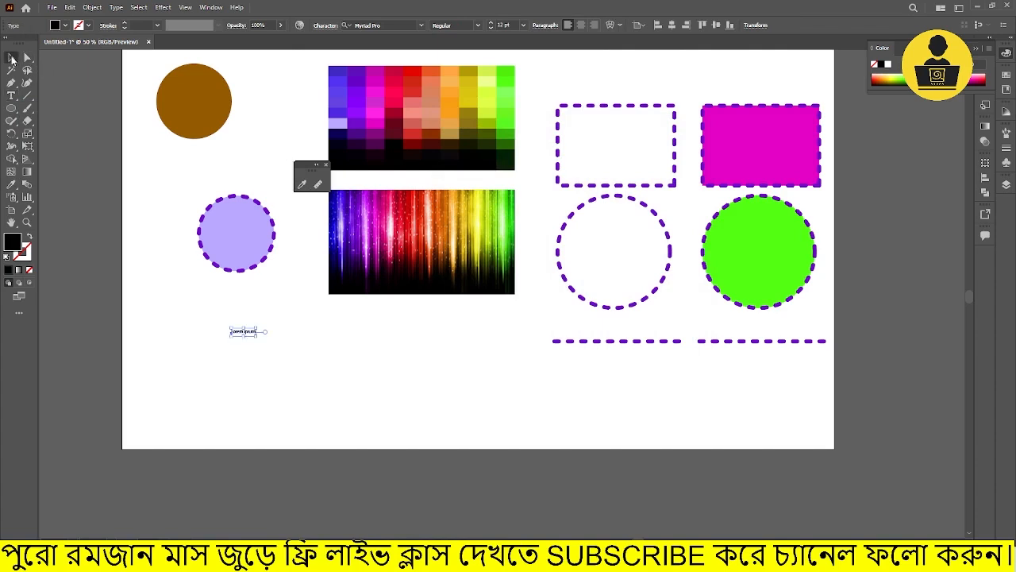
left_click_drag(256, 334, 414, 368)
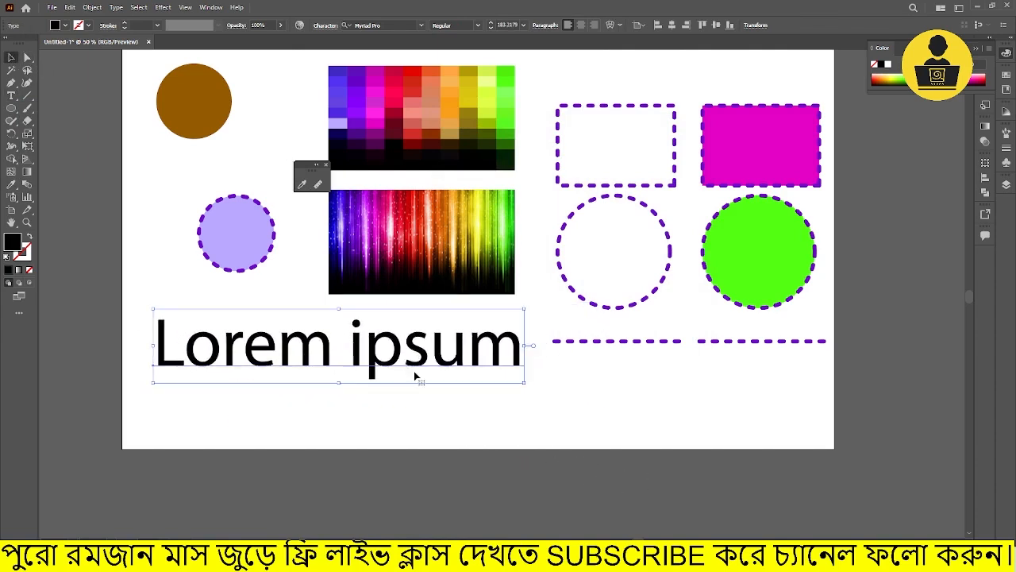
left_click_drag(525, 384, 383, 364)
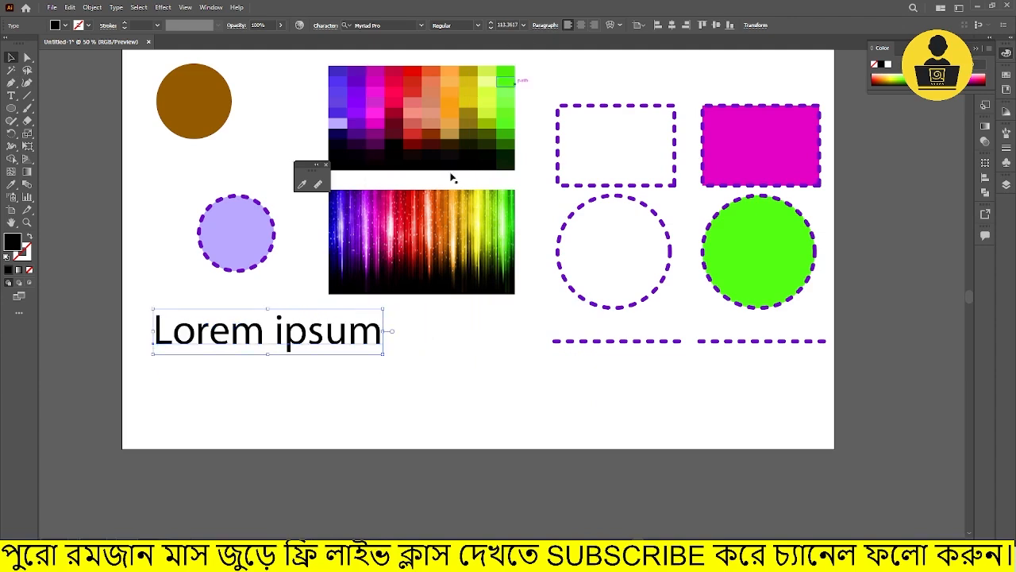
Step: Change the Lorem ipsum text's font to Bazinga! and enlarge it to about 138 pt
left_click(377, 24)
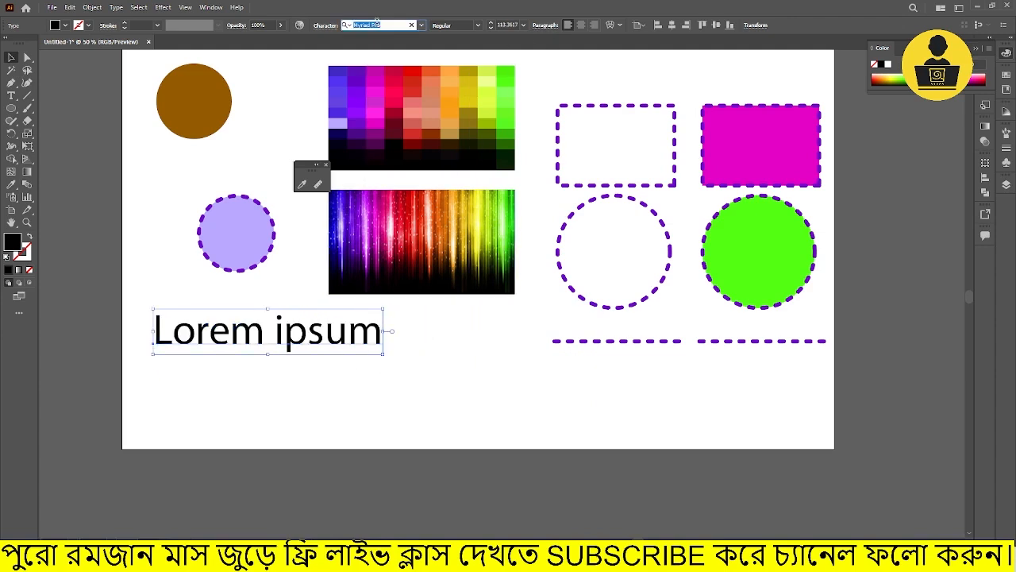
type("Beb")
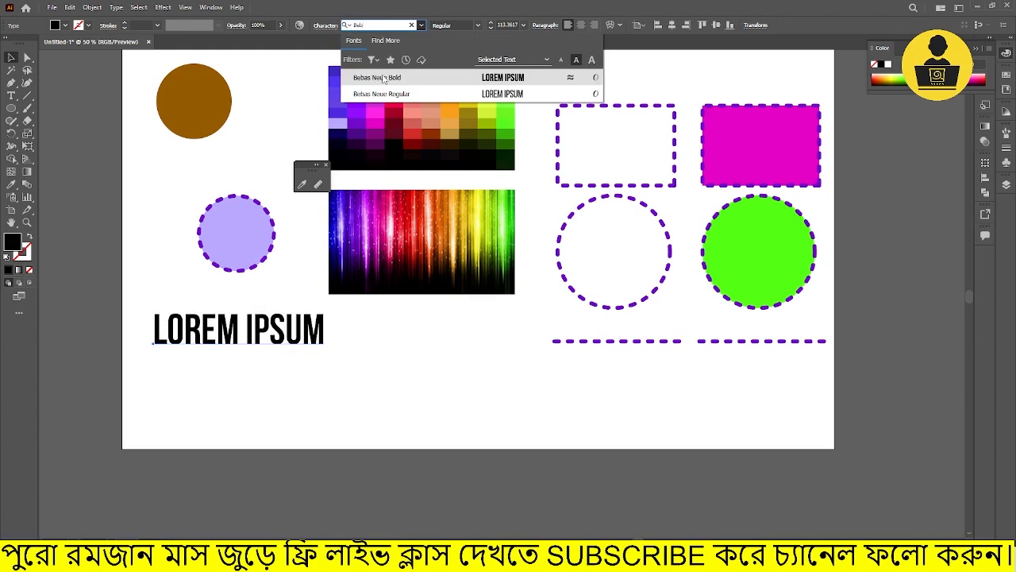
left_click(384, 78)
left_click(420, 26)
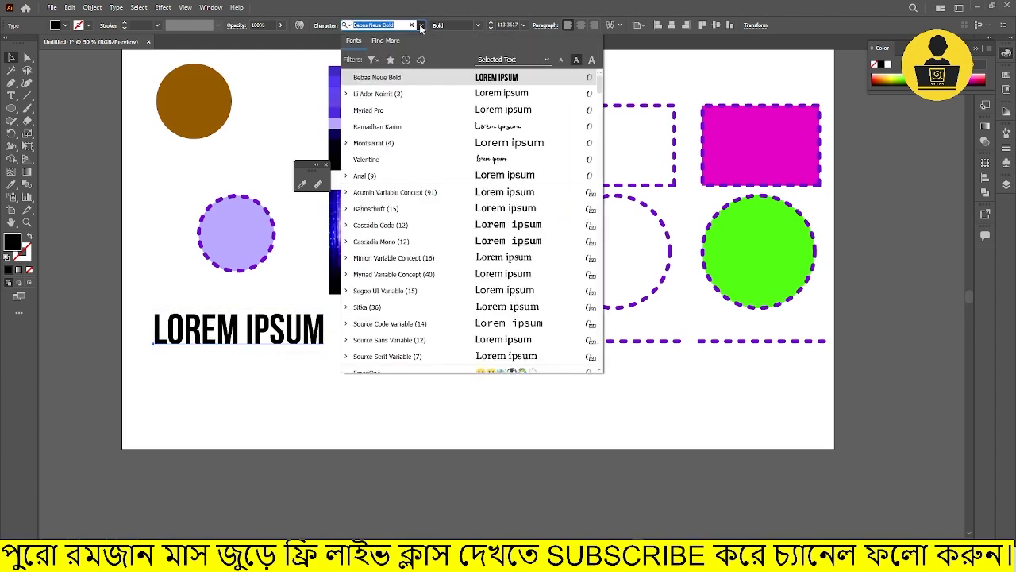
scroll(508, 216, "down", 5)
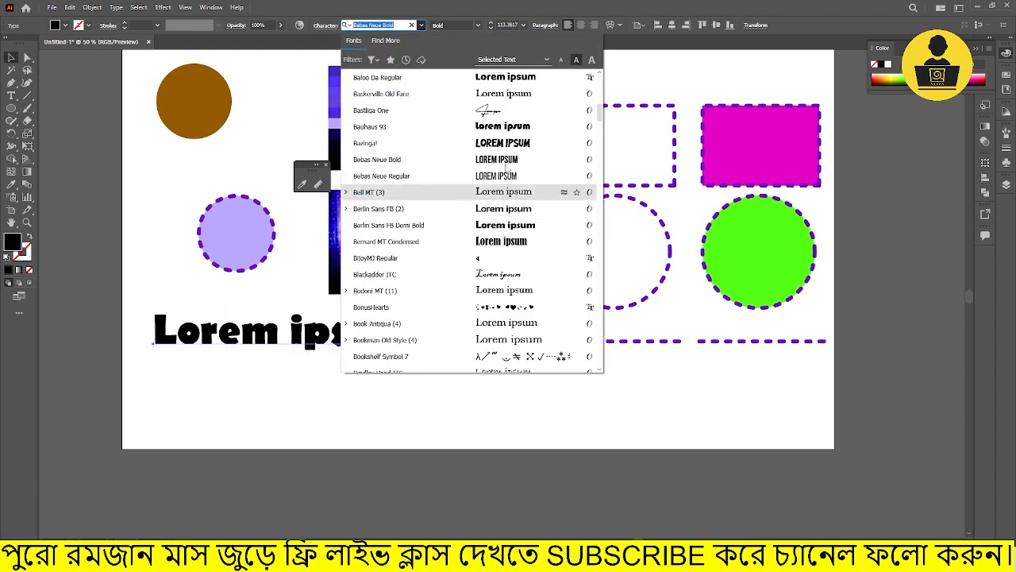
left_click(505, 145)
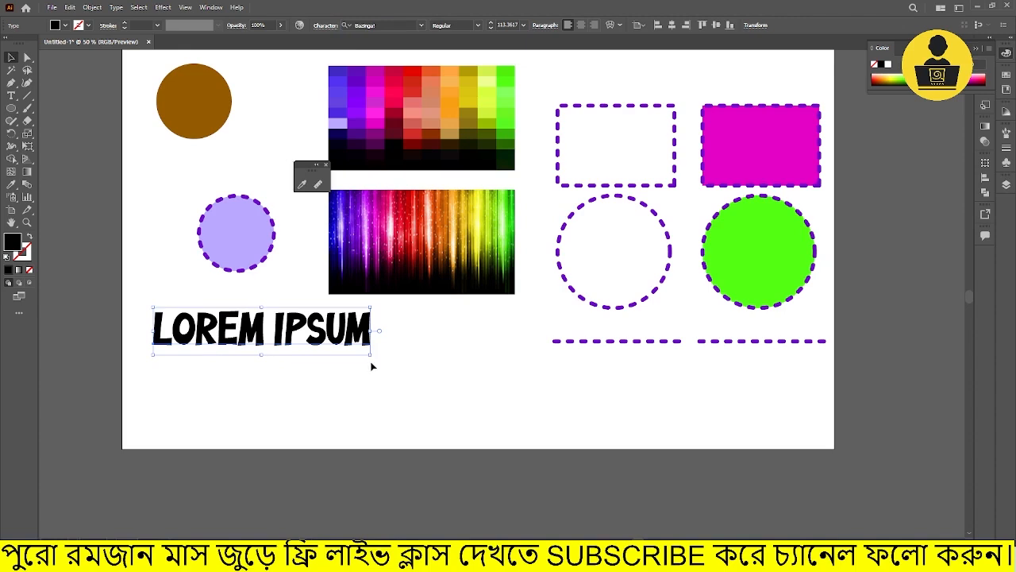
left_click_drag(369, 358, 419, 361)
Step: Try to color the Lorem ipsum text by sampling the mosaic's first column with the Eyedropper
key("i")
left_click(342, 118)
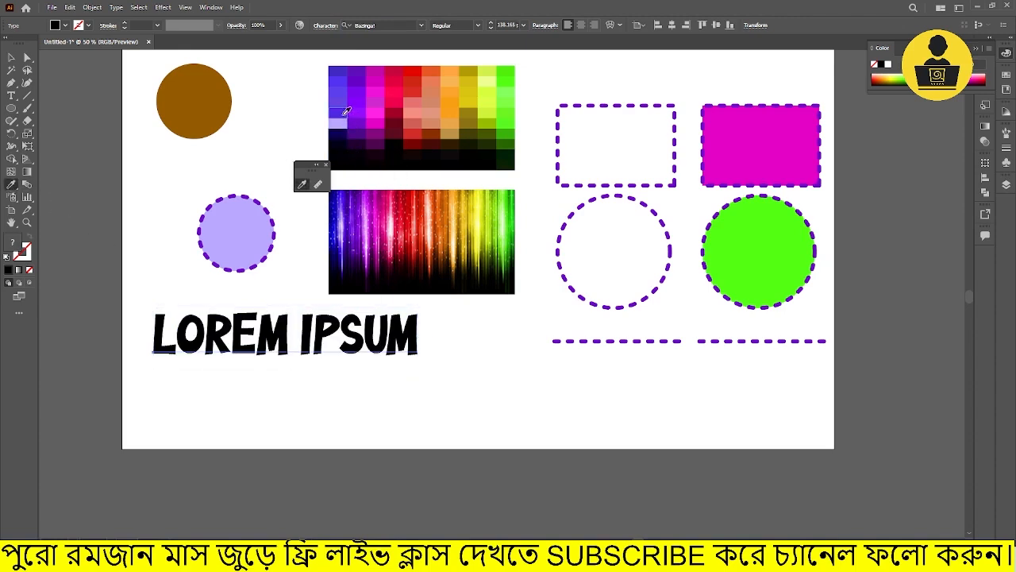
left_click(11, 58)
left_click(338, 401)
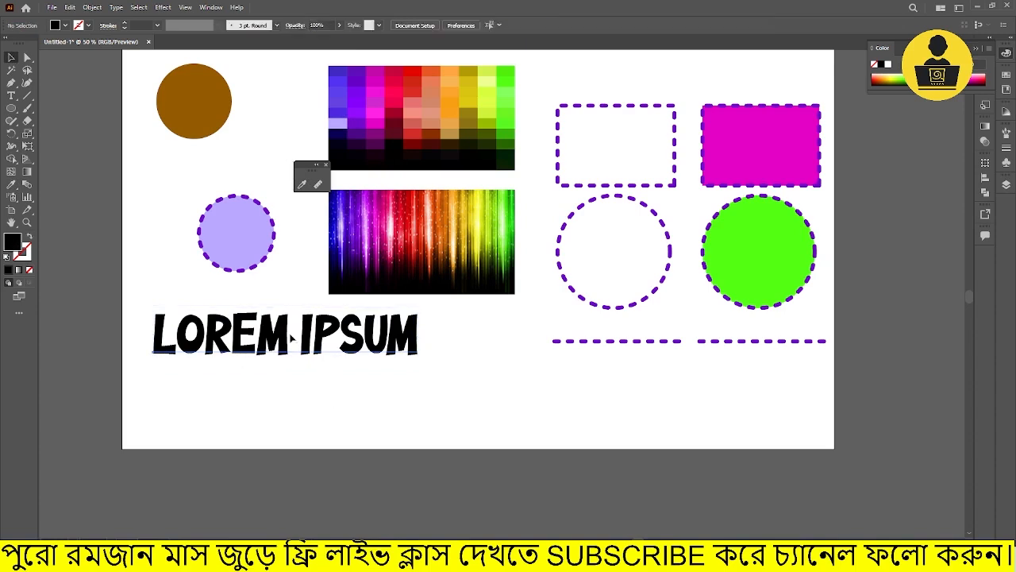
Step: Fill the Lorem ipsum text with dark blue and move it slightly down and to the left
left_click(308, 343)
double_click(12, 242)
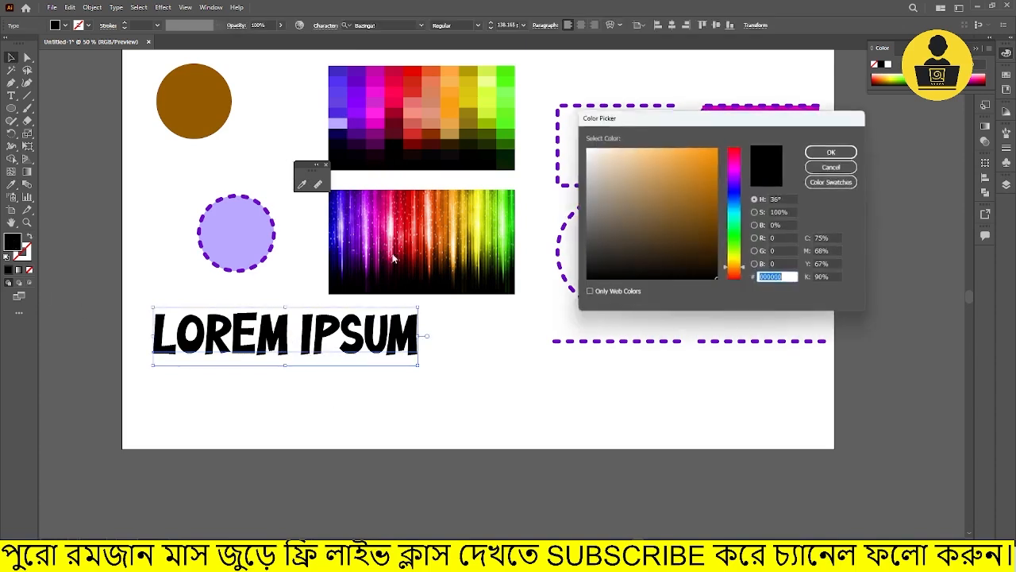
left_click_drag(735, 270, 699, 186)
left_click(834, 151)
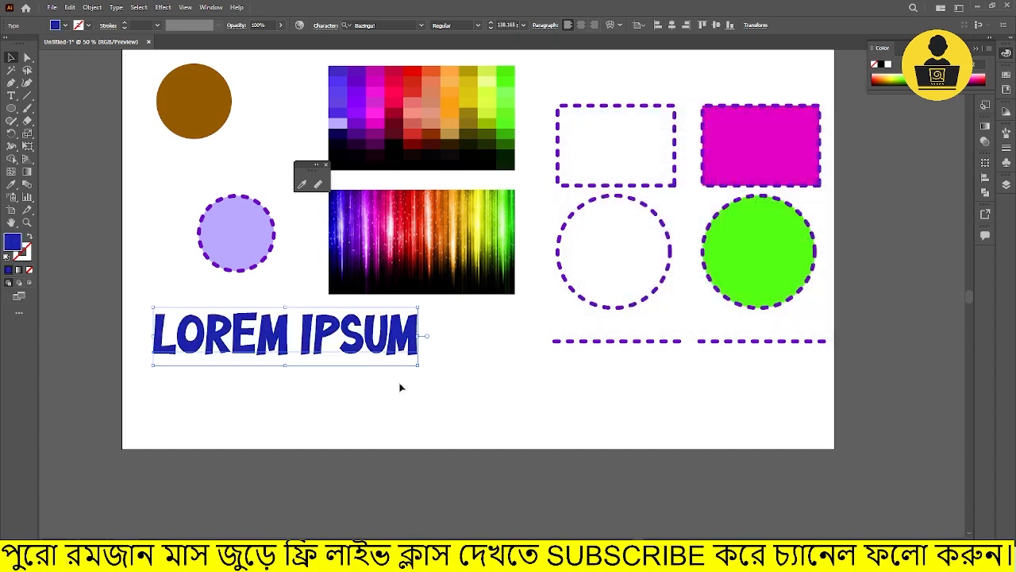
left_click(386, 402)
left_click_drag(355, 348, 348, 359)
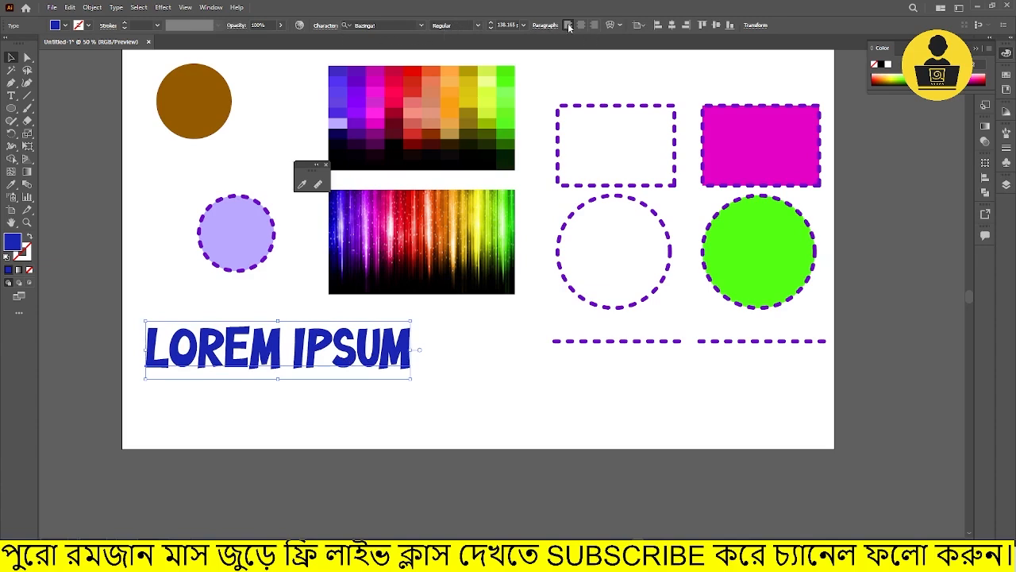
Step: Add a second Lorem ipsum text below and to the right of the blue one, in Myriad Pro at 72 pt
left_click(521, 319)
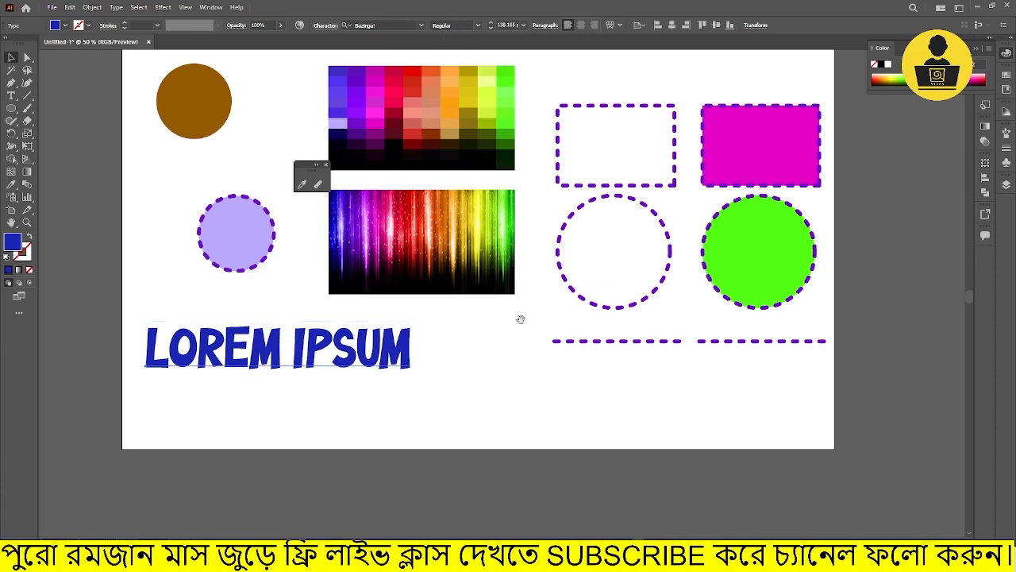
left_click_drag(521, 319, 498, 308)
left_click_drag(11, 95, 35, 97)
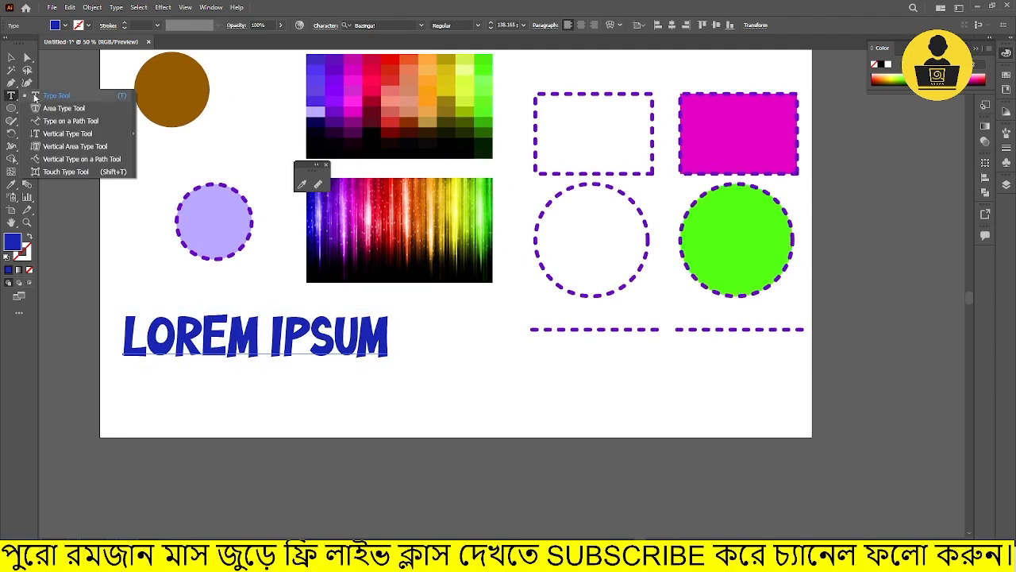
left_click(11, 57)
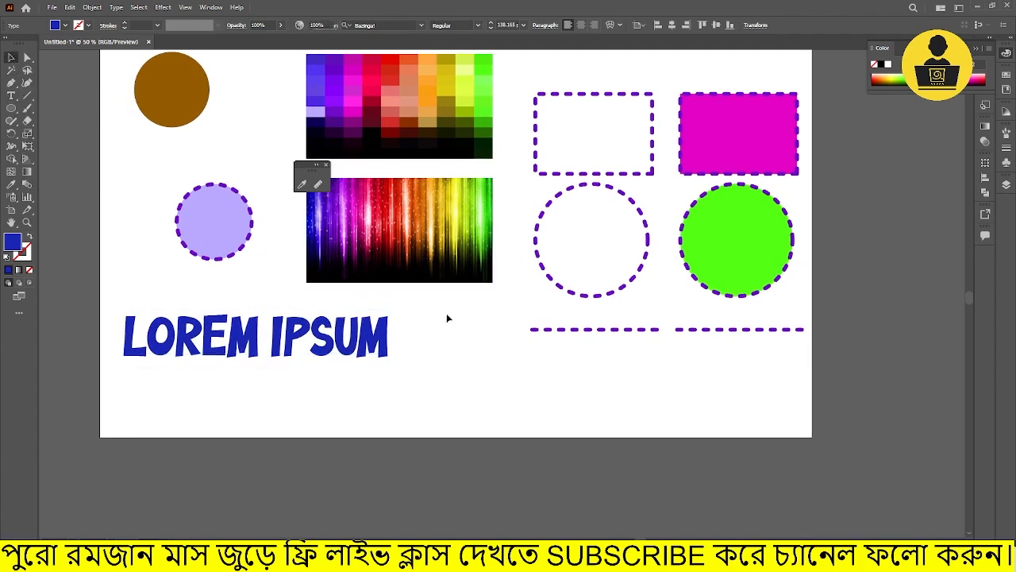
key("t")
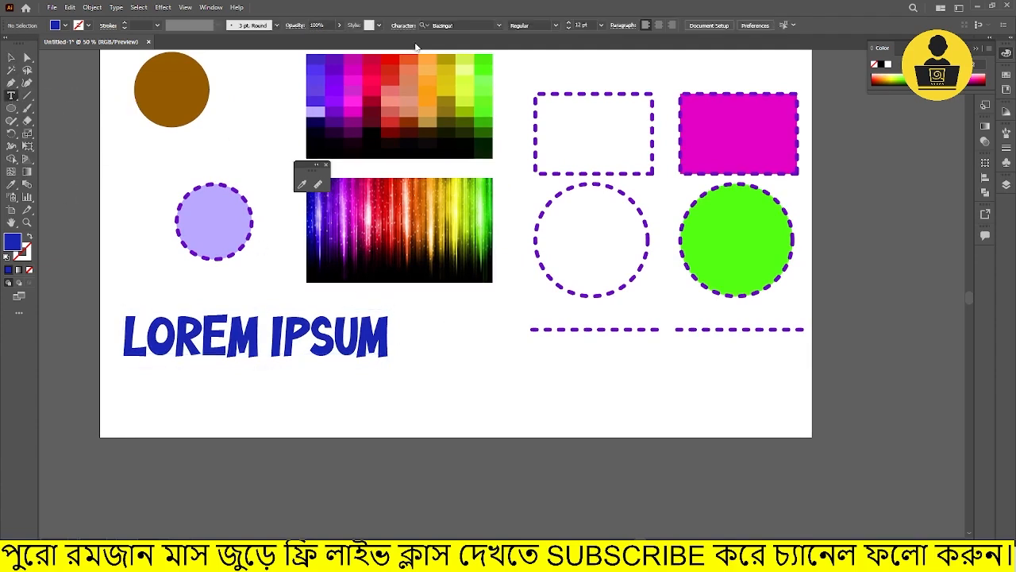
left_click(498, 26)
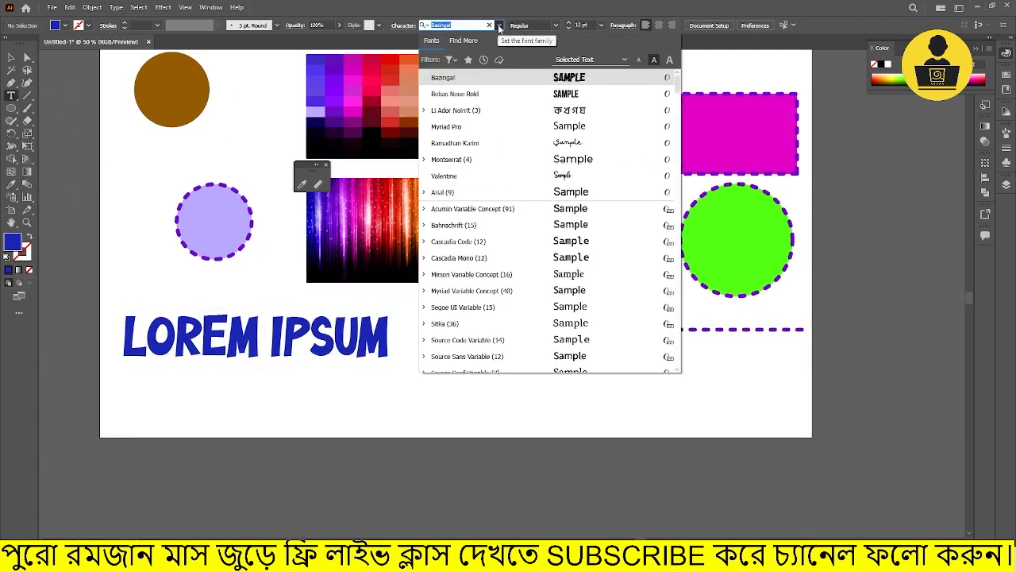
left_click(503, 131)
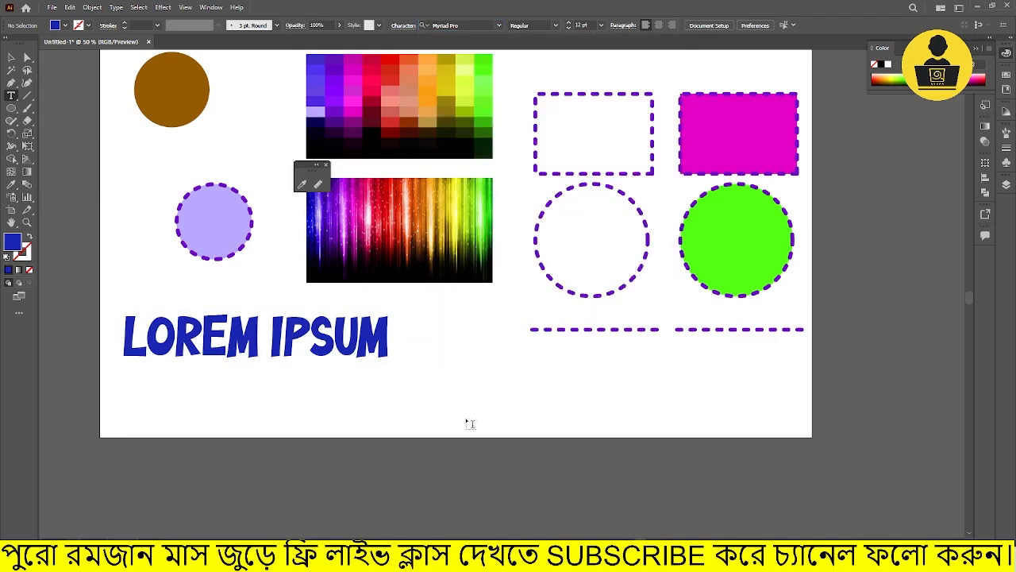
left_click(481, 397)
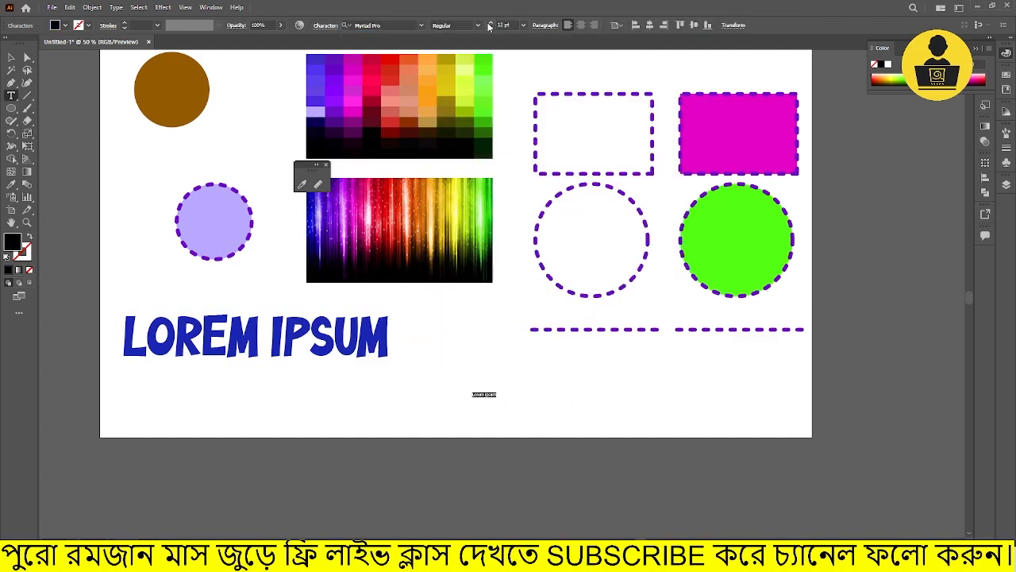
left_click(523, 26)
left_click(540, 216)
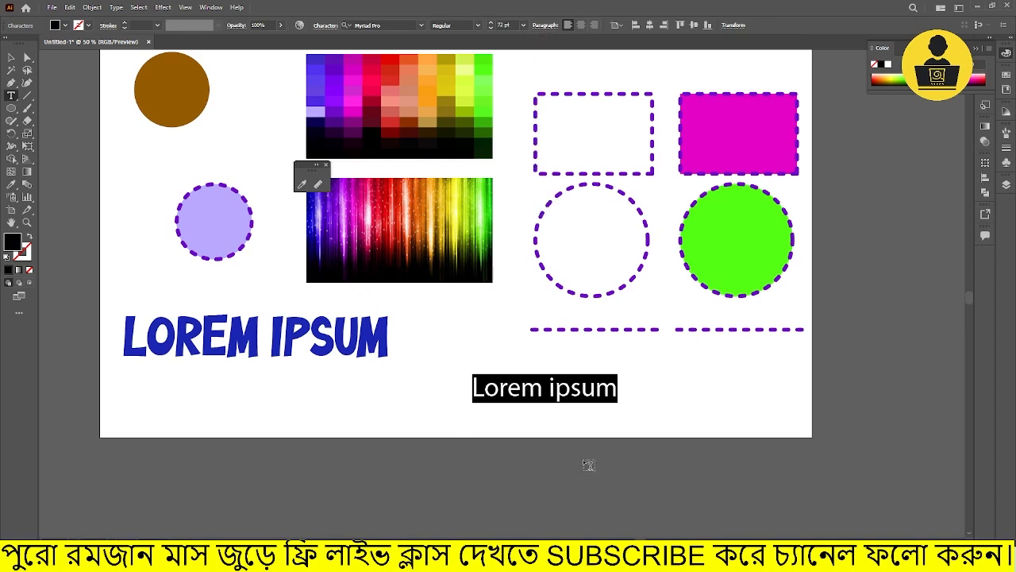
Step: Replace the selected placeholder text with "This is Eyedropper Tool"
type("T")
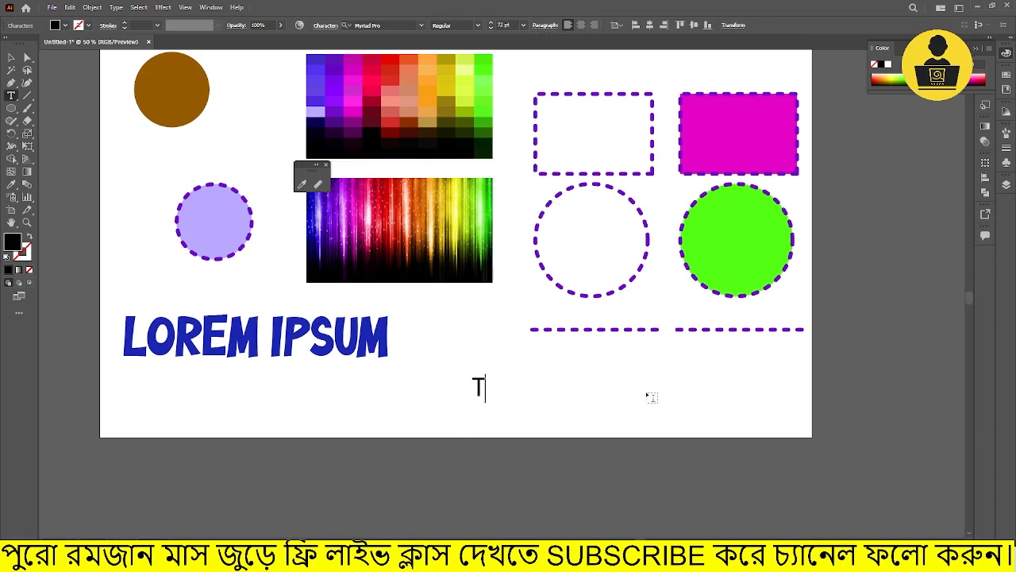
type("his is T")
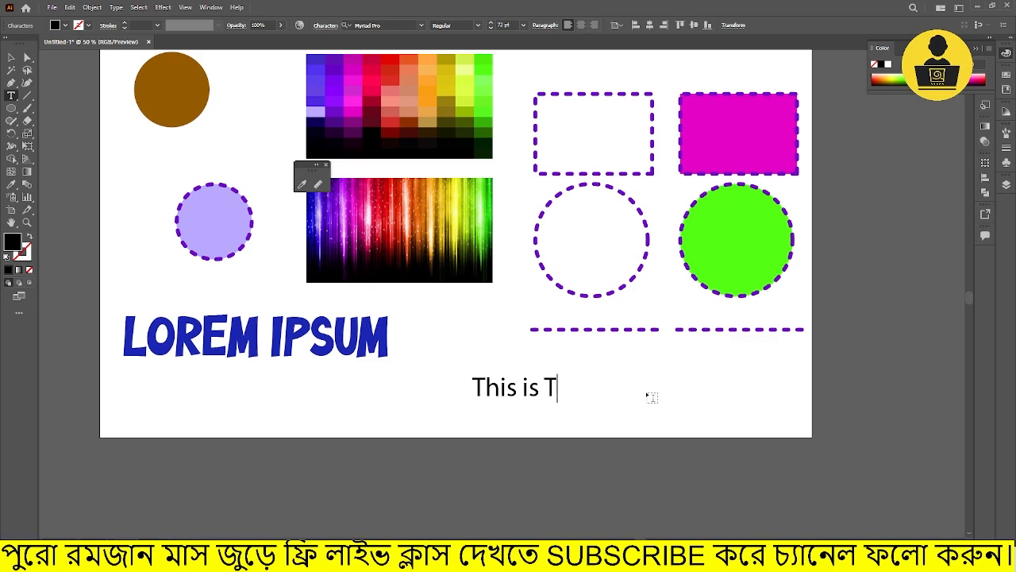
key("BackSpace")
type("Eyedropper")
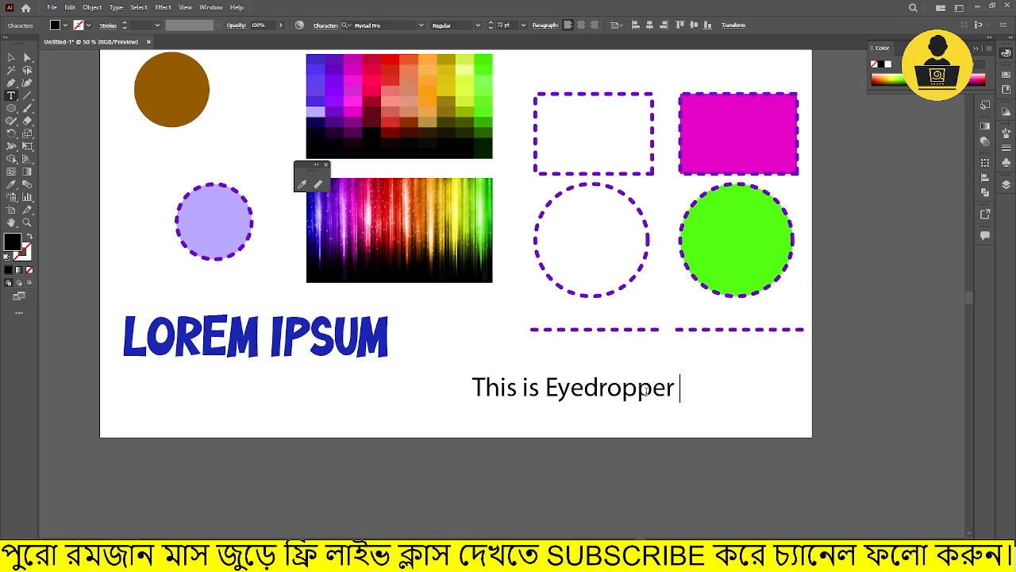
type(" Tools")
key("BackSpace")
Step: Examine the Character Style and Paragraph Style settings in the Eyedropper options, leaving them unedited
left_click(301, 185)
double_click(301, 185)
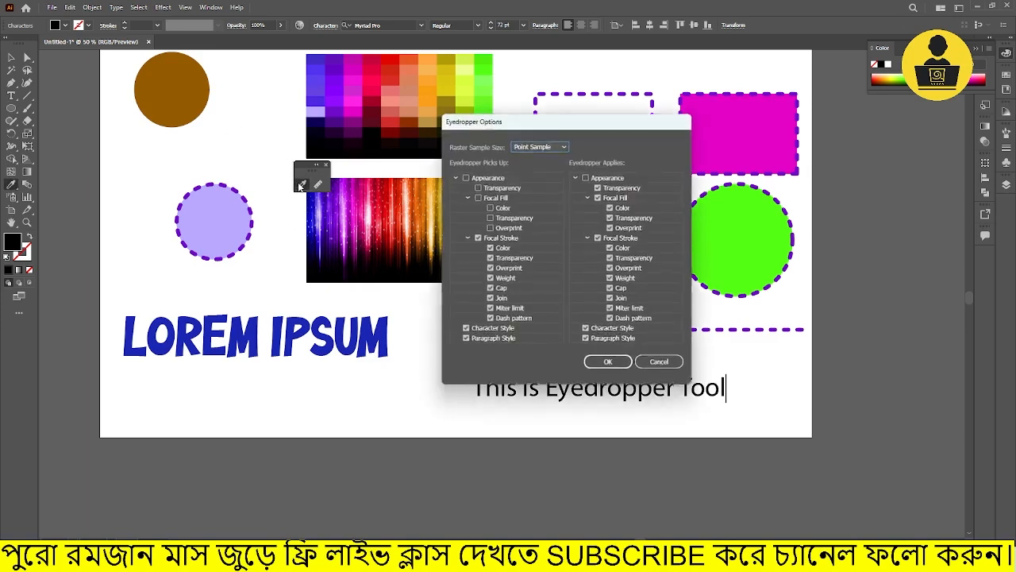
left_click_drag(548, 133, 754, 101)
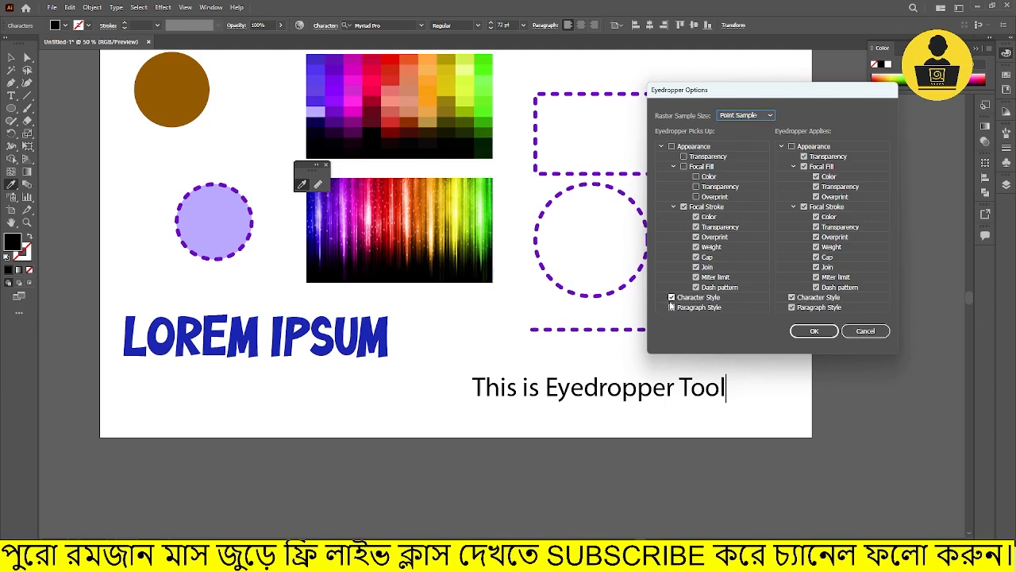
left_click(866, 331)
Step: Move the "This is Eyedropper Tool" text under LOREM IPSUM and place a copy of it below the dashed lines
left_click(11, 58)
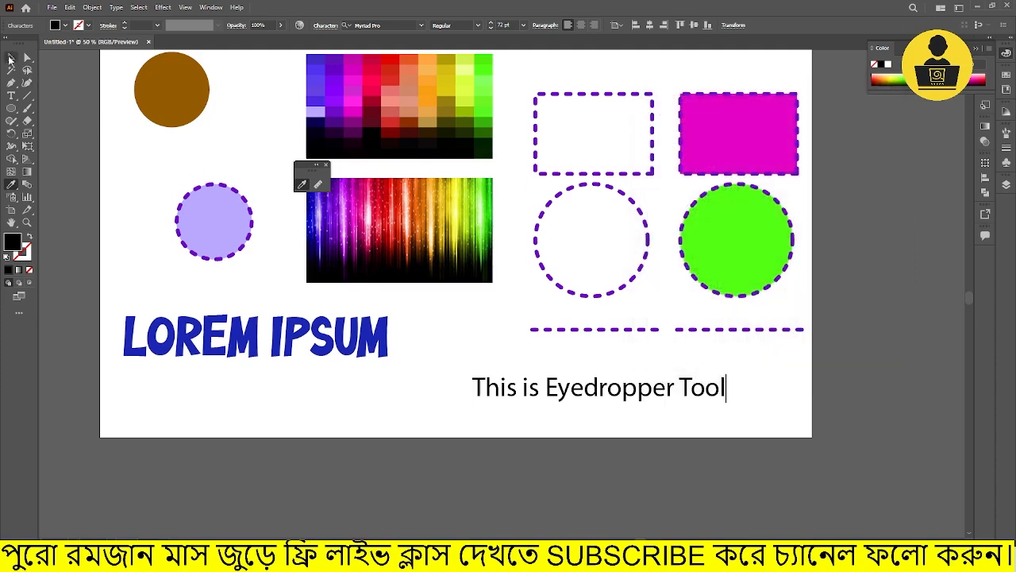
left_click(599, 388)
scroll(360, 293, "down", 1)
left_click_drag(530, 356, 299, 359)
left_click(550, 355)
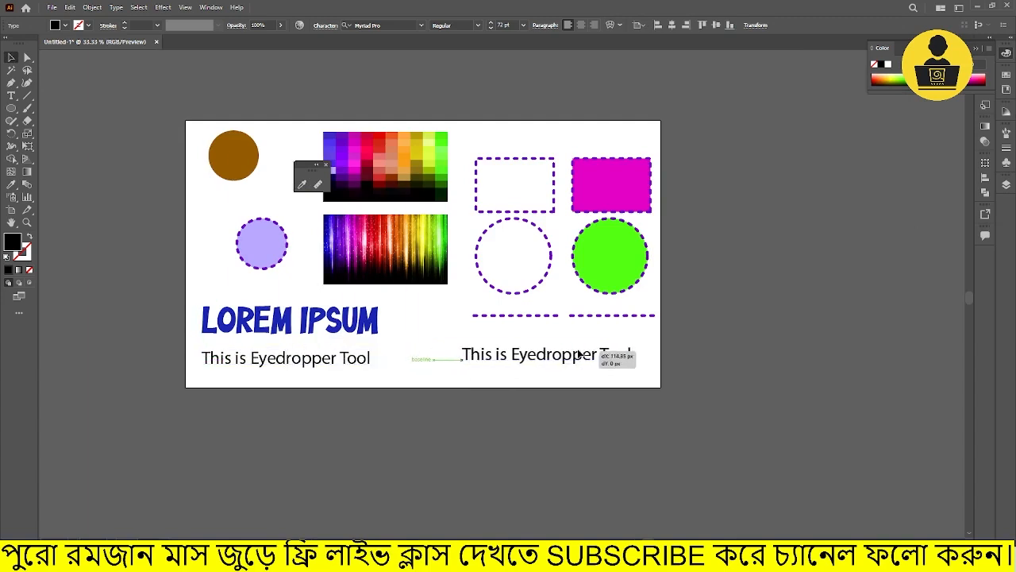
scroll(500, 353, "up", 1)
left_click_drag(317, 324, 407, 311)
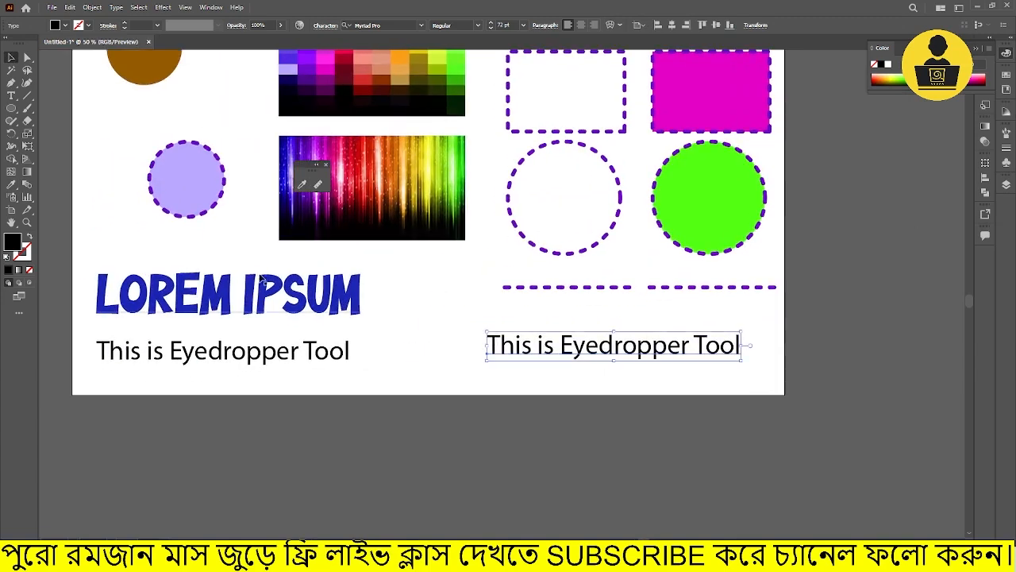
Step: Copy the blue LOREM IPSUM text's color, font and size to the text below the dashed lines with the Eyedropper
left_click(11, 184)
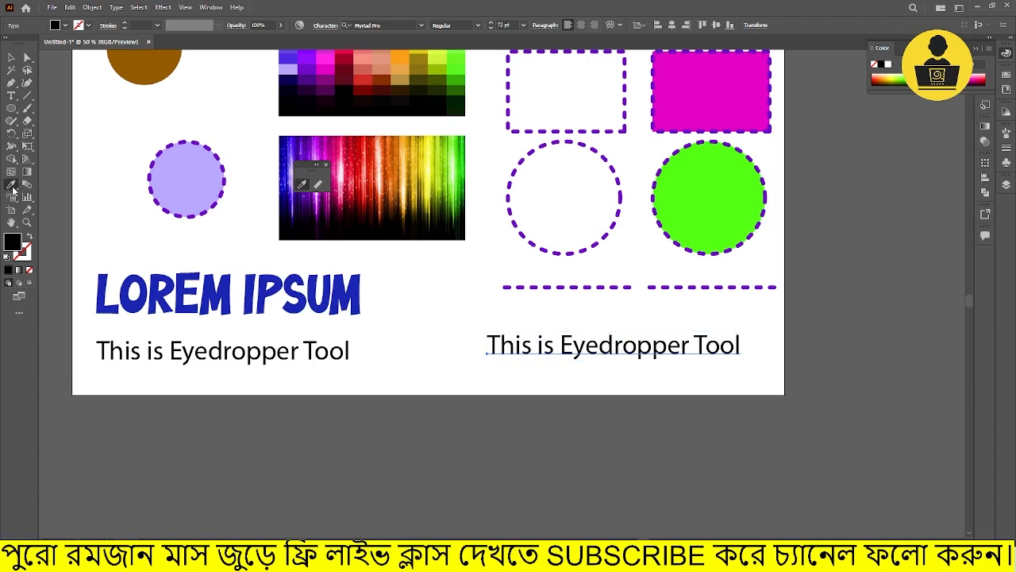
left_click(259, 299)
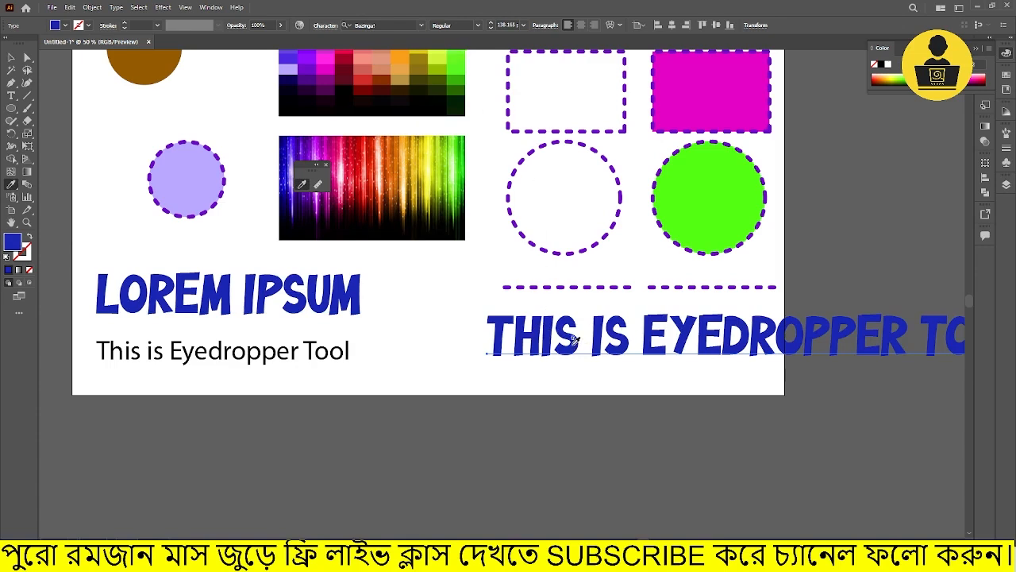
key("v")
left_click(573, 340)
Step: Set the Eyedropper to pick up Appearance but not Character Style or Paragraph Style
double_click(303, 185)
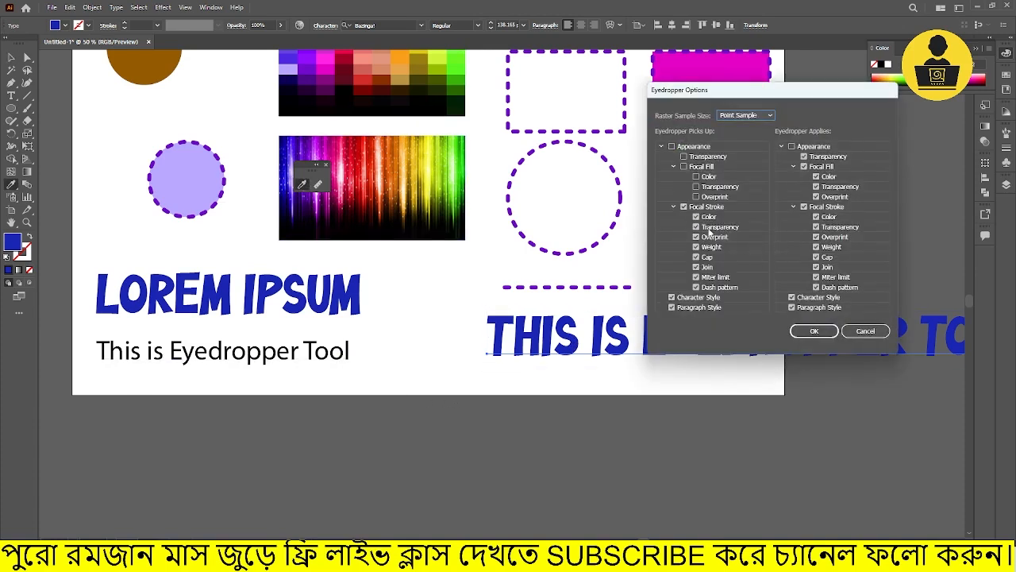
left_click(660, 146)
left_click(672, 147)
left_click(671, 156)
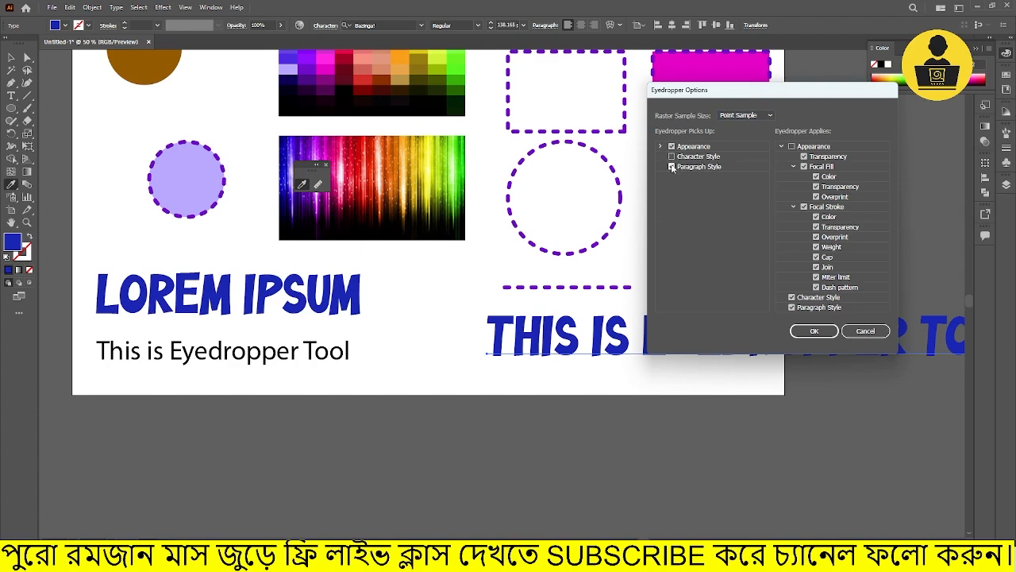
left_click(814, 330)
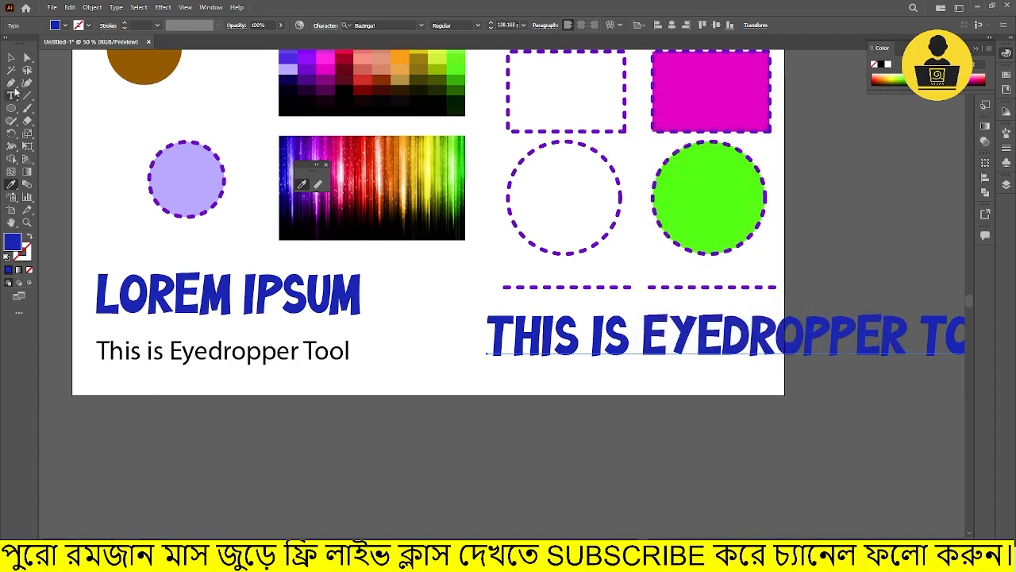
Step: Apply only the LOREM IPSUM text's blue color to the black text beneath it with the Eyedropper
left_click(11, 57)
left_click(231, 361)
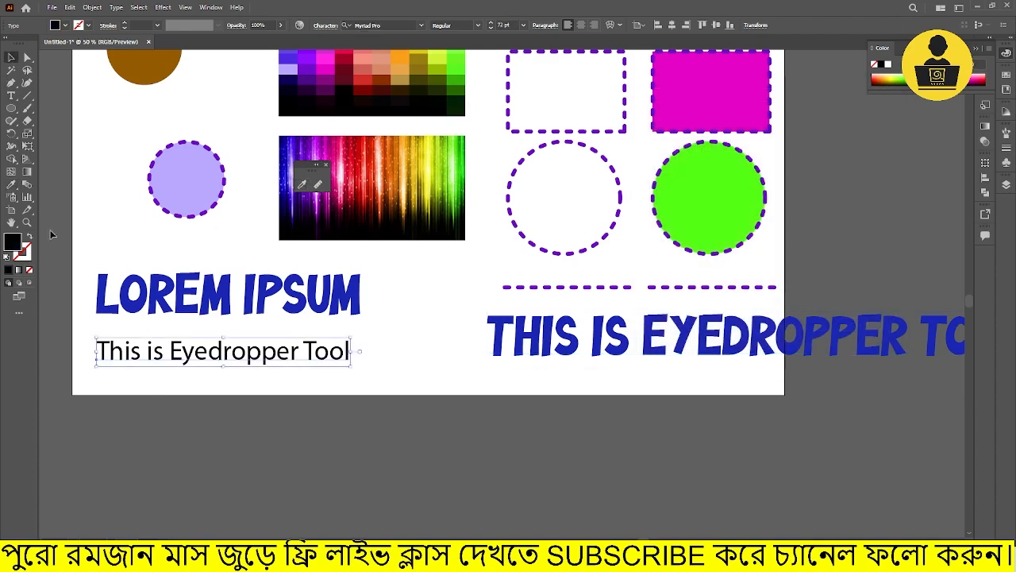
left_click(16, 187)
left_click(129, 278)
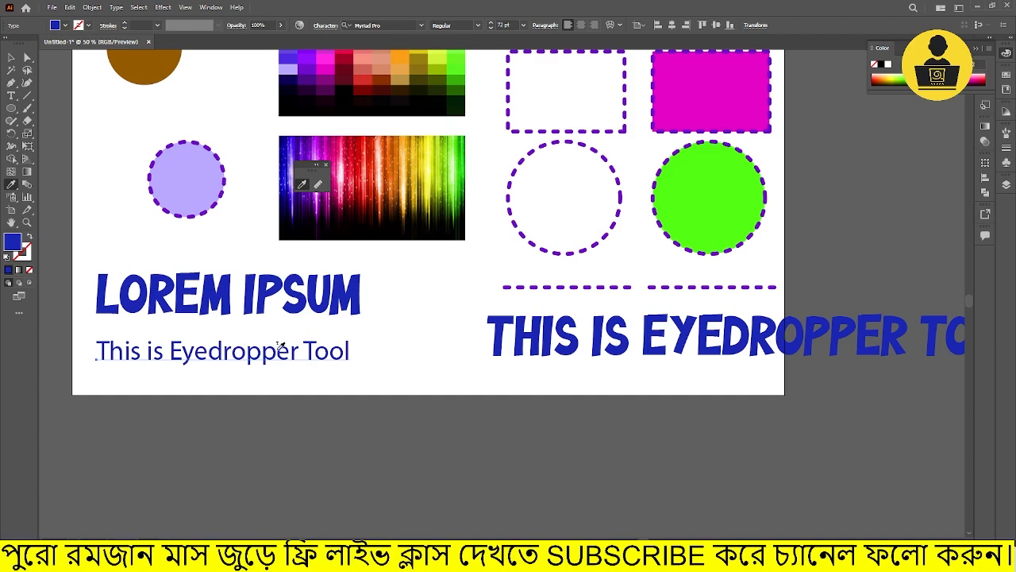
Step: Reopen the Eyedropper options and examine the appearance, character style and paragraph style attributes it picks up and applies
double_click(301, 184)
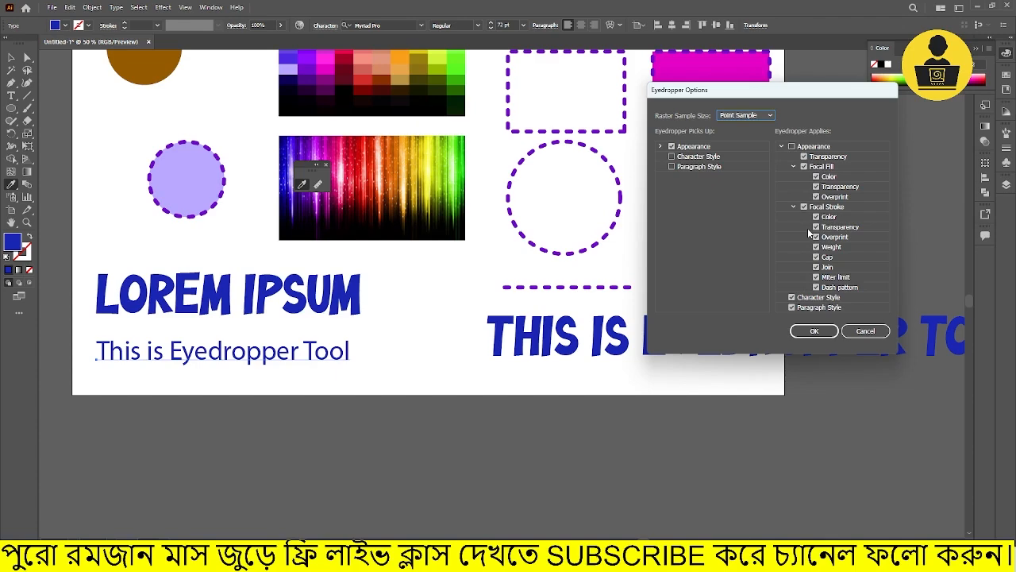
left_click_drag(716, 94, 575, 115)
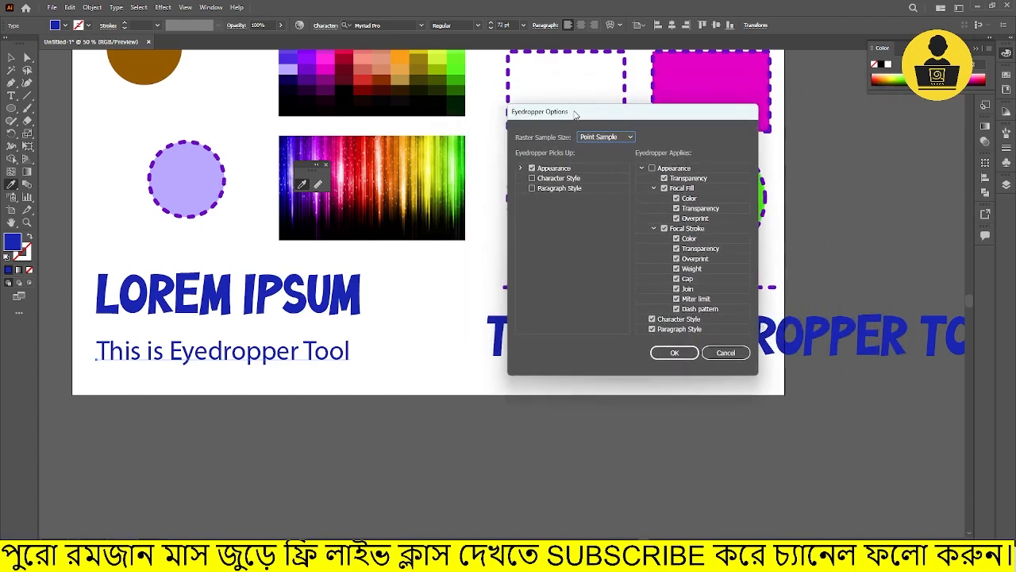
left_click(531, 179)
left_click(522, 168)
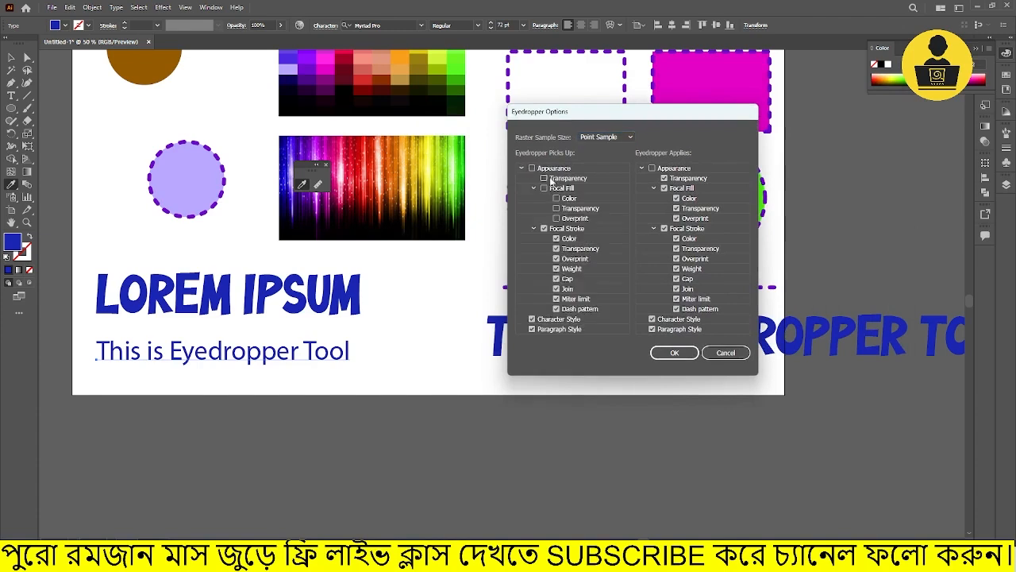
left_click(543, 178)
left_click(544, 189)
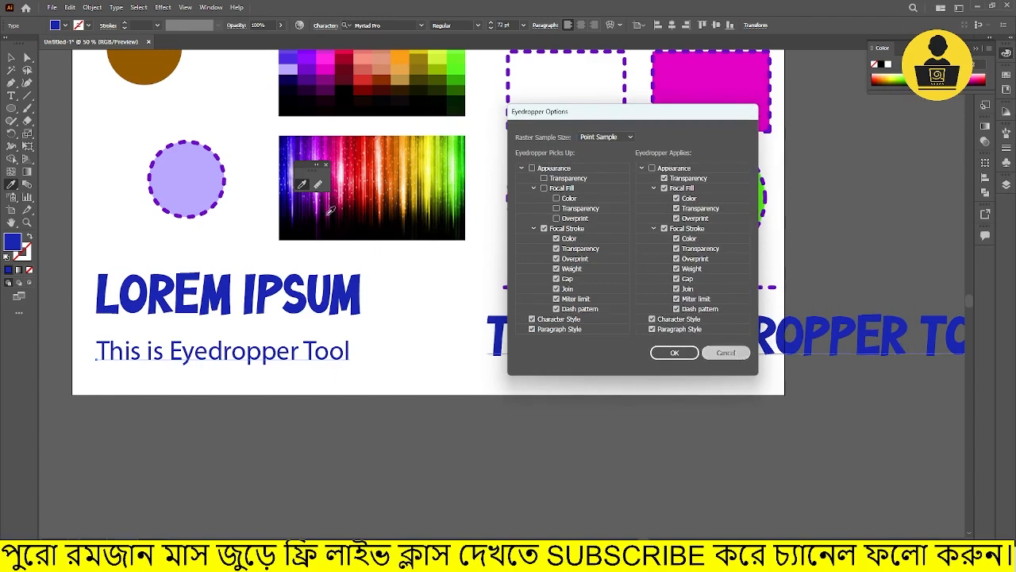
key("Return")
Step: Move the large blue "This is Eyedropper Tool" text off the artboard, to the empty canvas at its upper right
left_click(11, 57)
key("ctrl+minus")
left_click(749, 220)
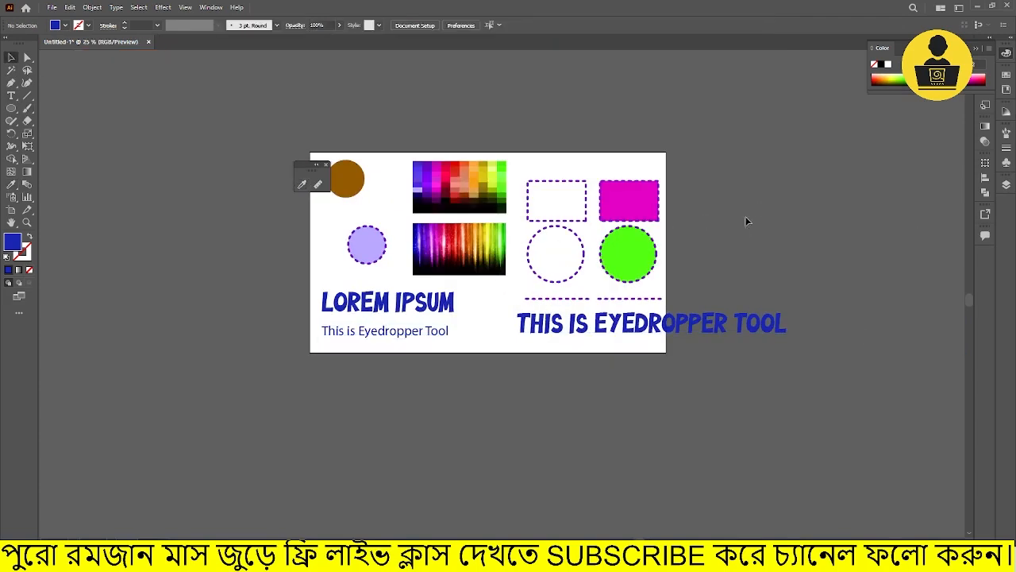
left_click_drag(716, 204, 465, 177)
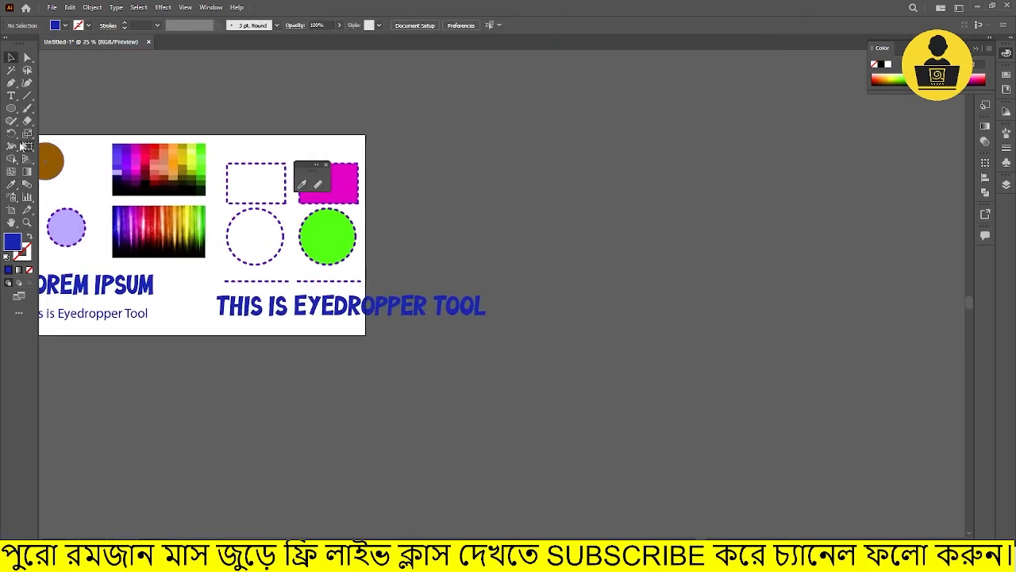
left_click(12, 96)
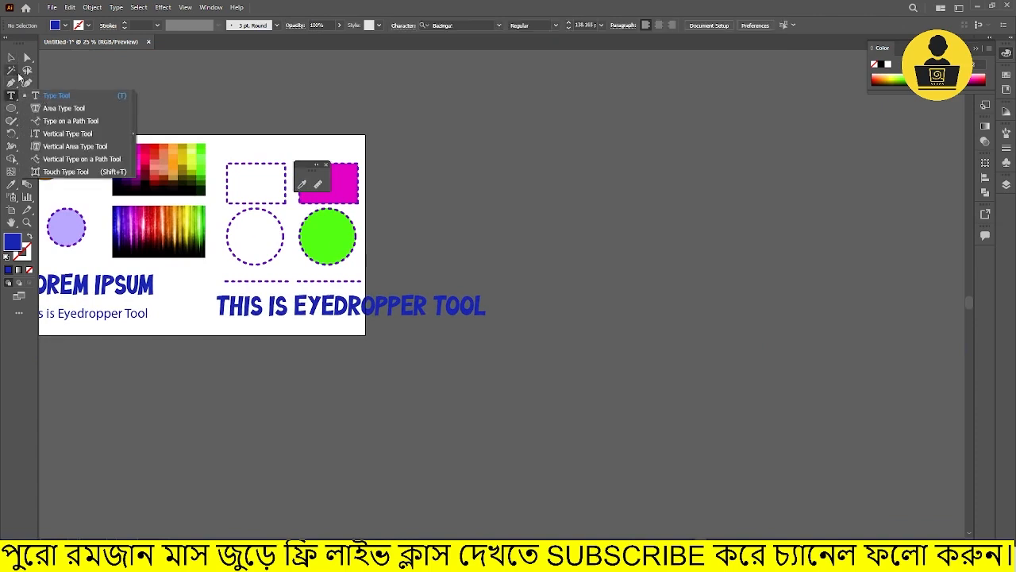
left_click(11, 57)
left_click_drag(402, 310, 619, 163)
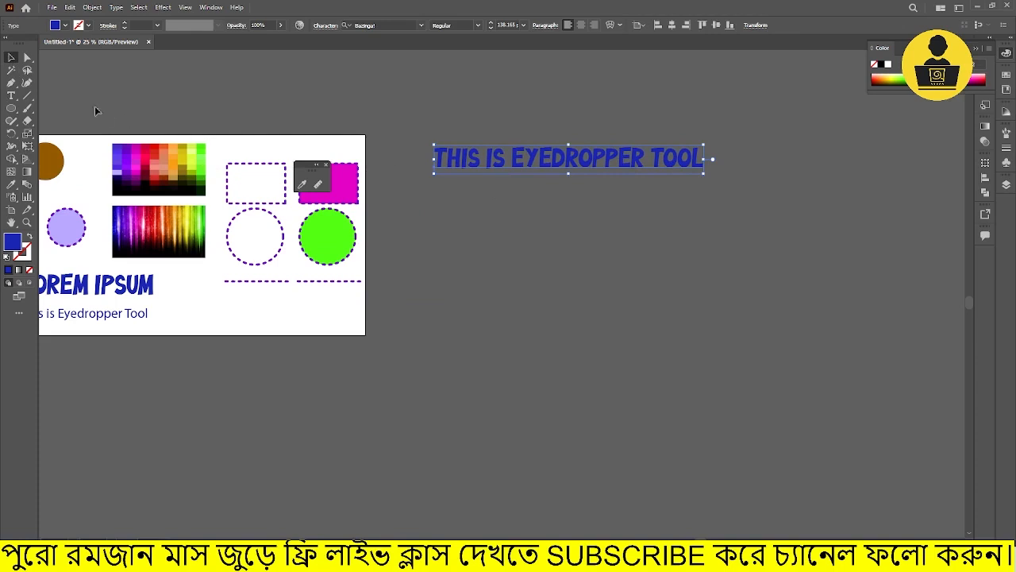
Step: Add a Lorem ipsum area text directly below the moved heading, matching its width, and reduce the size to 81 pt
left_click(11, 98)
left_click_drag(434, 181, 695, 281)
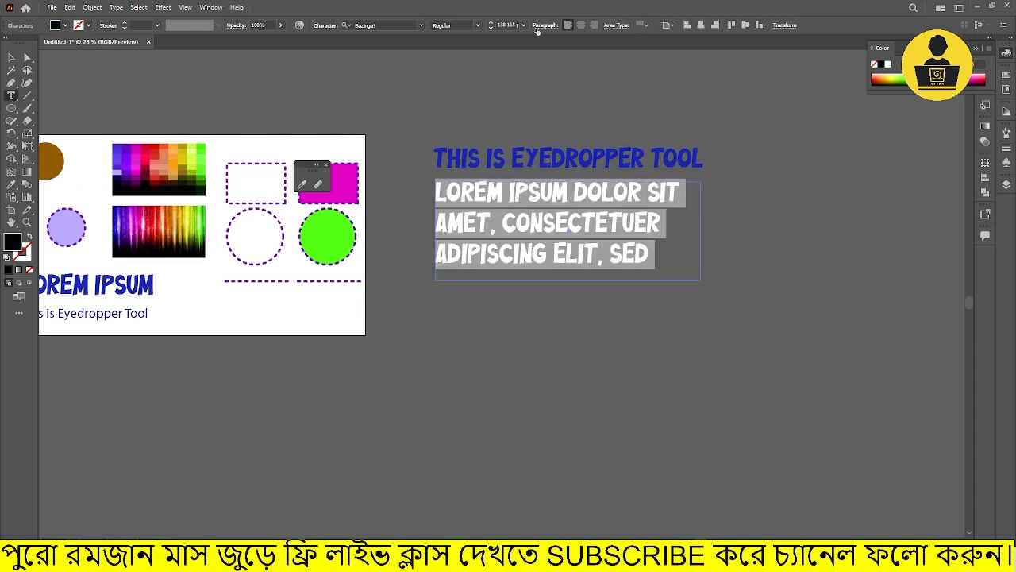
left_click(490, 28)
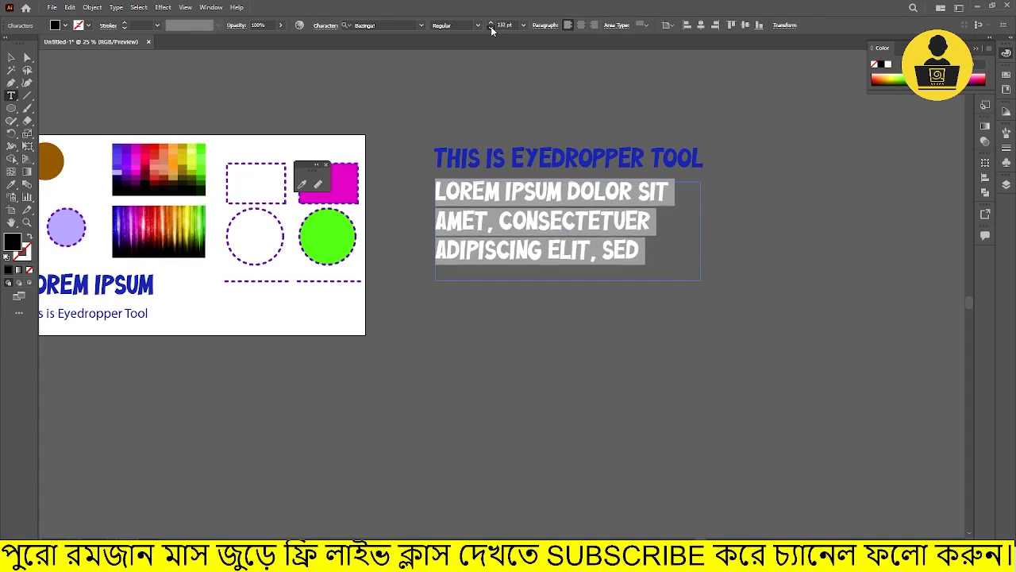
left_click(491, 28)
left_click(491, 27)
left_click(491, 28)
left_click(490, 27)
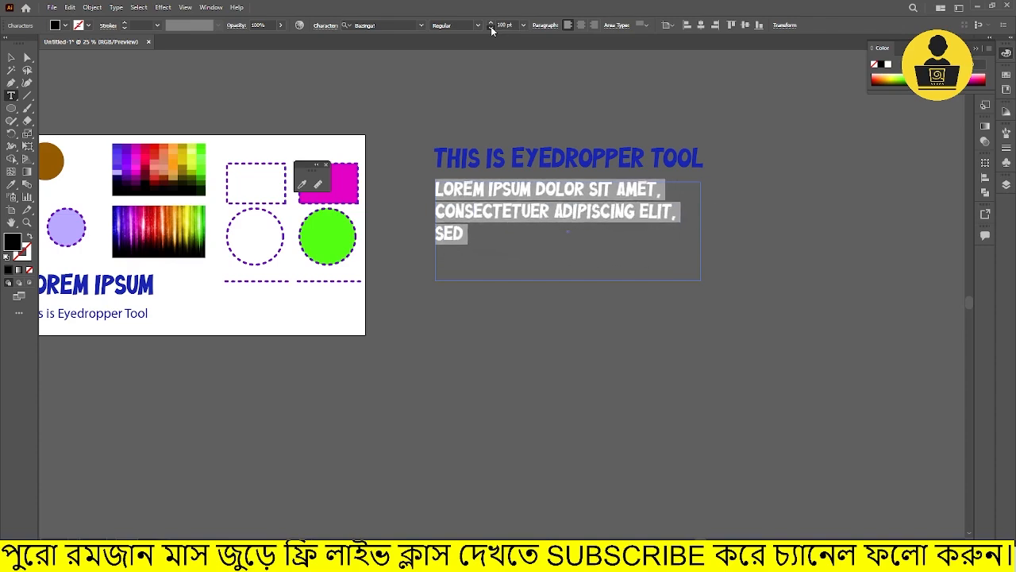
left_click(490, 28)
left_click(491, 28)
left_click(491, 28)
Step: Set the Lorem ipsum paragraph's font to Arial Regular and shorten its text frame around the two lines
left_click(397, 25)
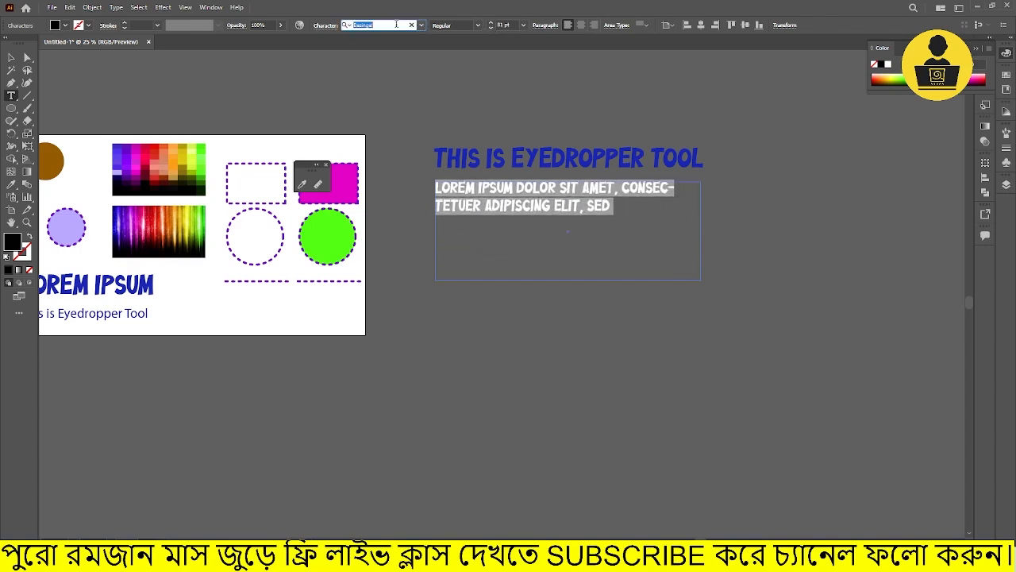
type("arial")
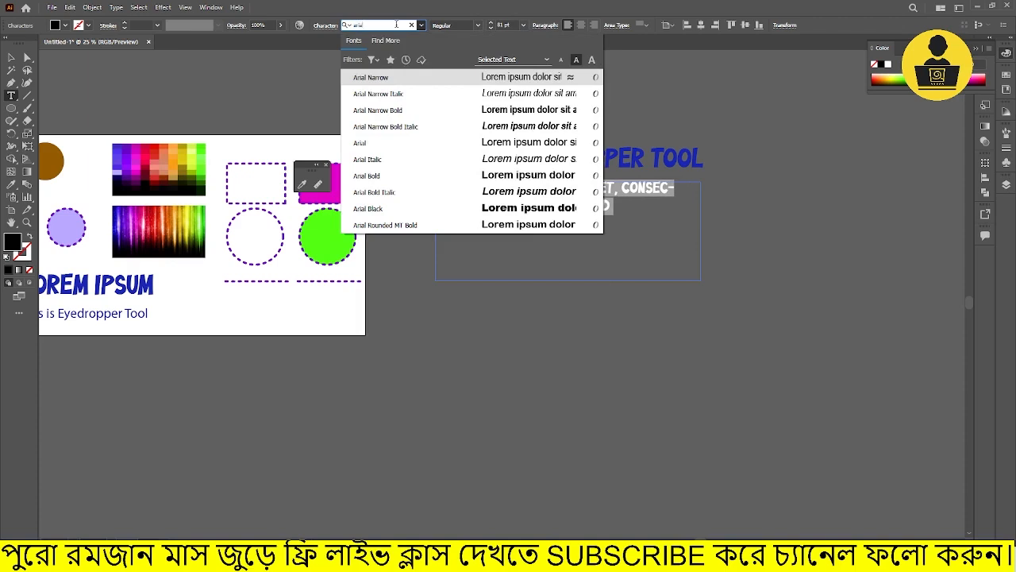
left_click(373, 147)
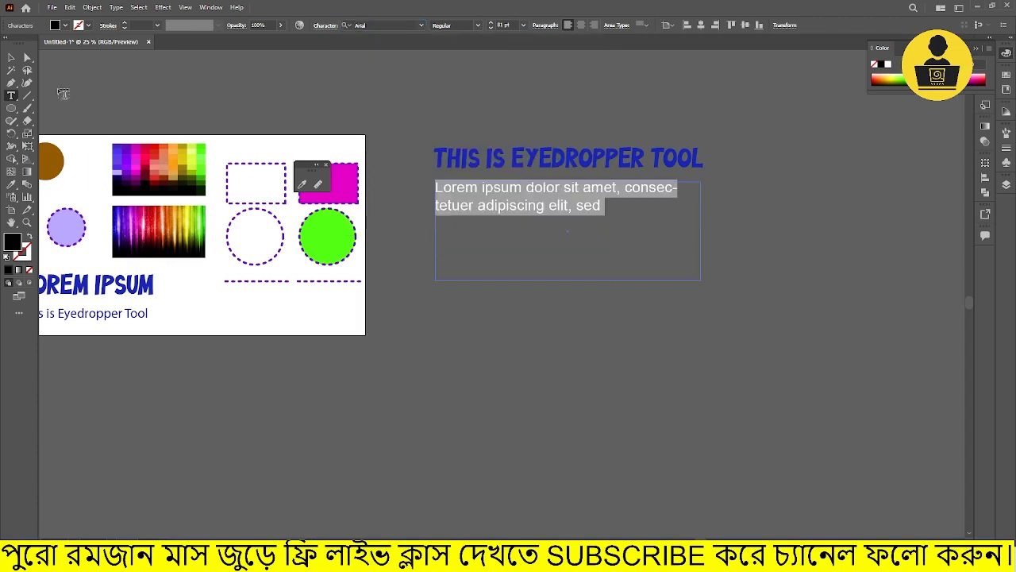
left_click(12, 57)
left_click_drag(568, 283, 556, 220)
left_click(574, 286)
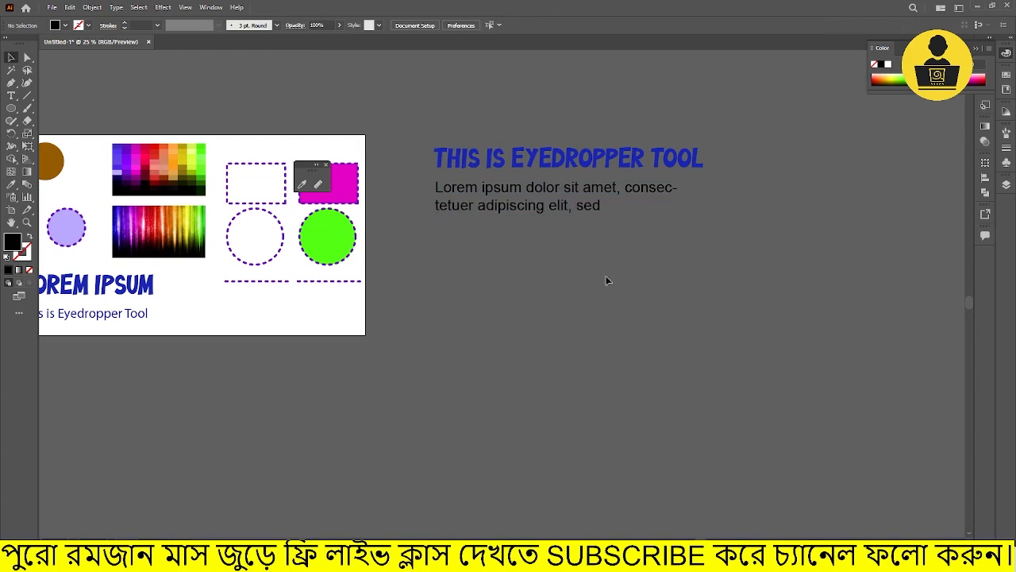
Step: Duplicate the heading and paragraph pair downward at equal spacing to make a column of five text blocks
left_click_drag(511, 270, 580, 274)
left_click(556, 194)
key("ctrl+minus")
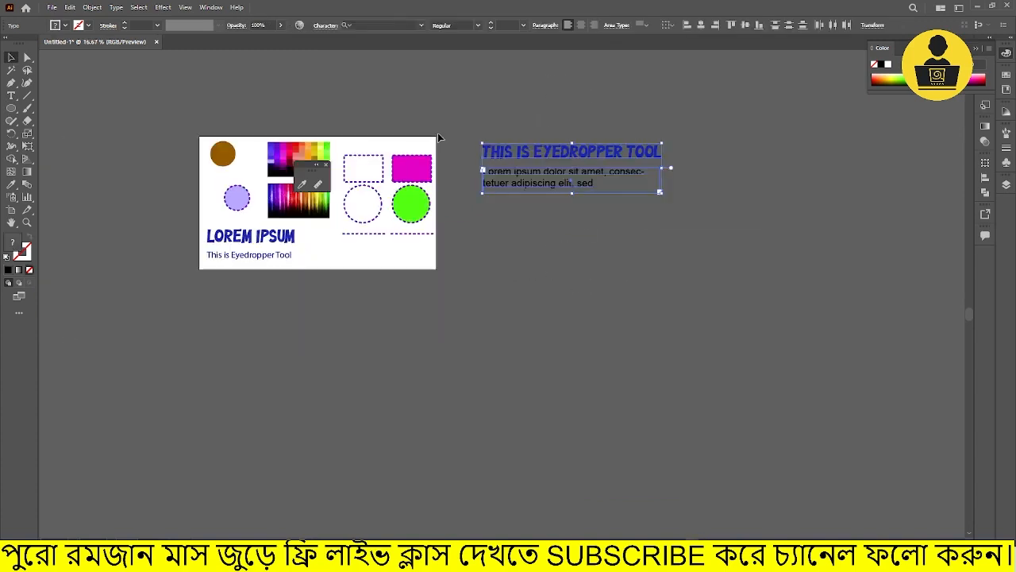
left_click_drag(508, 154, 508, 218, "alt")
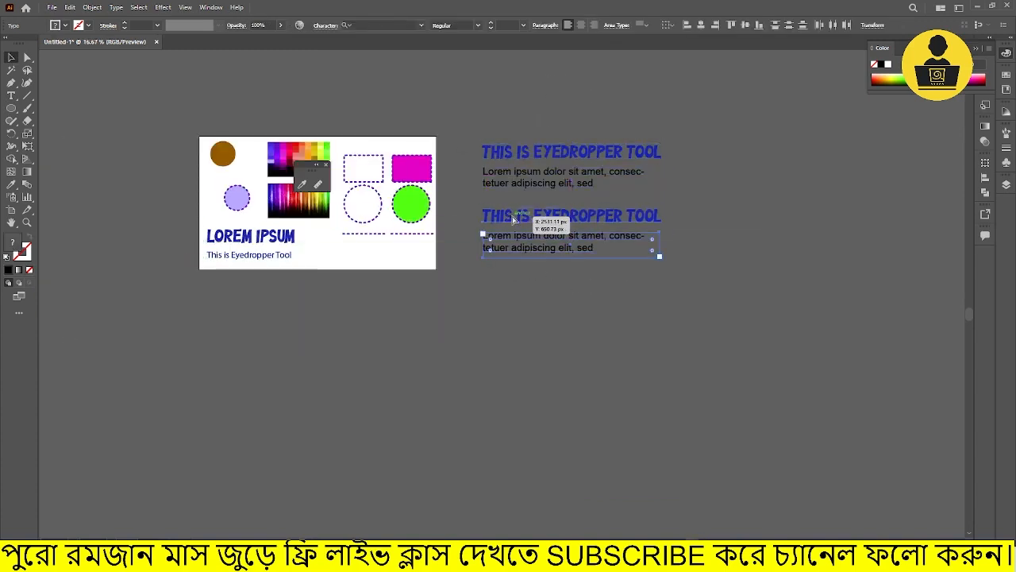
key("ctrl+d")
key("ctrl+d")
key("ctrl+d")
left_click(707, 246)
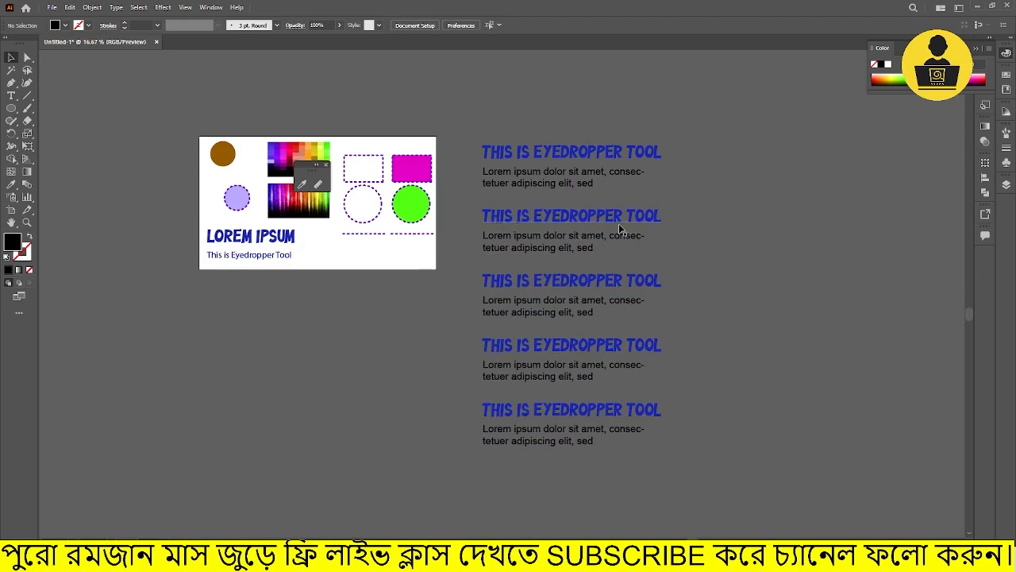
Step: Set the font of the first "This is Eyedropper Tool" heading in the column to Bebas Neue Bold
scroll(616, 227, "up", 1)
scroll(663, 208, "down", 1)
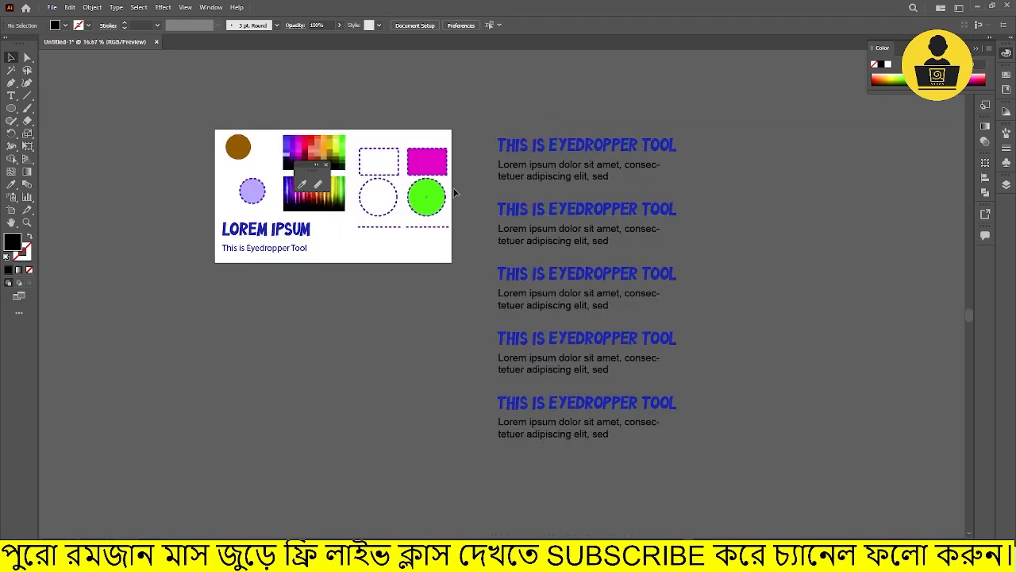
left_click(572, 146)
scroll(623, 137, "up", 1)
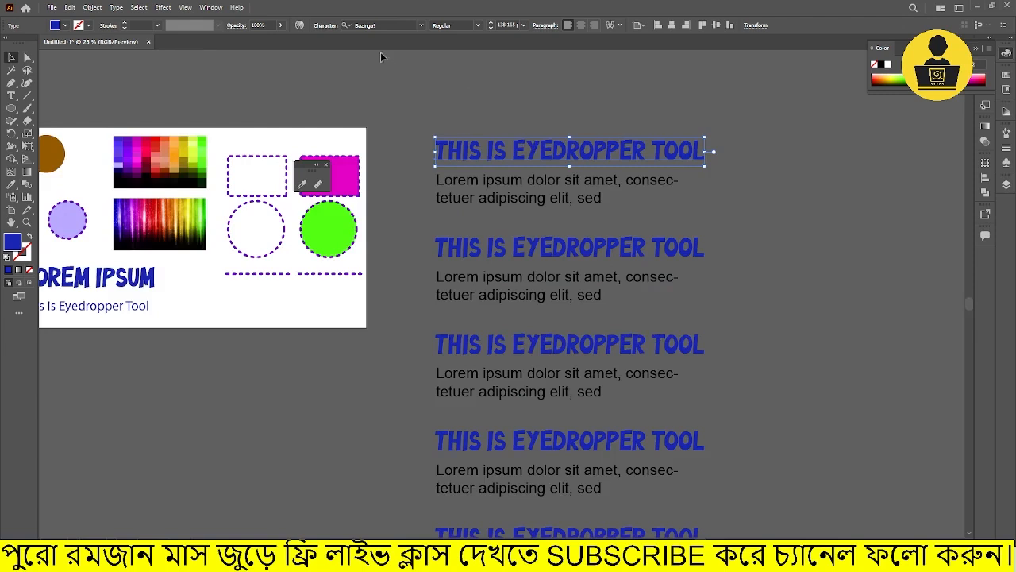
left_click(381, 25)
type("beba")
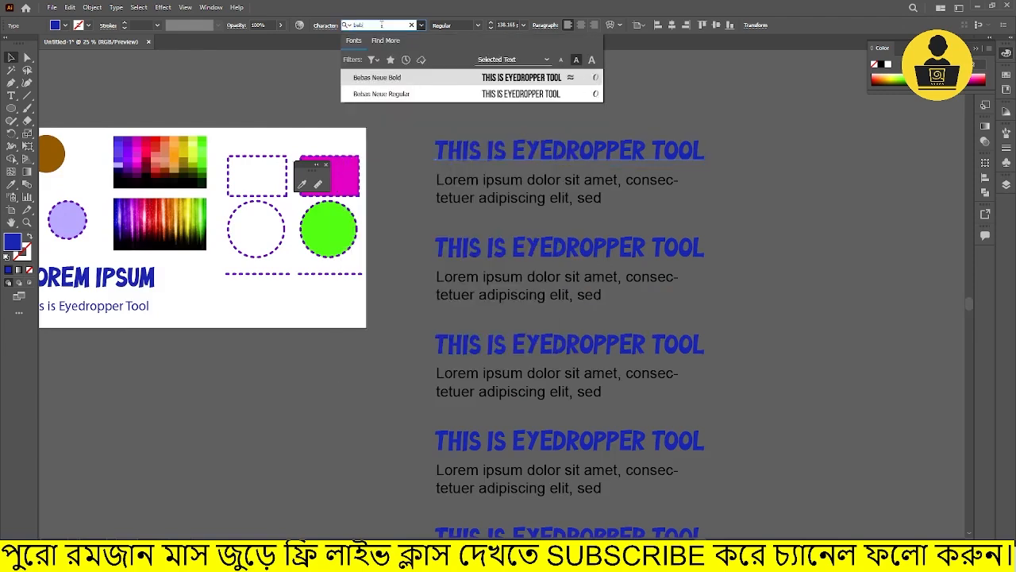
left_click(385, 78)
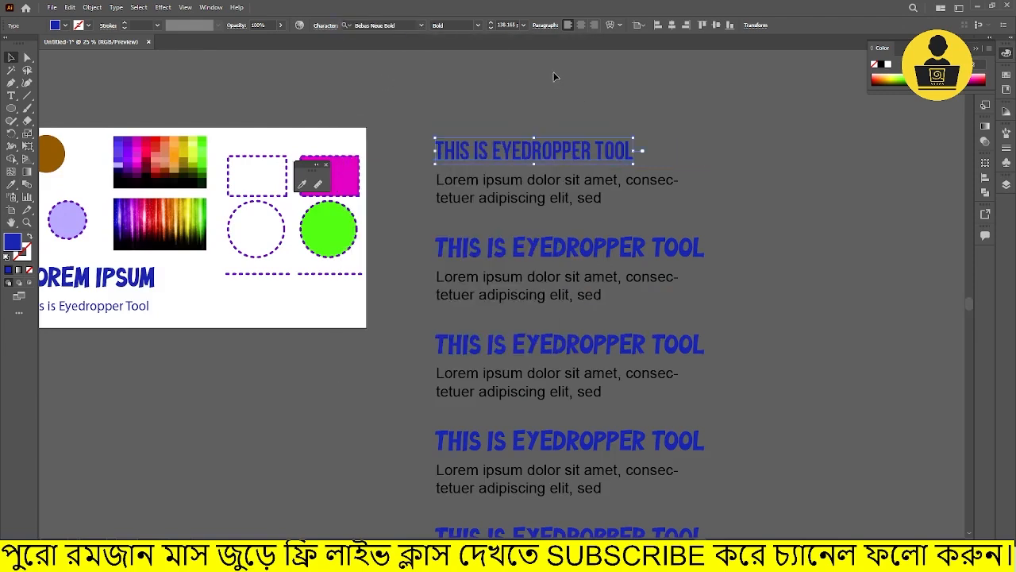
Step: Center-align the first heading and its Lorem ipsum paragraph, and move the heading back above the middle of the paragraph
left_click(580, 25)
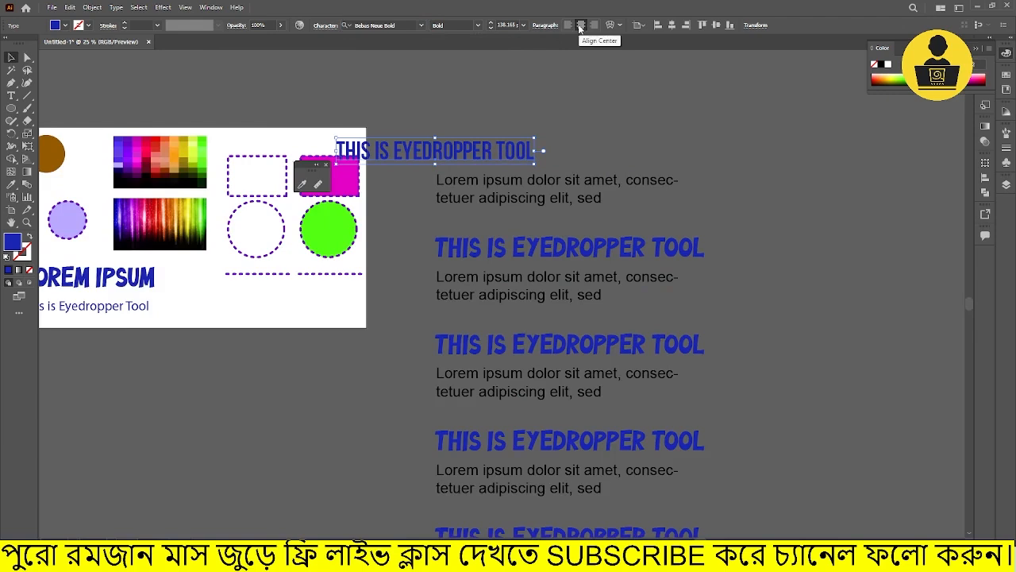
left_click_drag(486, 151, 578, 148)
key("ctrl+z")
left_click(540, 184)
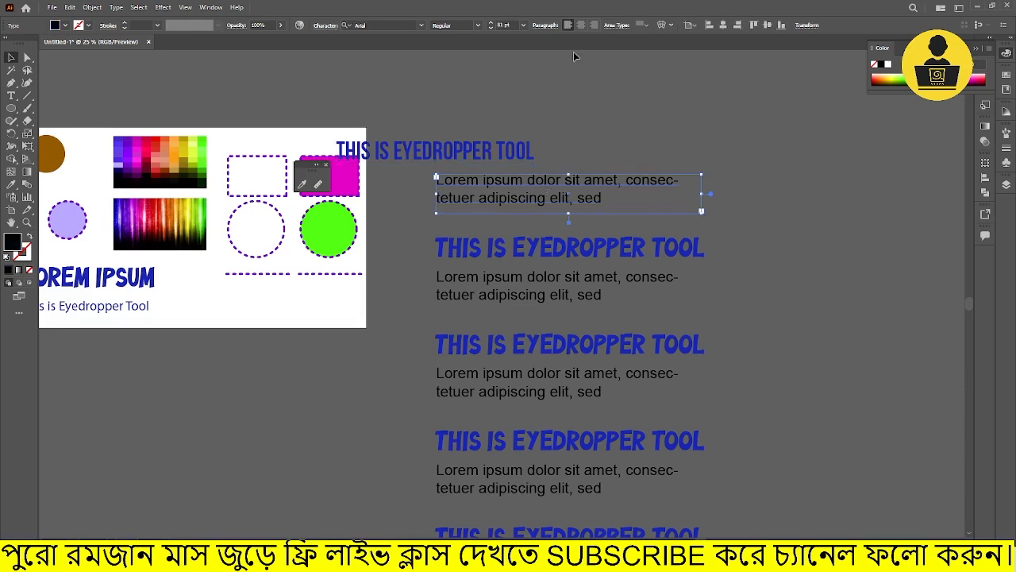
left_click(581, 27)
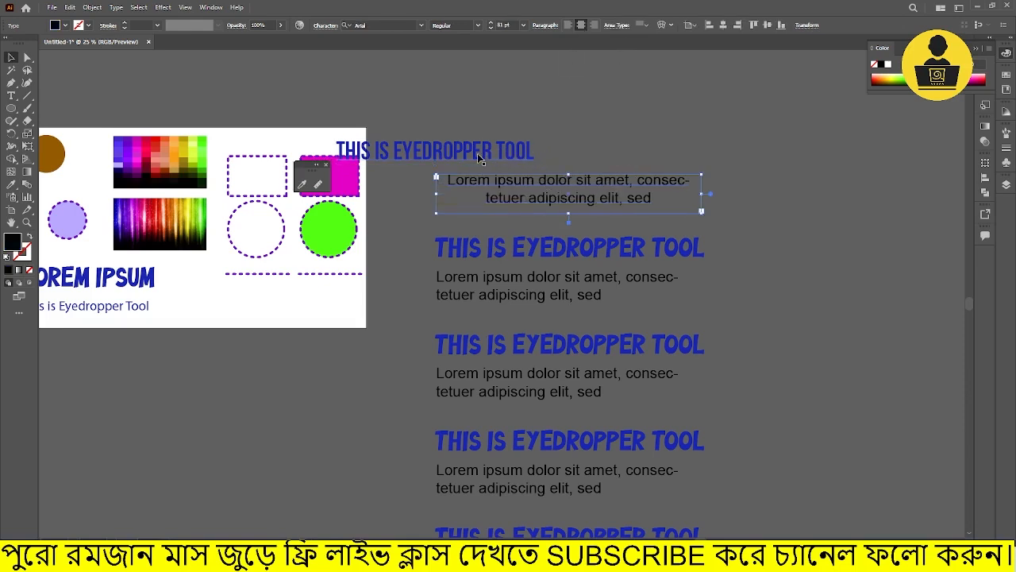
left_click_drag(477, 153, 606, 160)
Step: Turn off hyphenation for the first Lorem ipsum paragraph and move its heading slightly closer above it
left_click(597, 190)
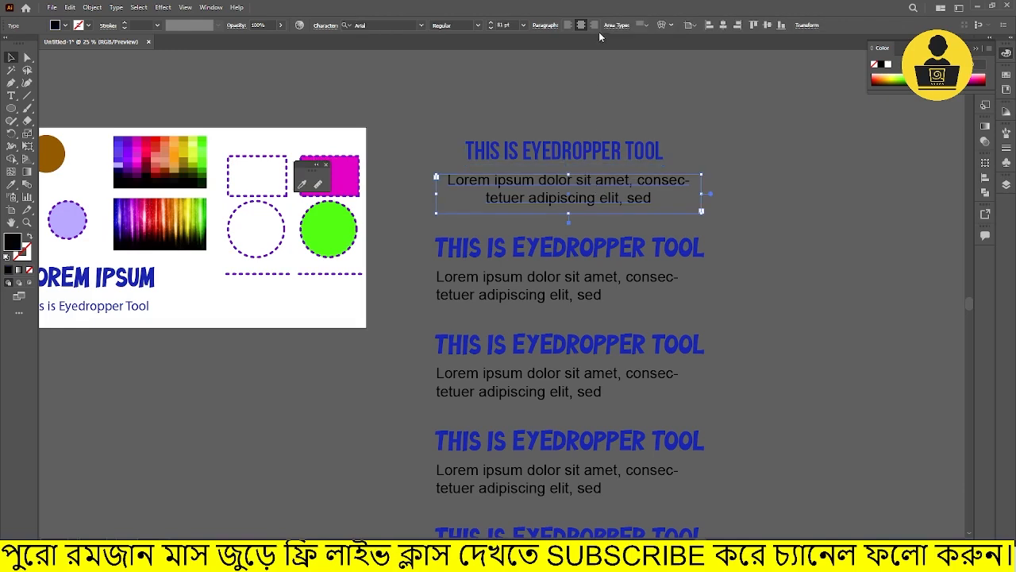
left_click(546, 26)
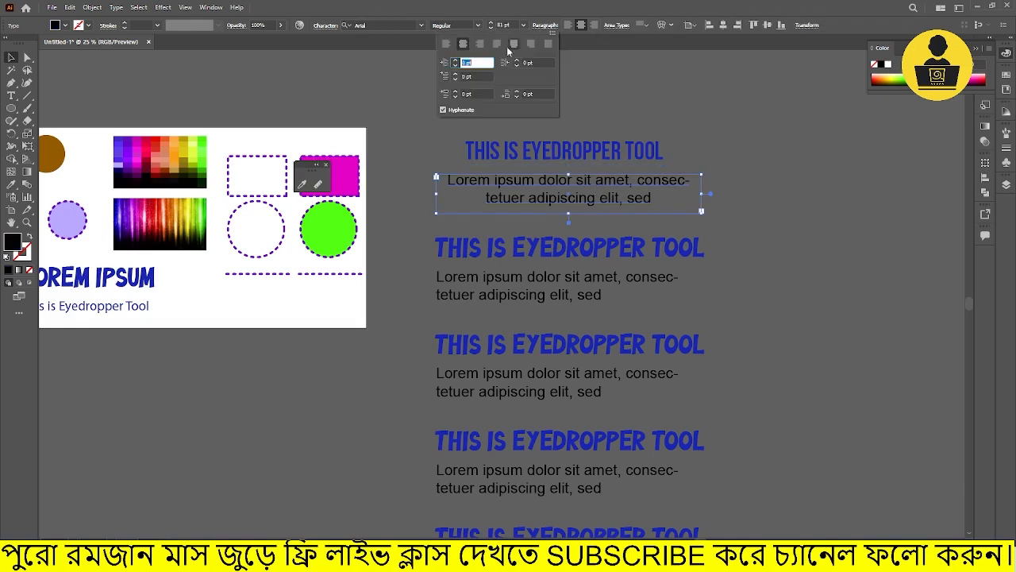
left_click(443, 110)
left_click_drag(588, 160, 534, 167)
left_click(743, 187)
scroll(500, 151, "down", 1)
scroll(535, 176, "up", 2)
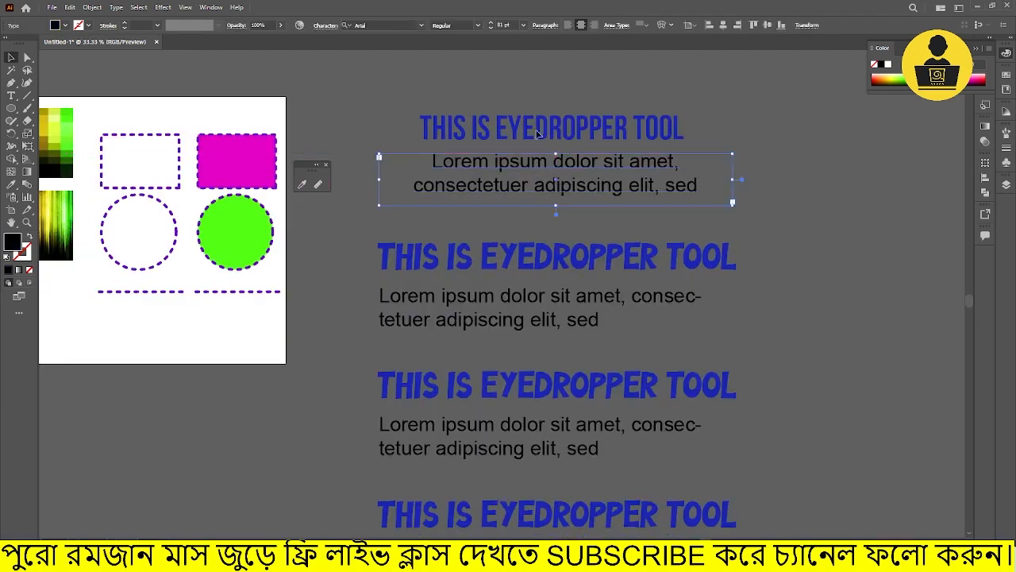
scroll(537, 125, "down", 2)
left_click(682, 156)
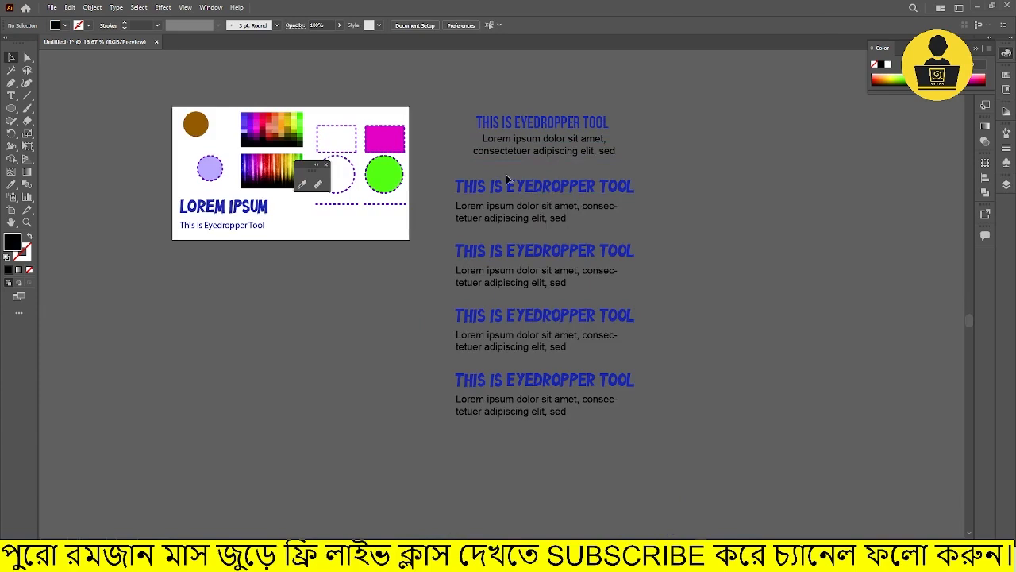
Step: Select the four lower headings together and try to copy the first heading's text formatting to them with the Eyedropper
scroll(490, 194, "up", 1)
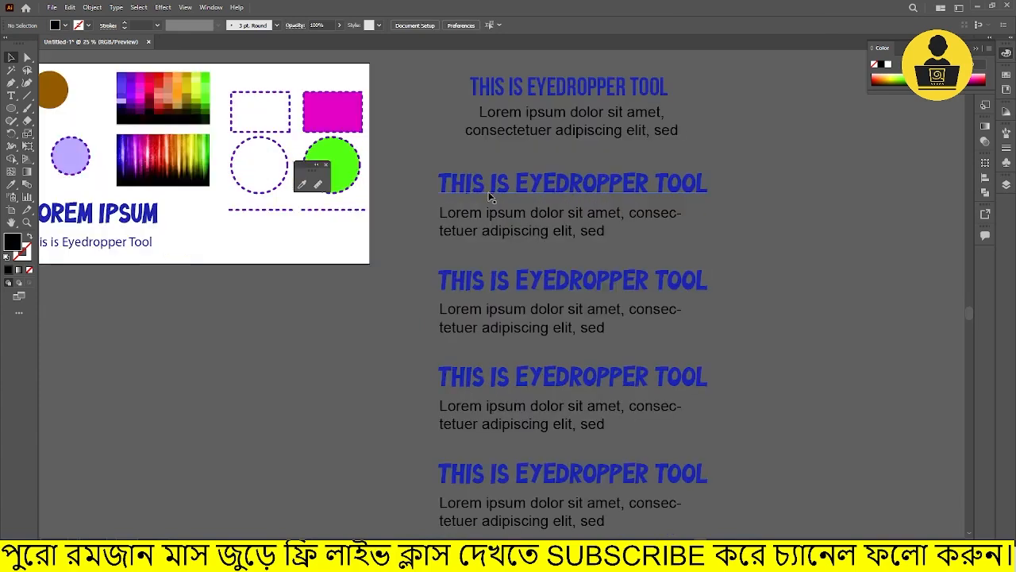
left_click(520, 190)
scroll(525, 197, "down", 1)
left_click(516, 256, "shift")
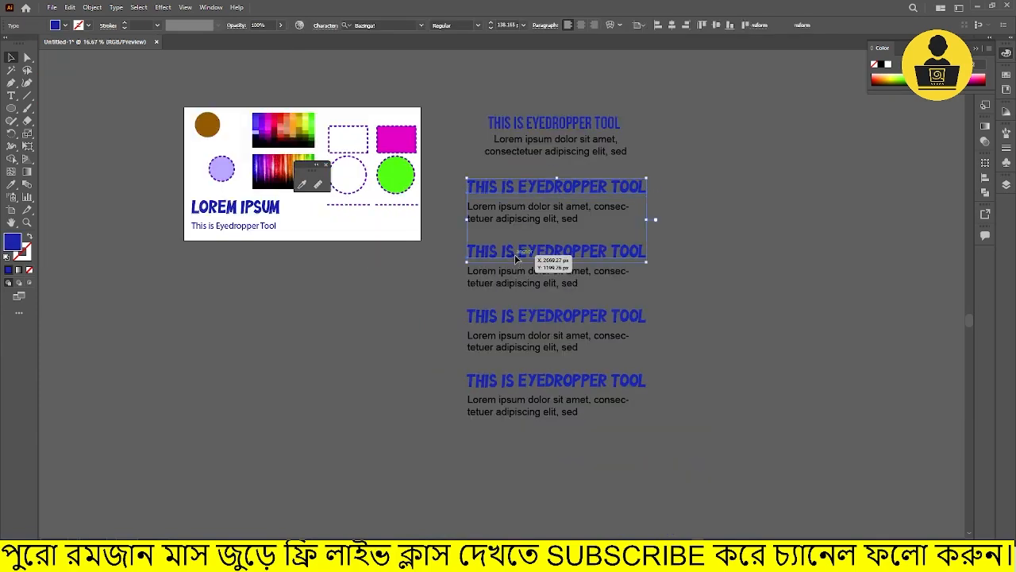
left_click(518, 318, "shift")
left_click(540, 383, "shift")
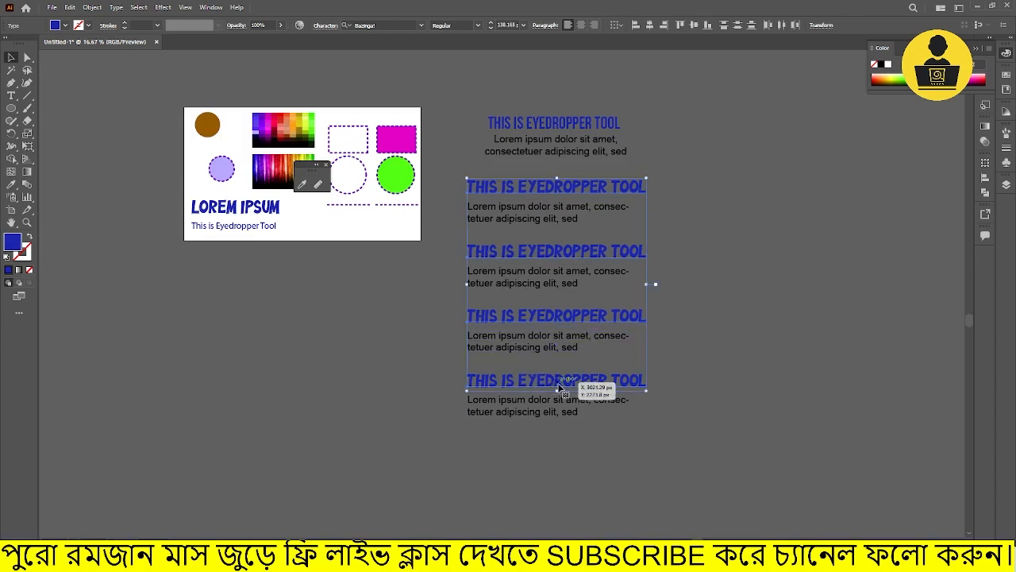
left_click(11, 184)
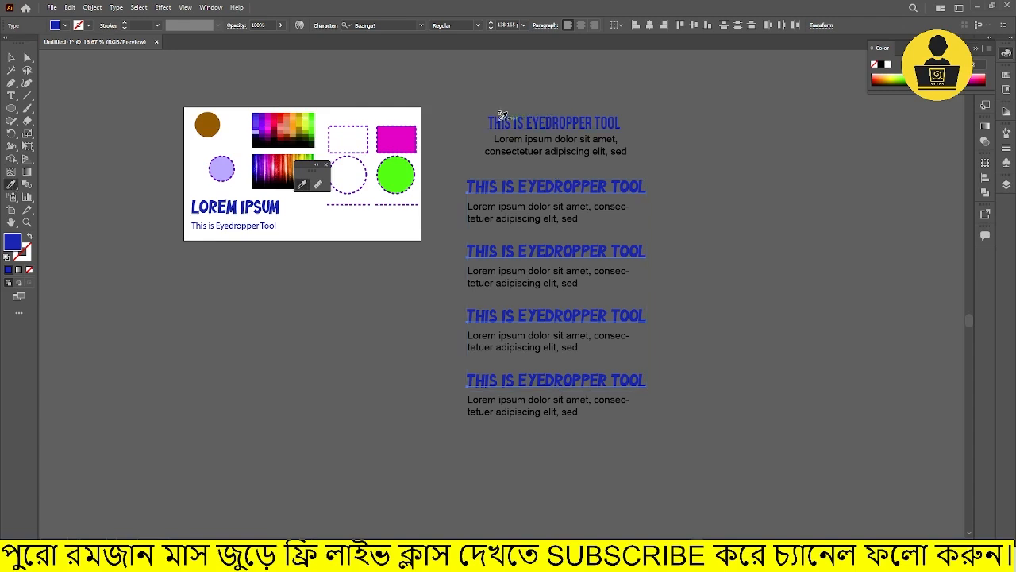
left_click(500, 117)
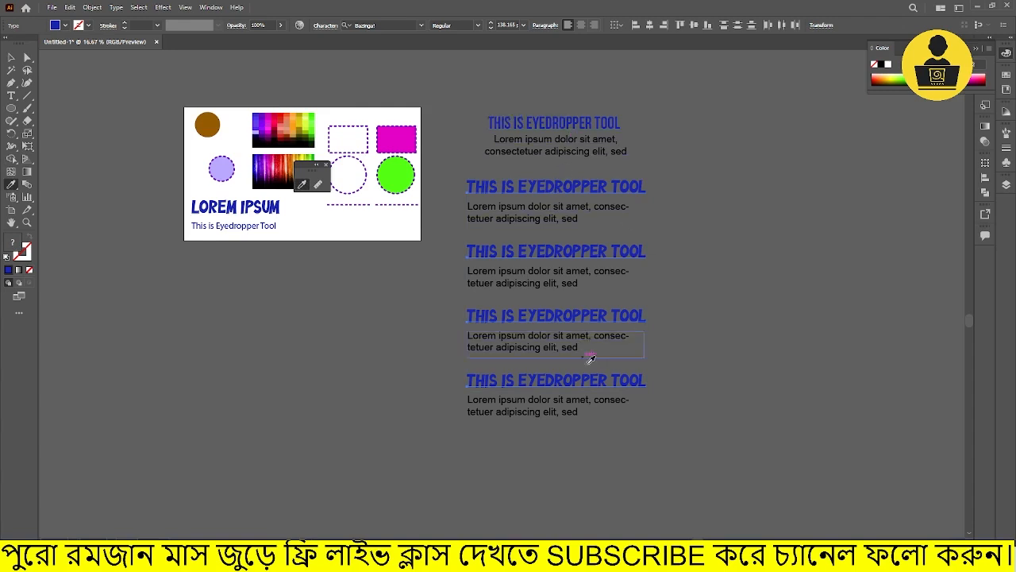
Step: Set the Eyedropper options to both pick up and apply Appearance, Character Style and Paragraph Style
double_click(10, 185)
left_click_drag(677, 119, 499, 115)
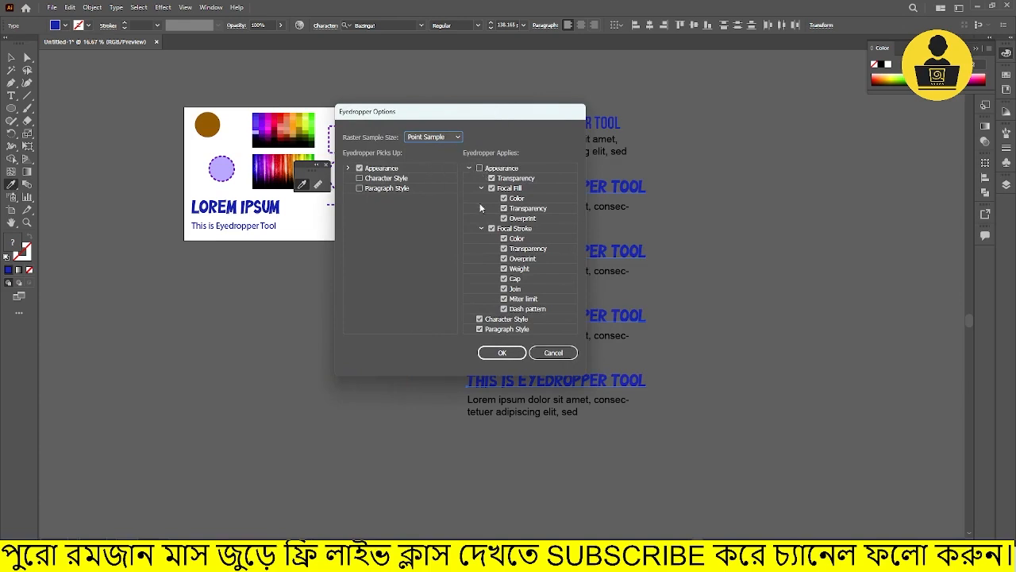
left_click(469, 169)
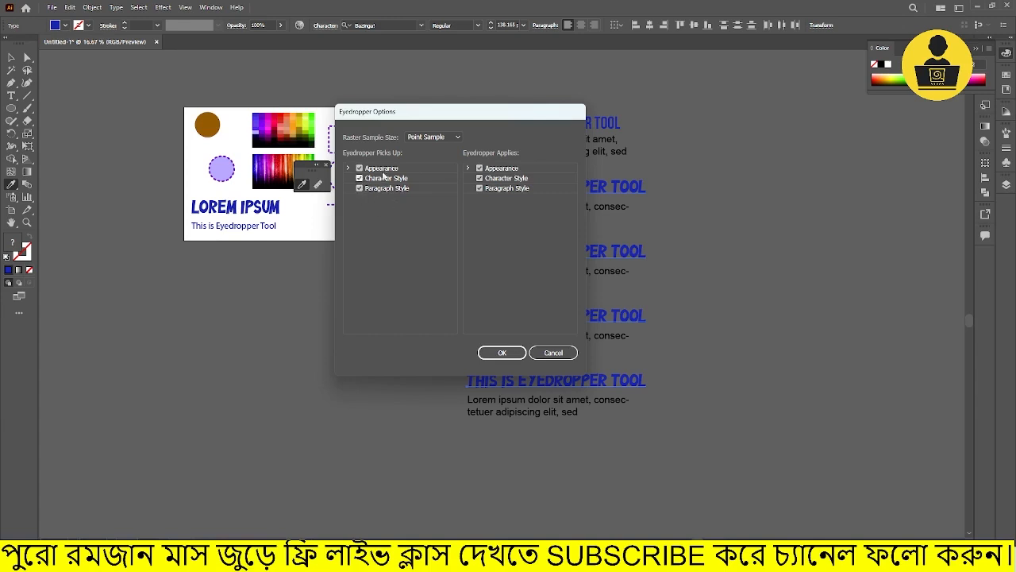
left_click(508, 353)
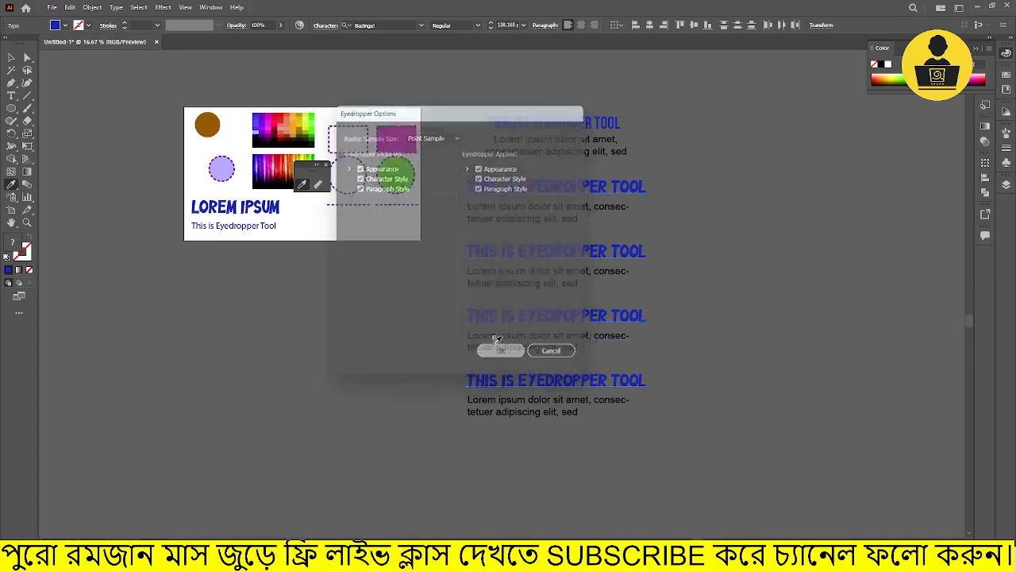
Step: Copy the first heading's formatting to the four selected headings and move them back to the middle above their paragraphs
left_click(523, 120)
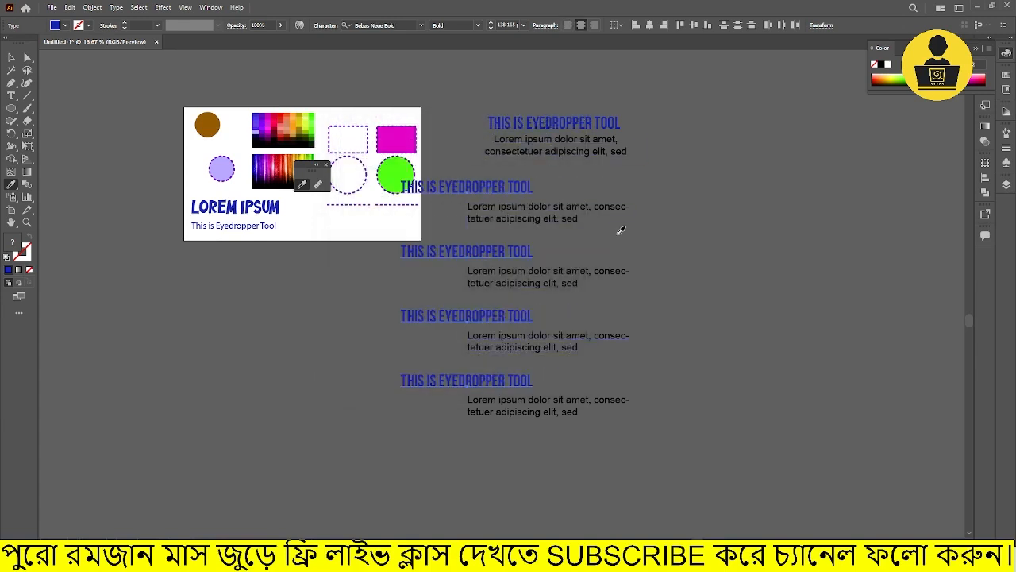
key("v")
left_click_drag(487, 194, 573, 188)
Step: Copy the first Lorem ipsum paragraph's formatting to the four lower paragraphs with the Eyedropper, and clear the selection
left_click(493, 218)
left_click(473, 279, "shift")
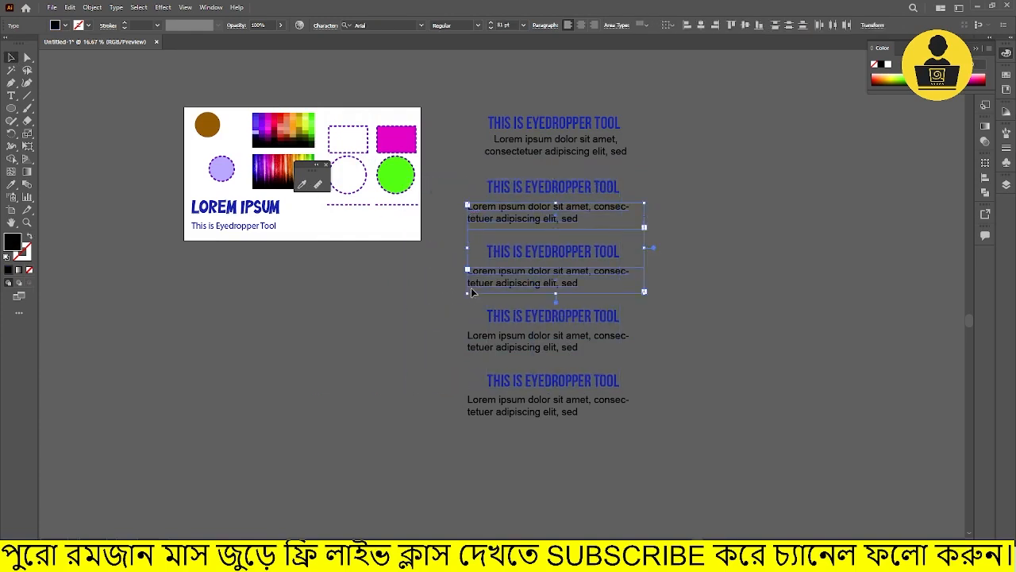
left_click(471, 346, "shift")
left_click(473, 413, "shift")
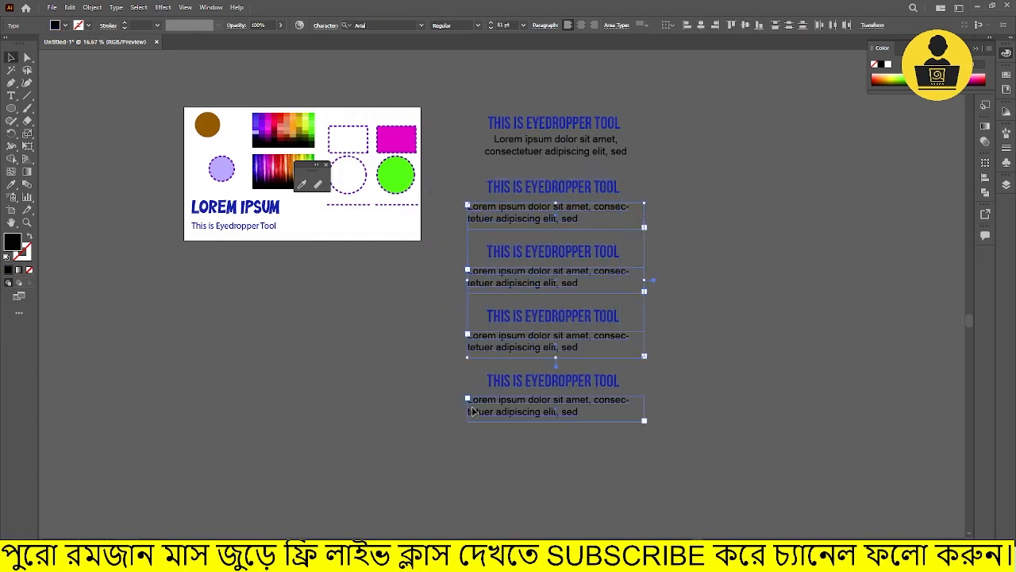
left_click(11, 184)
left_click(565, 141)
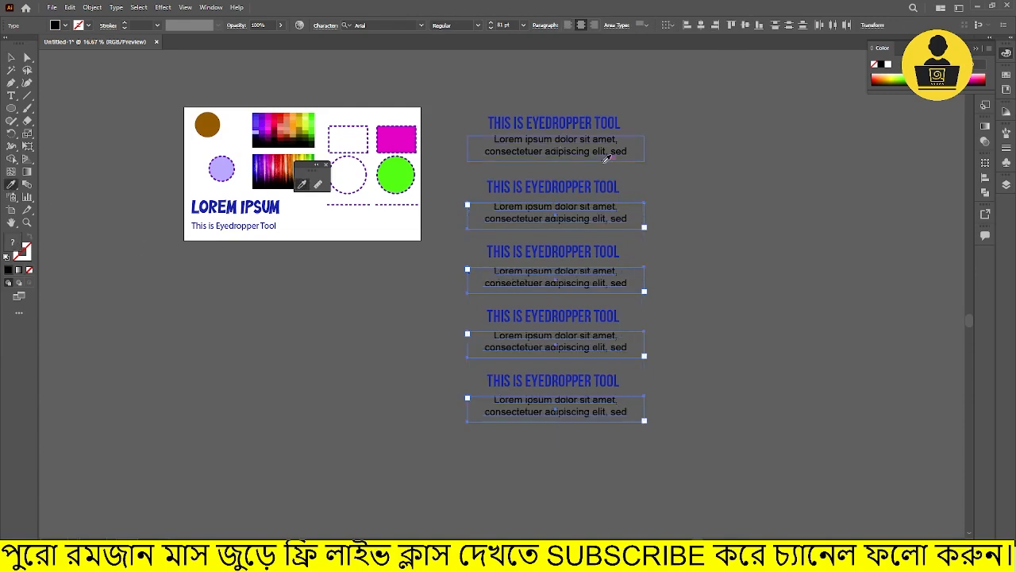
key("v")
left_click(469, 75)
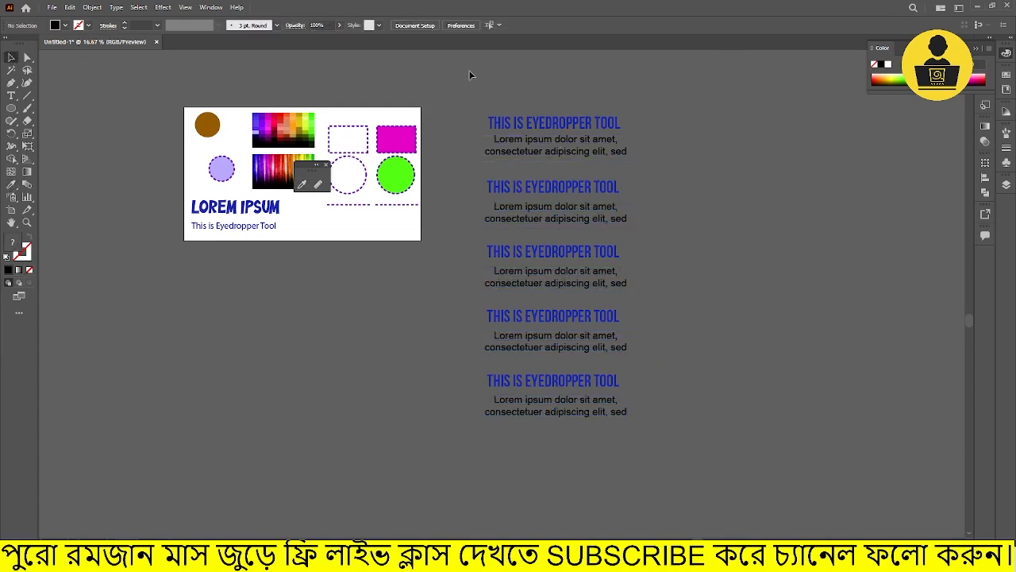
Step: Draw an open, downward-bowed Pen path about 772 px wide and 108 px high below the dashed lines on the artboard
scroll(234, 206, "up", 1)
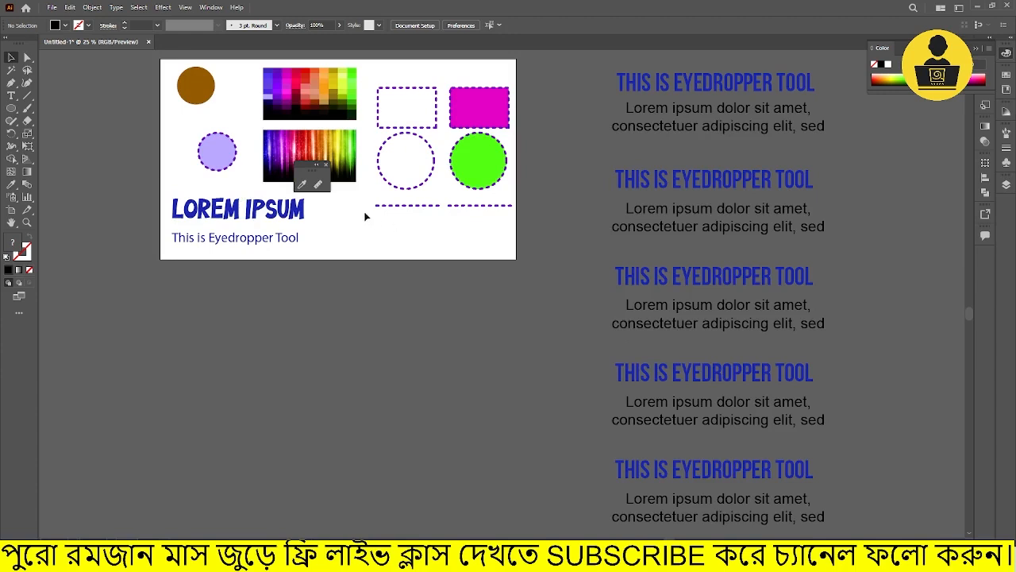
left_click_drag(365, 216, 399, 270)
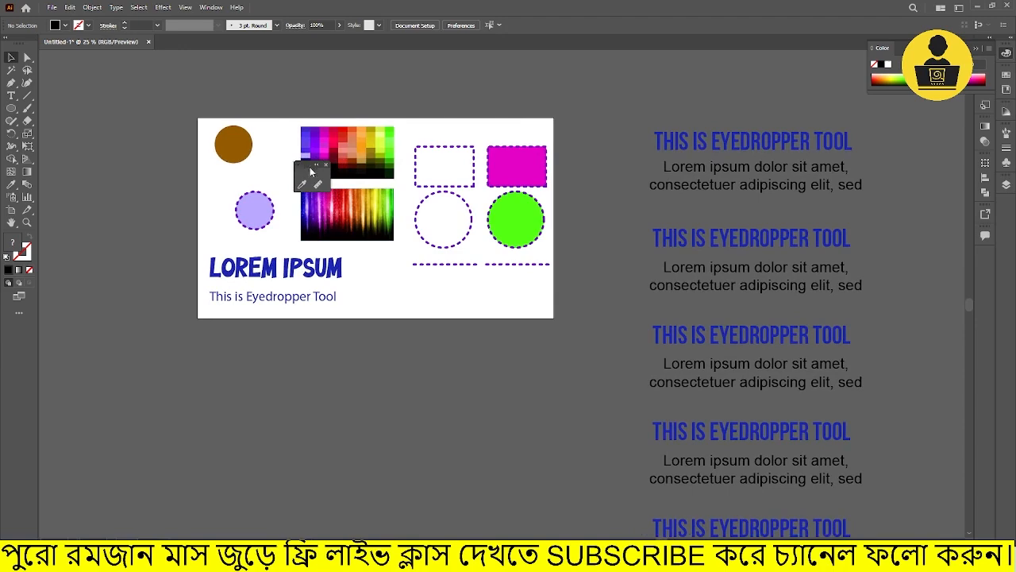
scroll(369, 301, "up", 3)
scroll(405, 292, "down", 2)
scroll(372, 333, "up", 2)
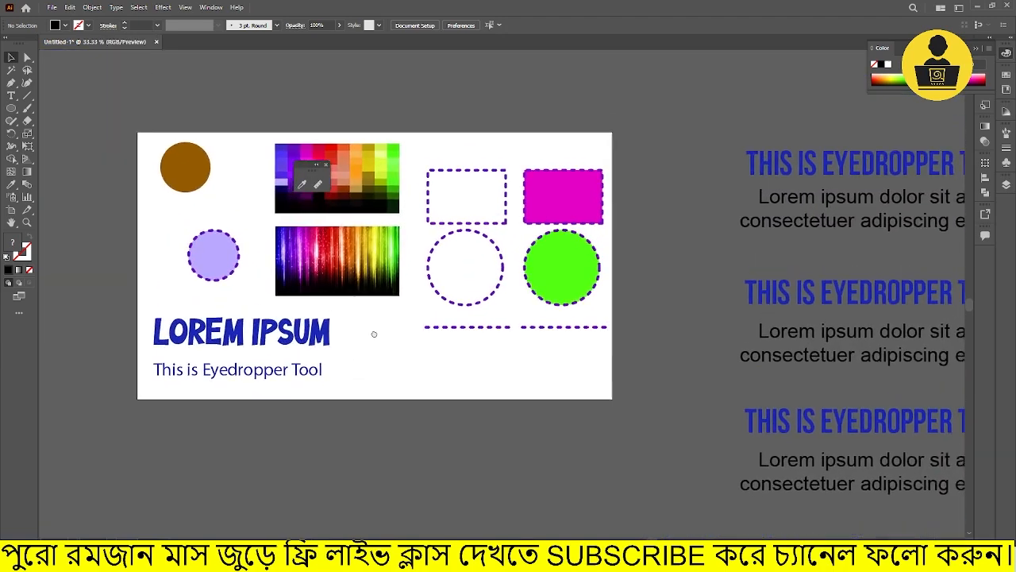
scroll(368, 333, "up", 1)
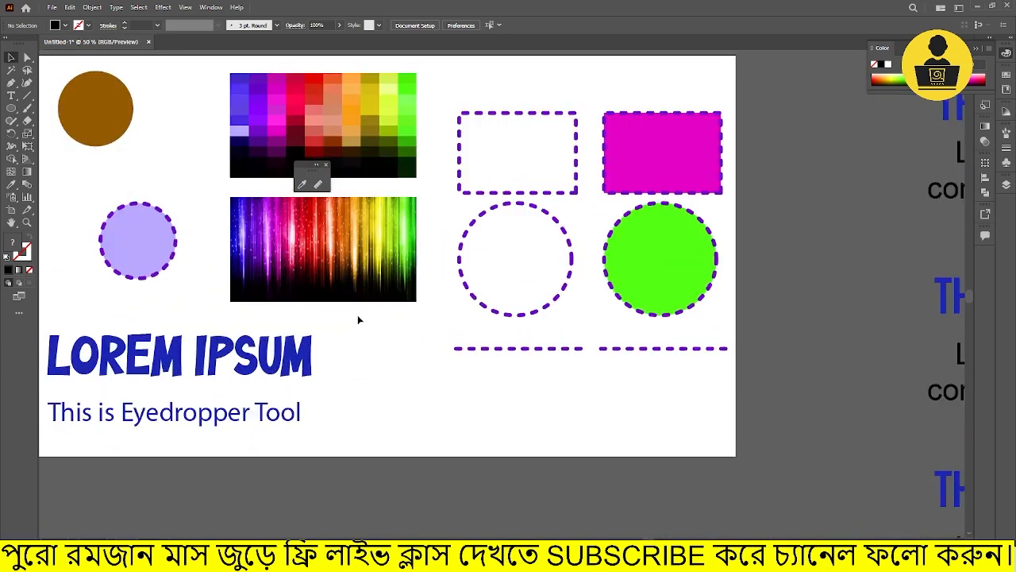
left_click(11, 82)
left_click(361, 386)
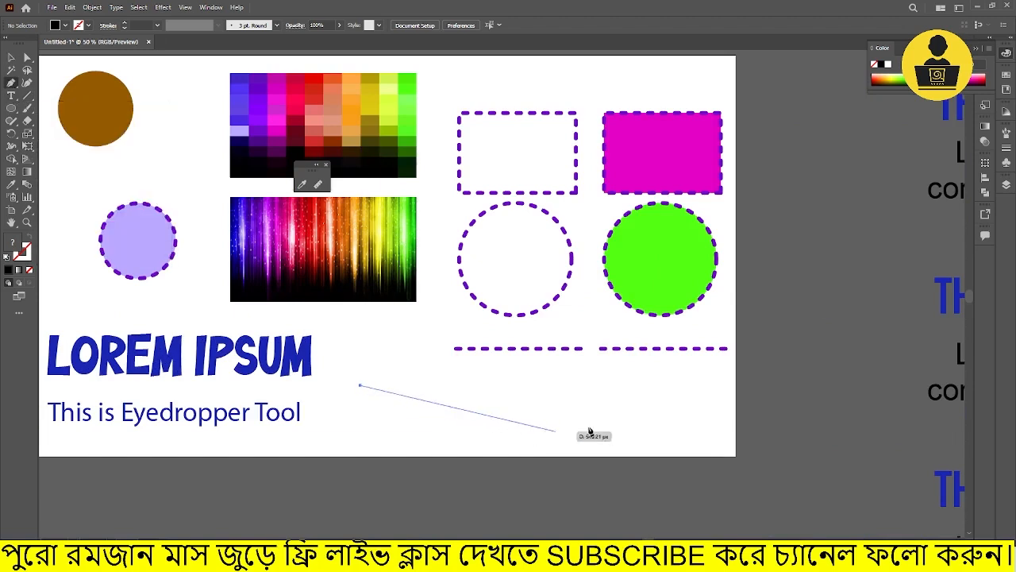
left_click_drag(647, 400, 828, 337)
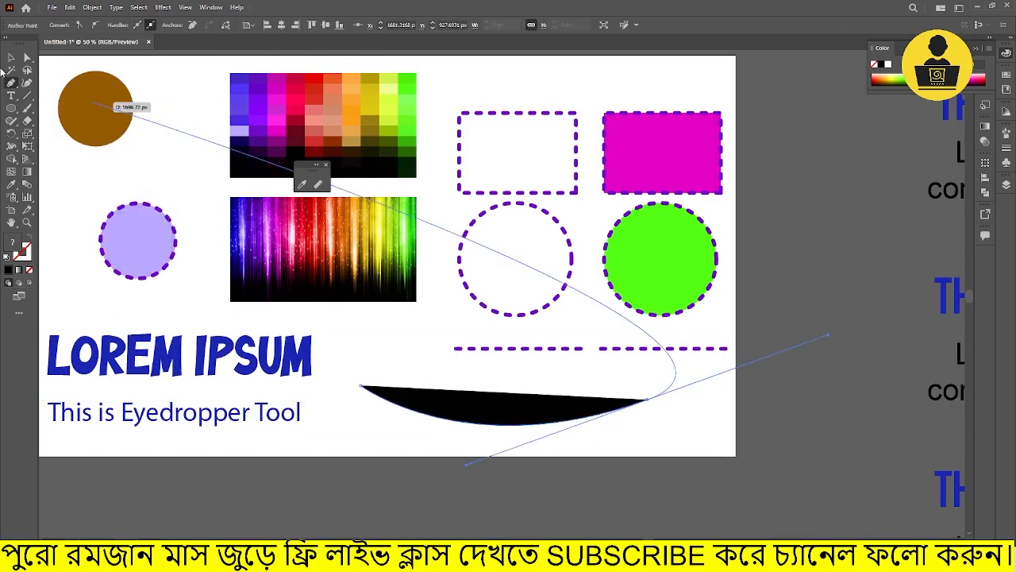
left_click(12, 58)
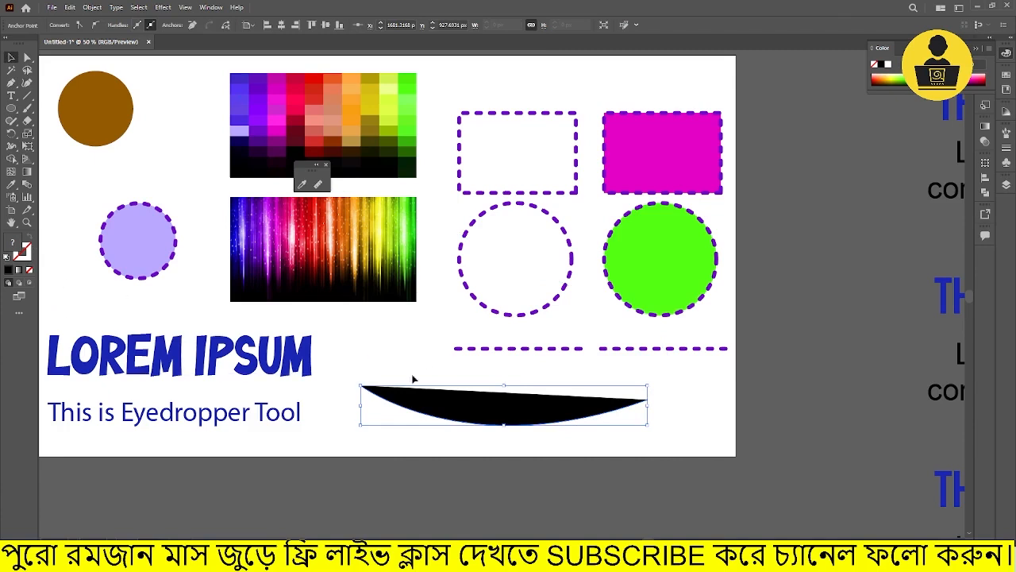
Step: Remove the curved path's fill and give it a black stroke 20 pt thick
left_click(445, 409)
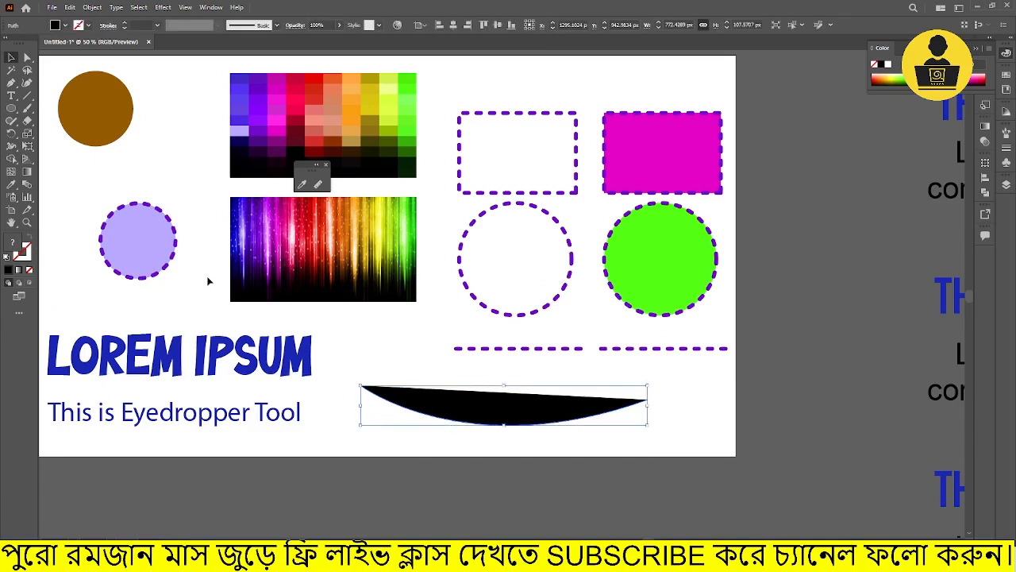
left_click(29, 269)
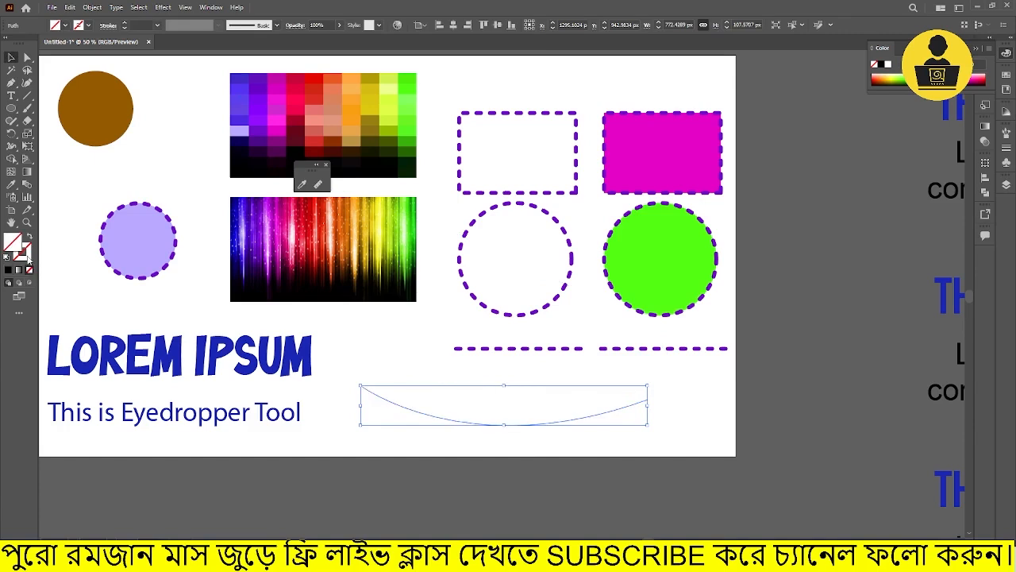
key("x")
left_click(8, 270)
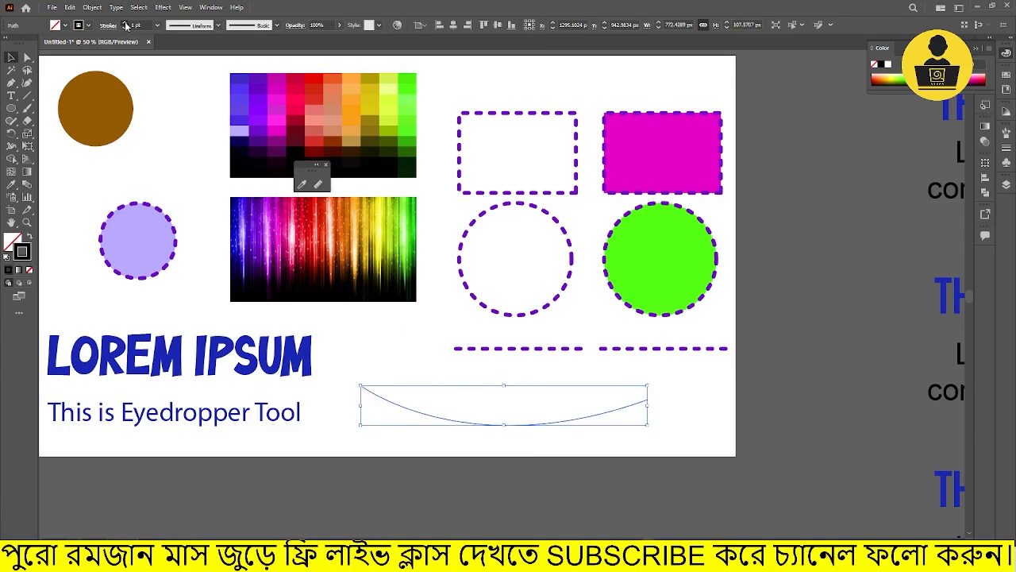
left_click(124, 24)
left_click(125, 25)
left_click(125, 25)
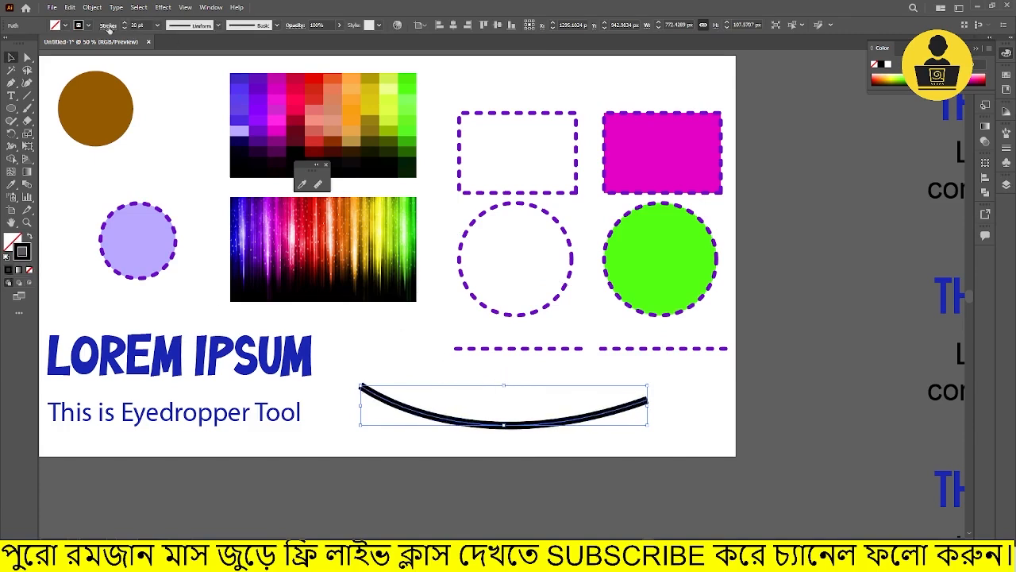
Step: Give the curved path's stroke round caps and a variable width profile that tapers at both ends
left_click(108, 27)
left_click(53, 53)
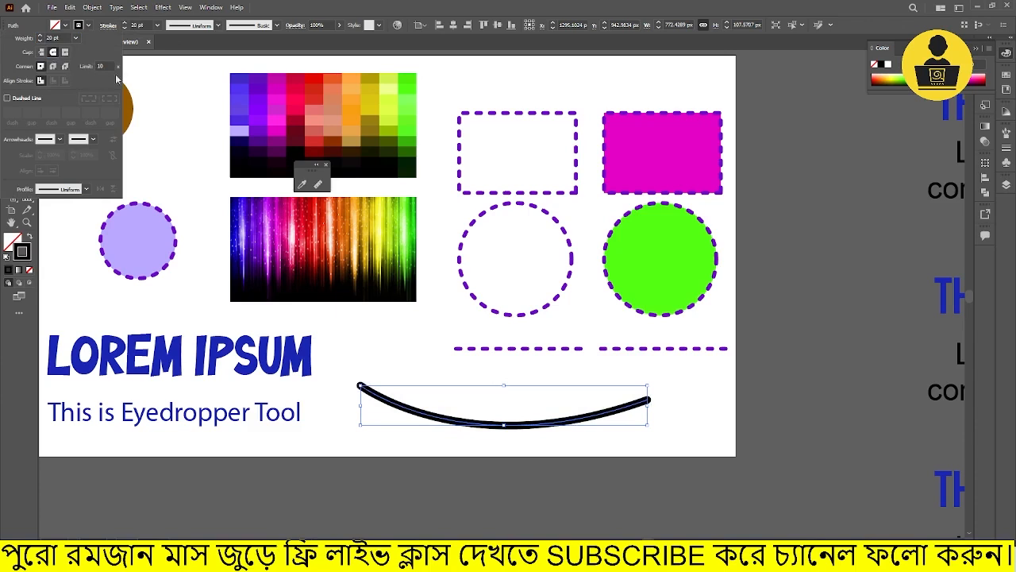
left_click(216, 26)
left_click(218, 26)
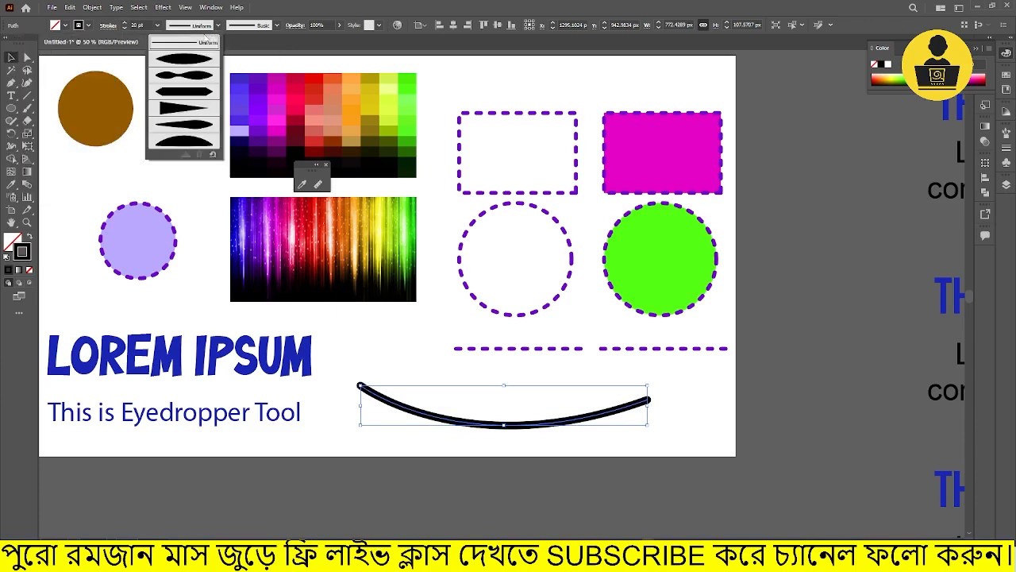
left_click(197, 124)
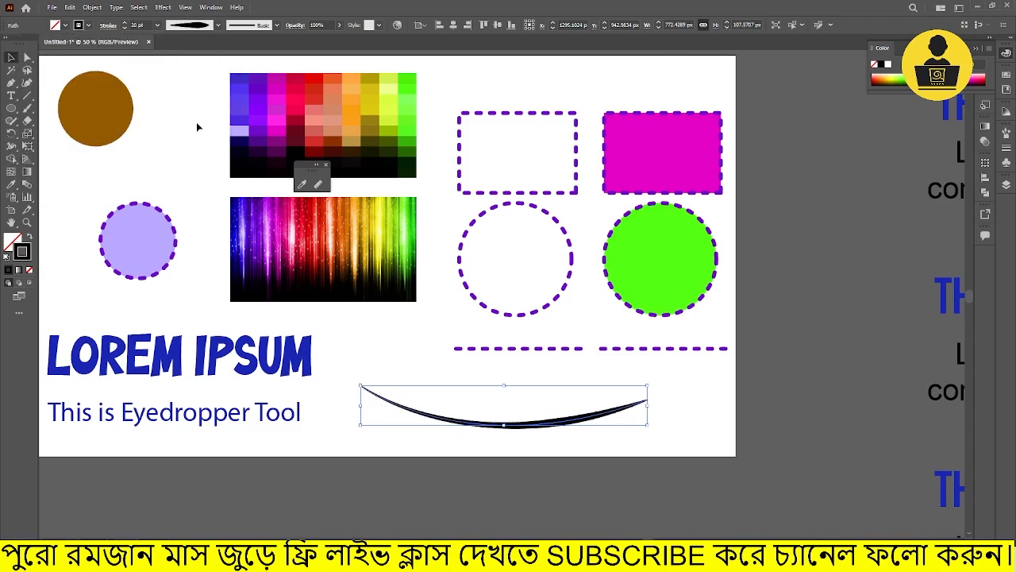
Step: Raise the tapered curved path's stroke weight to 56 pt
left_click(125, 25)
left_click(125, 26)
left_click(125, 26)
left_click(125, 25)
left_click(125, 26)
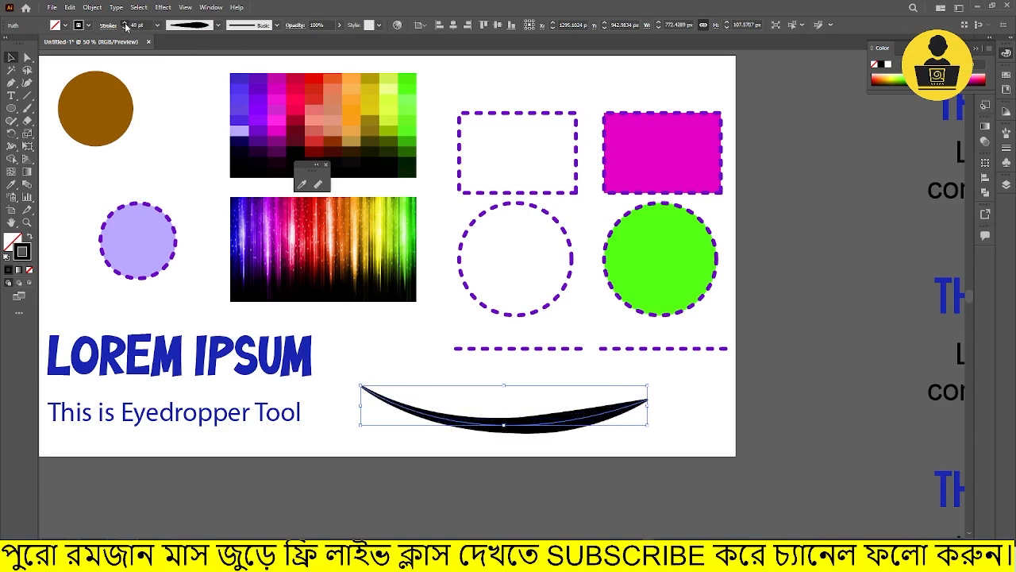
left_click(125, 26)
left_click(126, 26)
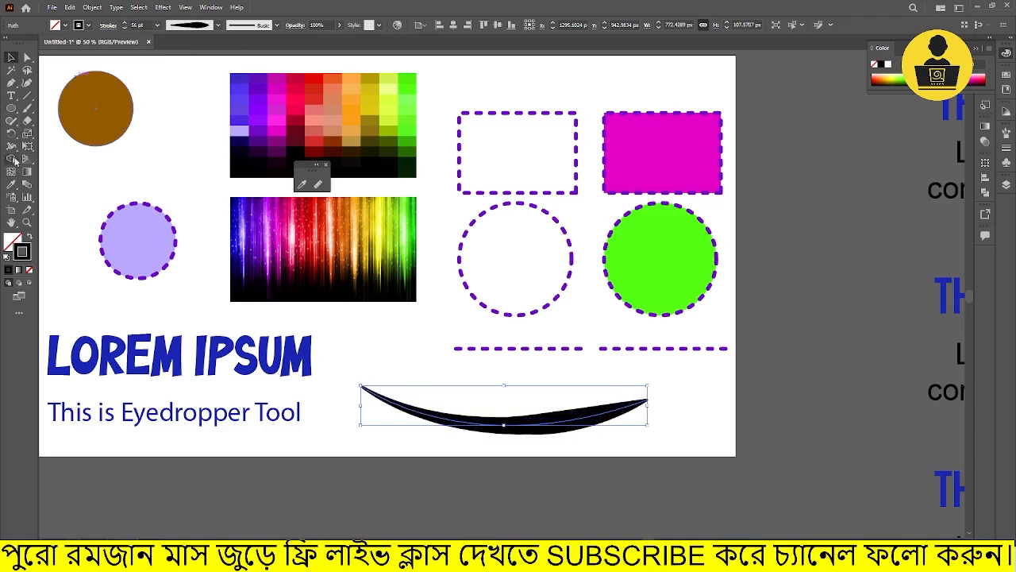
Step: Widen the curved path's stroke into a bulge right of its middle with the Width tool
left_click(11, 147)
left_click_drag(557, 429, 557, 455)
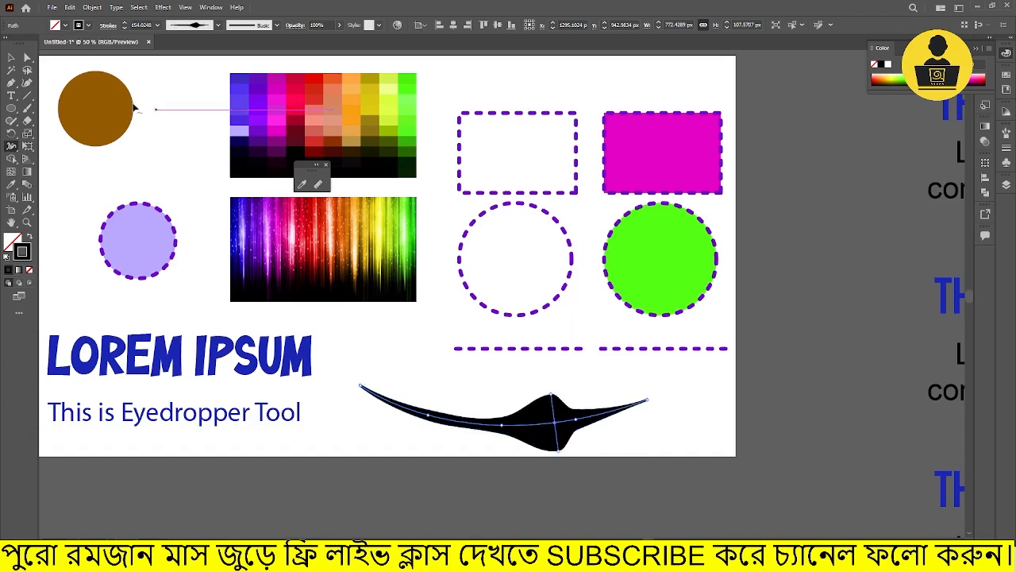
left_click(12, 58)
Step: Draw a horizontal line about 602 px long above the dashed rectangles and give it a black 1 pt stroke
left_click(97, 133)
left_click(27, 95)
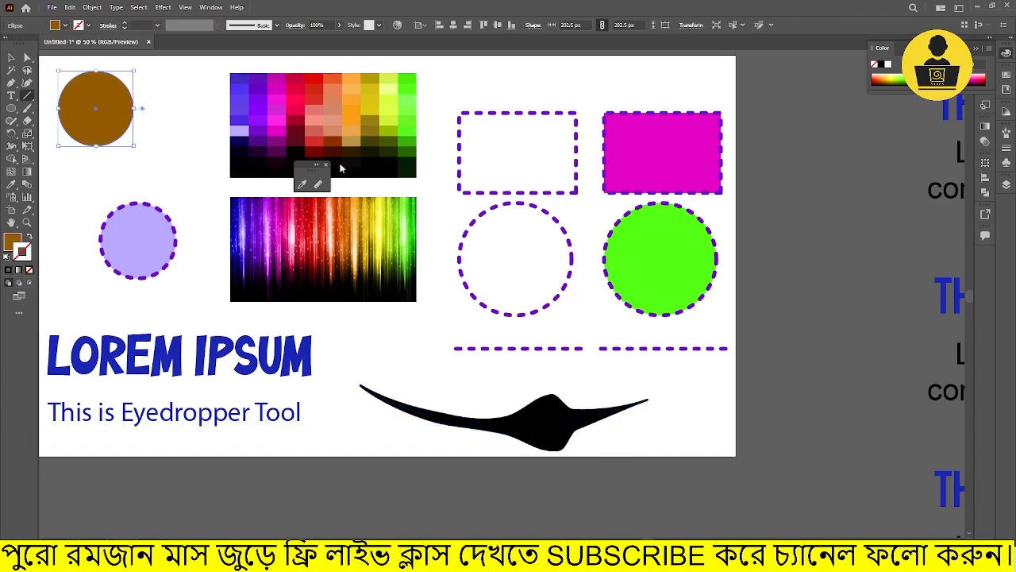
scroll(431, 166, "up", 3)
left_click_drag(401, 169, 626, 172)
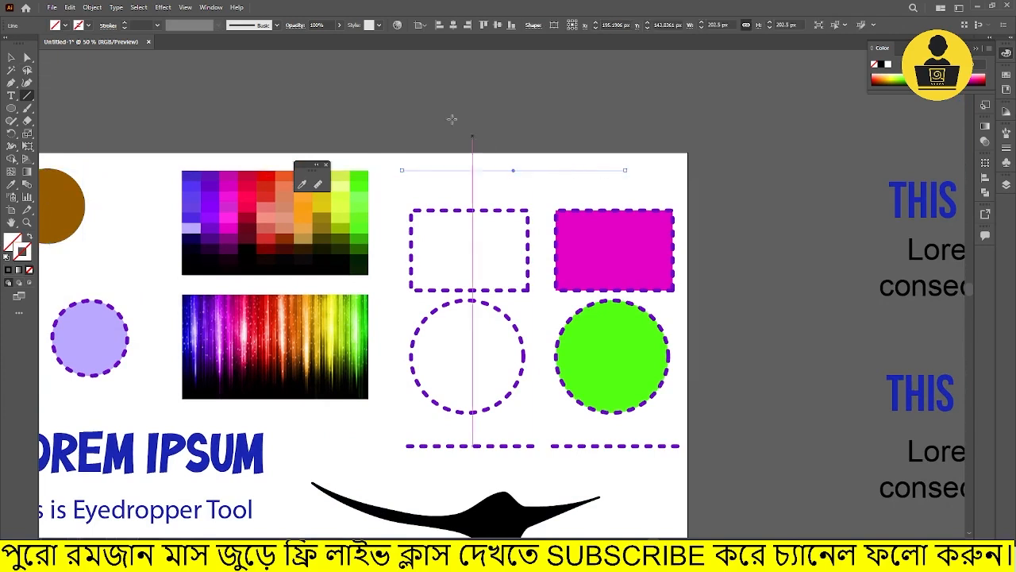
left_click(9, 270)
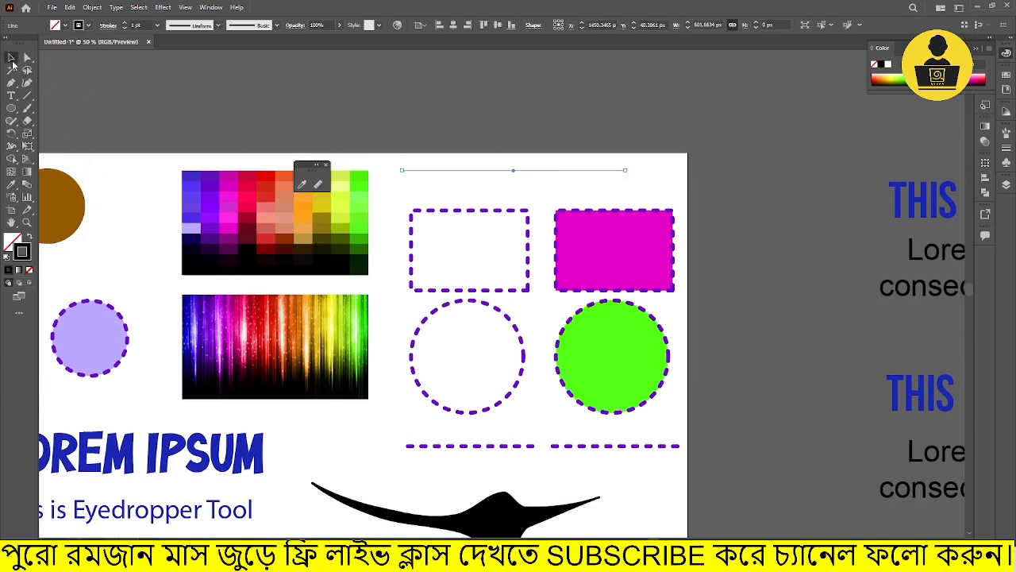
left_click(12, 58)
Step: Copy the bulging curved path's stroke weight and width profile to the new straight line with the Eyedropper
scroll(501, 485, "down", 1)
left_click(502, 485)
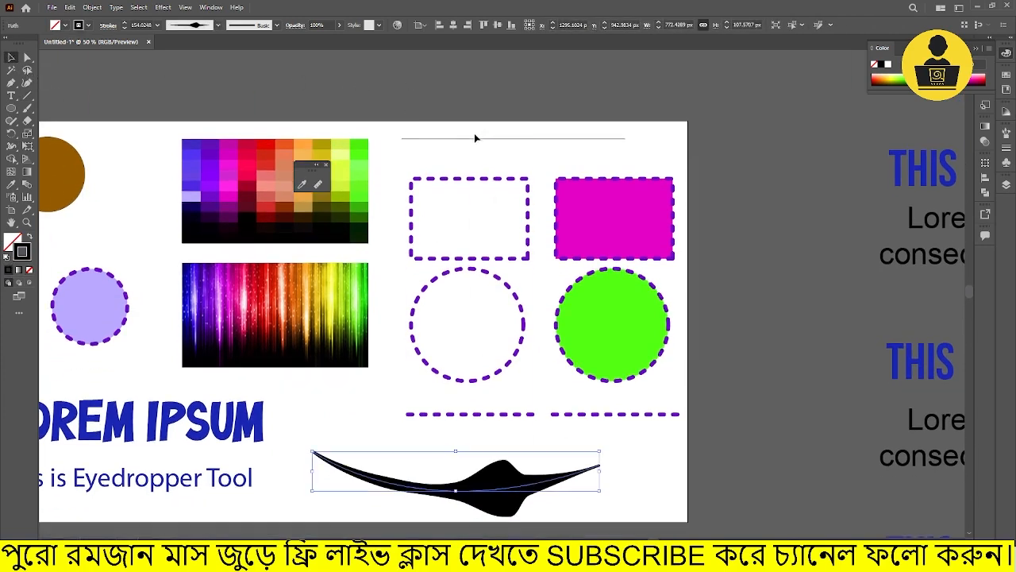
left_click(473, 138)
left_click(12, 184)
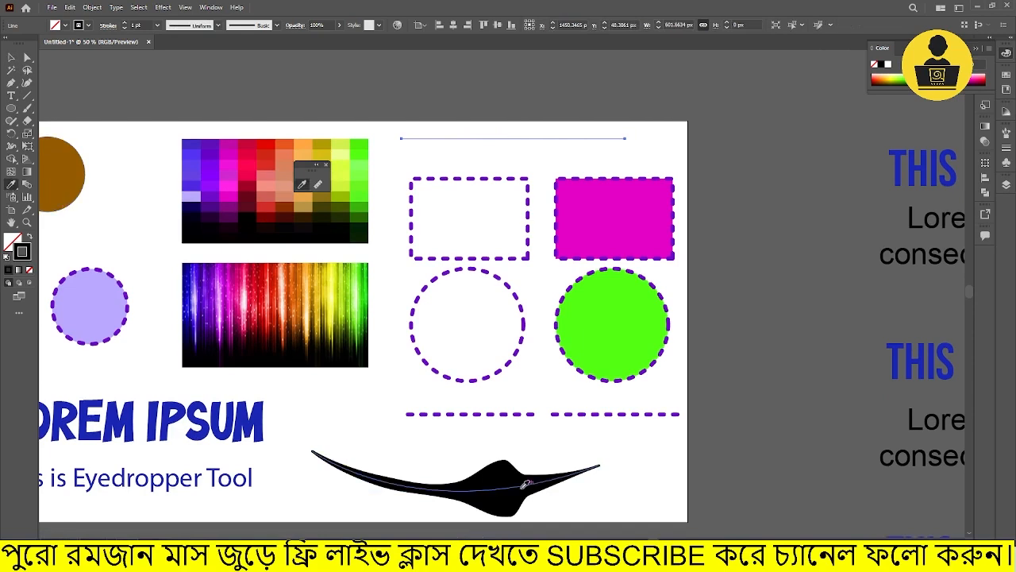
left_click(509, 484)
left_click(11, 58)
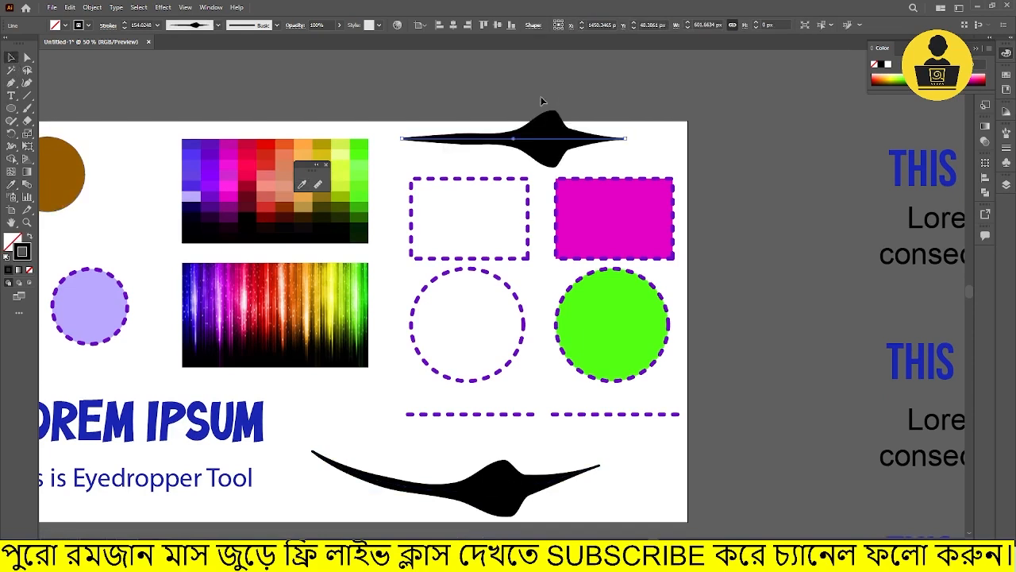
Step: Try limiting the Eyedropper's pickup to Focal Stroke attributes in its options, and restore the full Appearance pickup
double_click(302, 185)
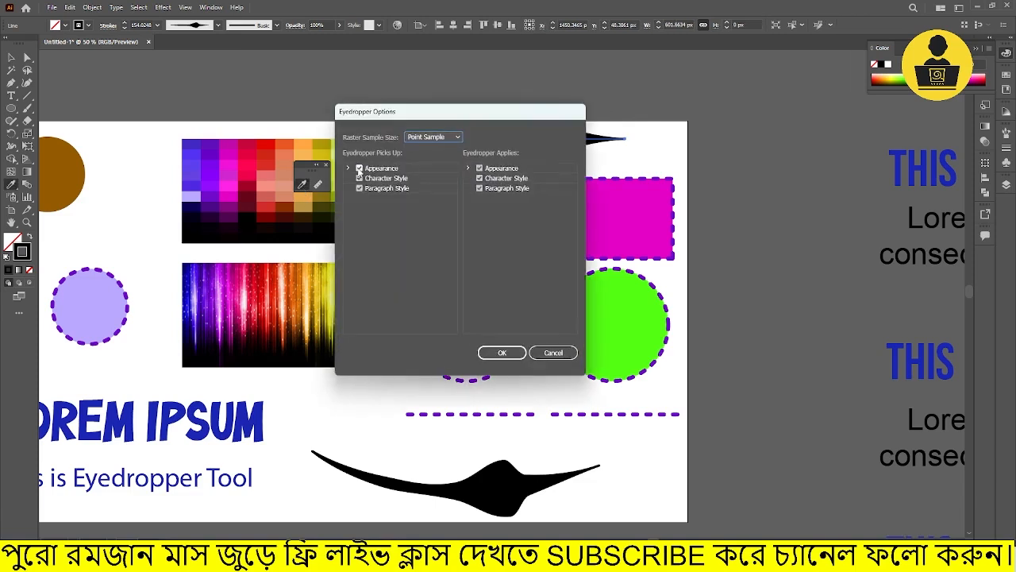
left_click(358, 169)
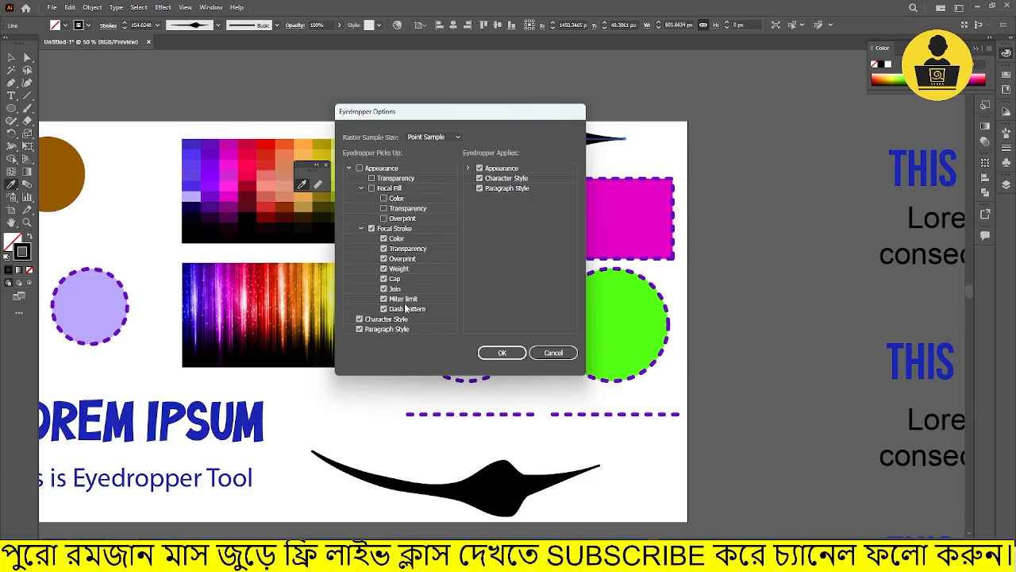
left_click(359, 168)
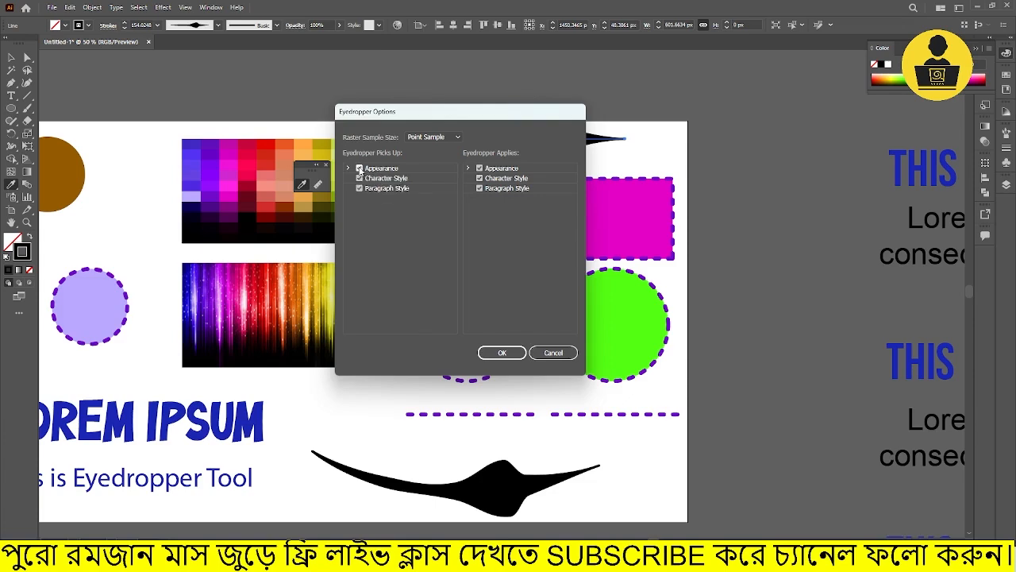
left_click(492, 353)
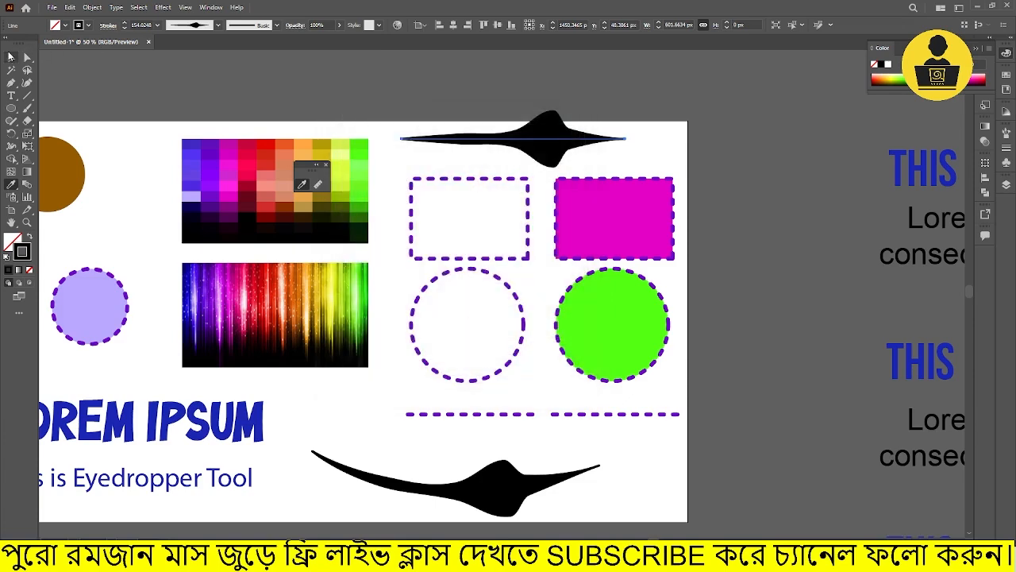
Step: Select the bulging curved path below the dashed lines and make its fill the active attribute
left_click(10, 57)
key("ctrl+minus")
left_click(494, 379)
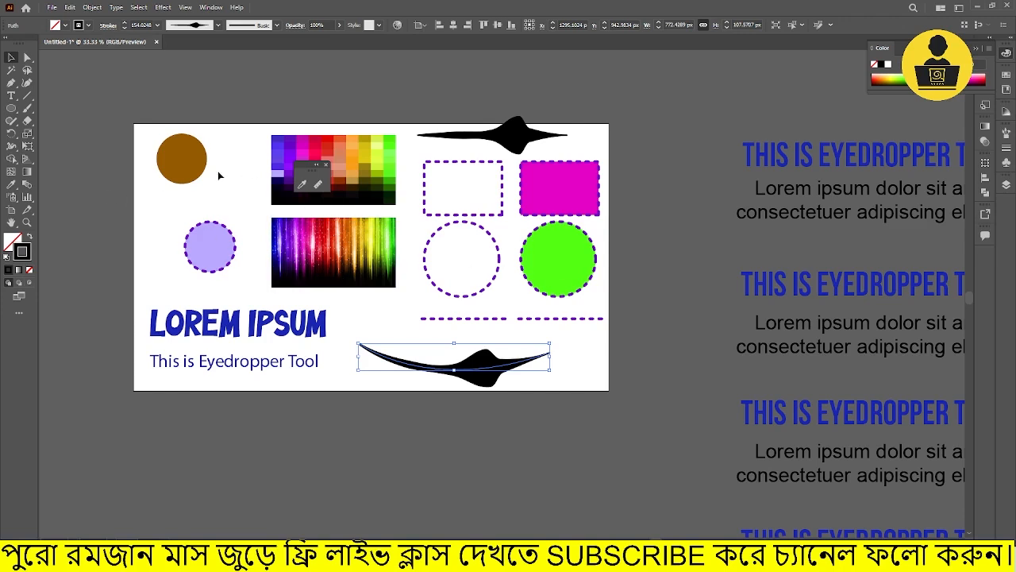
left_click(12, 242)
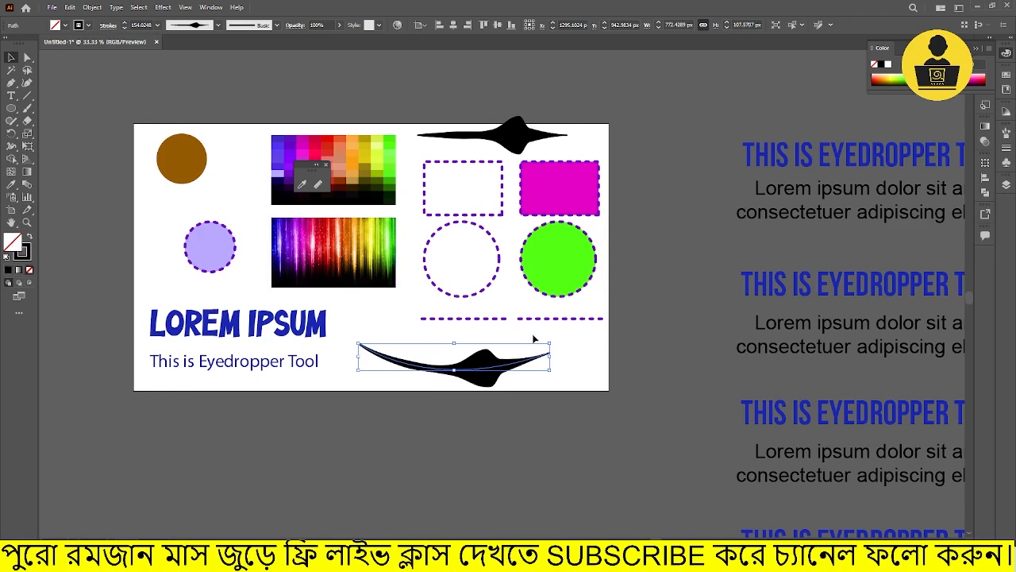